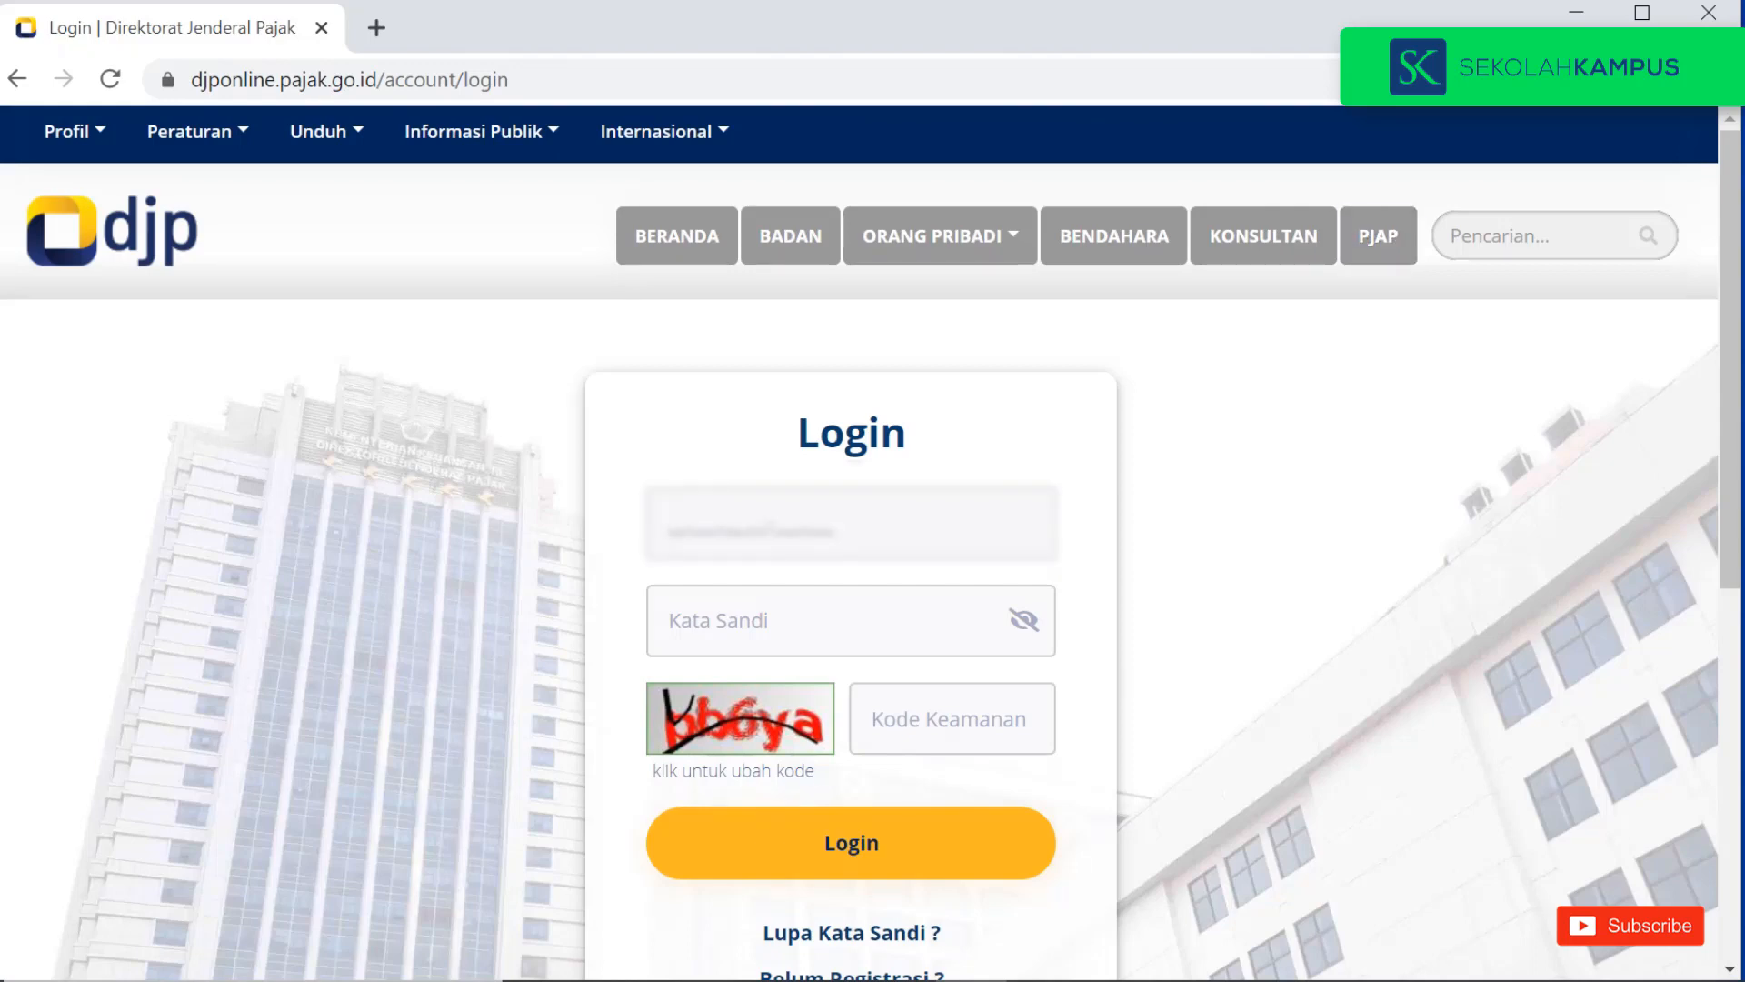
Log in with the taxpayer number, account password and security code, and answer the browser's password-saving prompt.
key(ctrl+v)
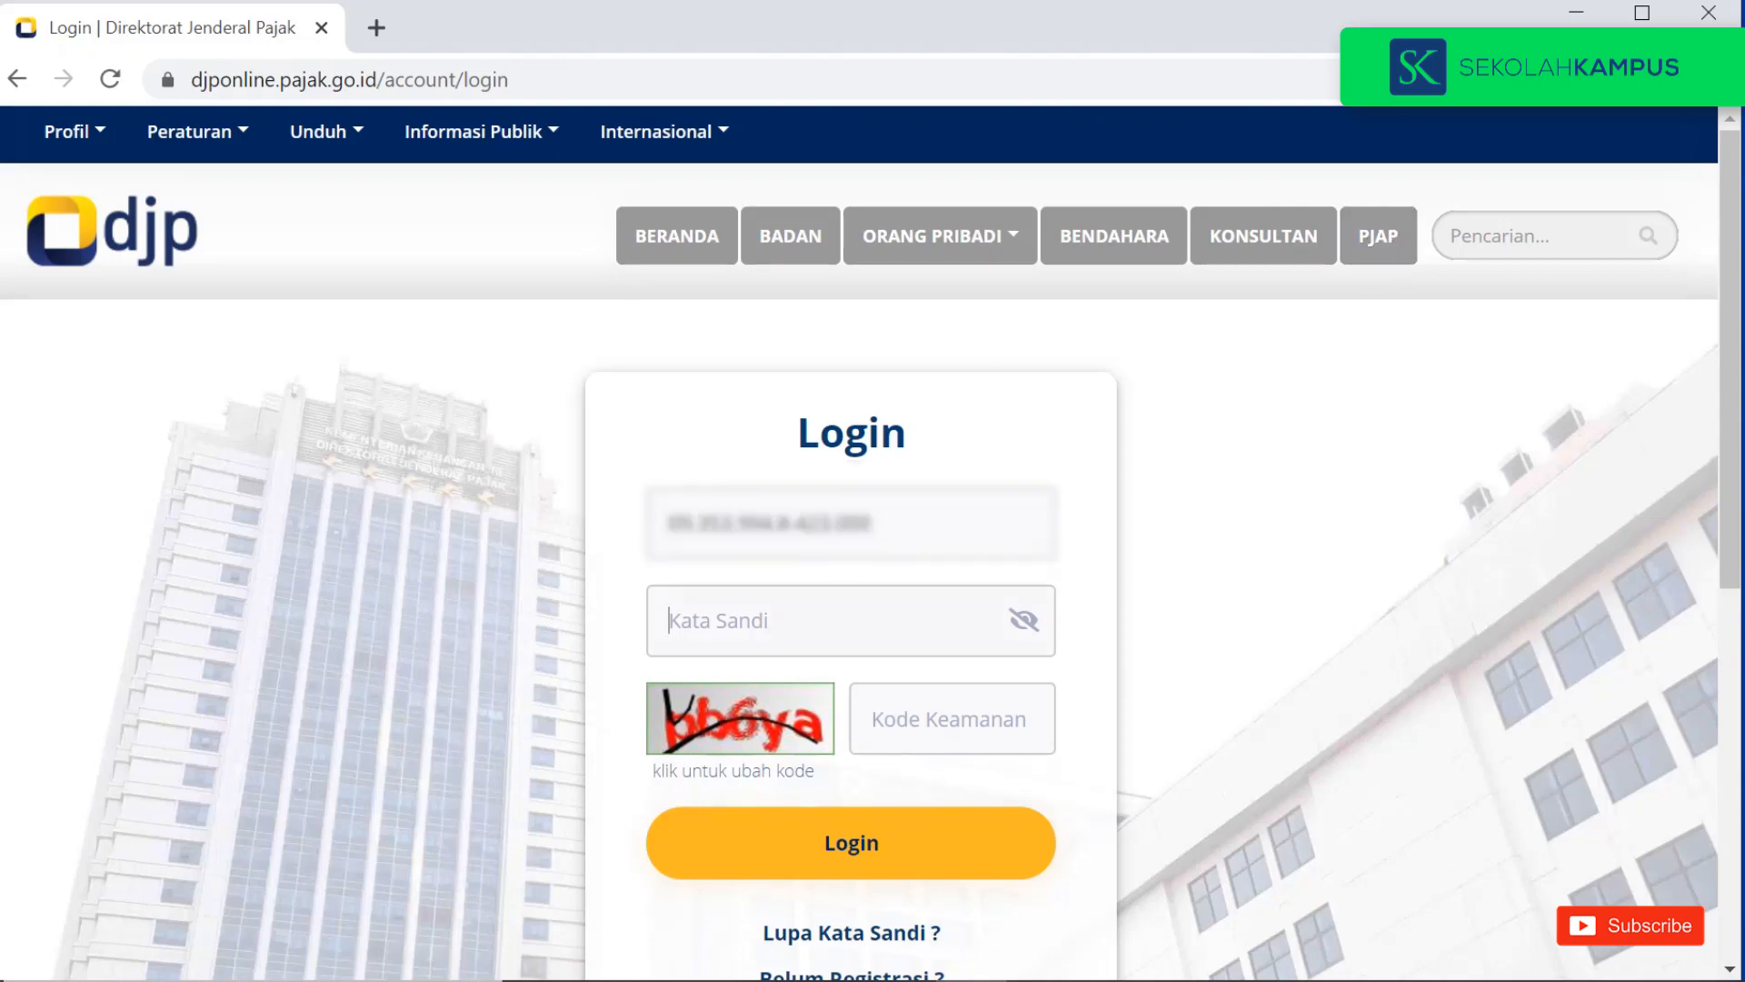
key(Tab)
text(••••••••)
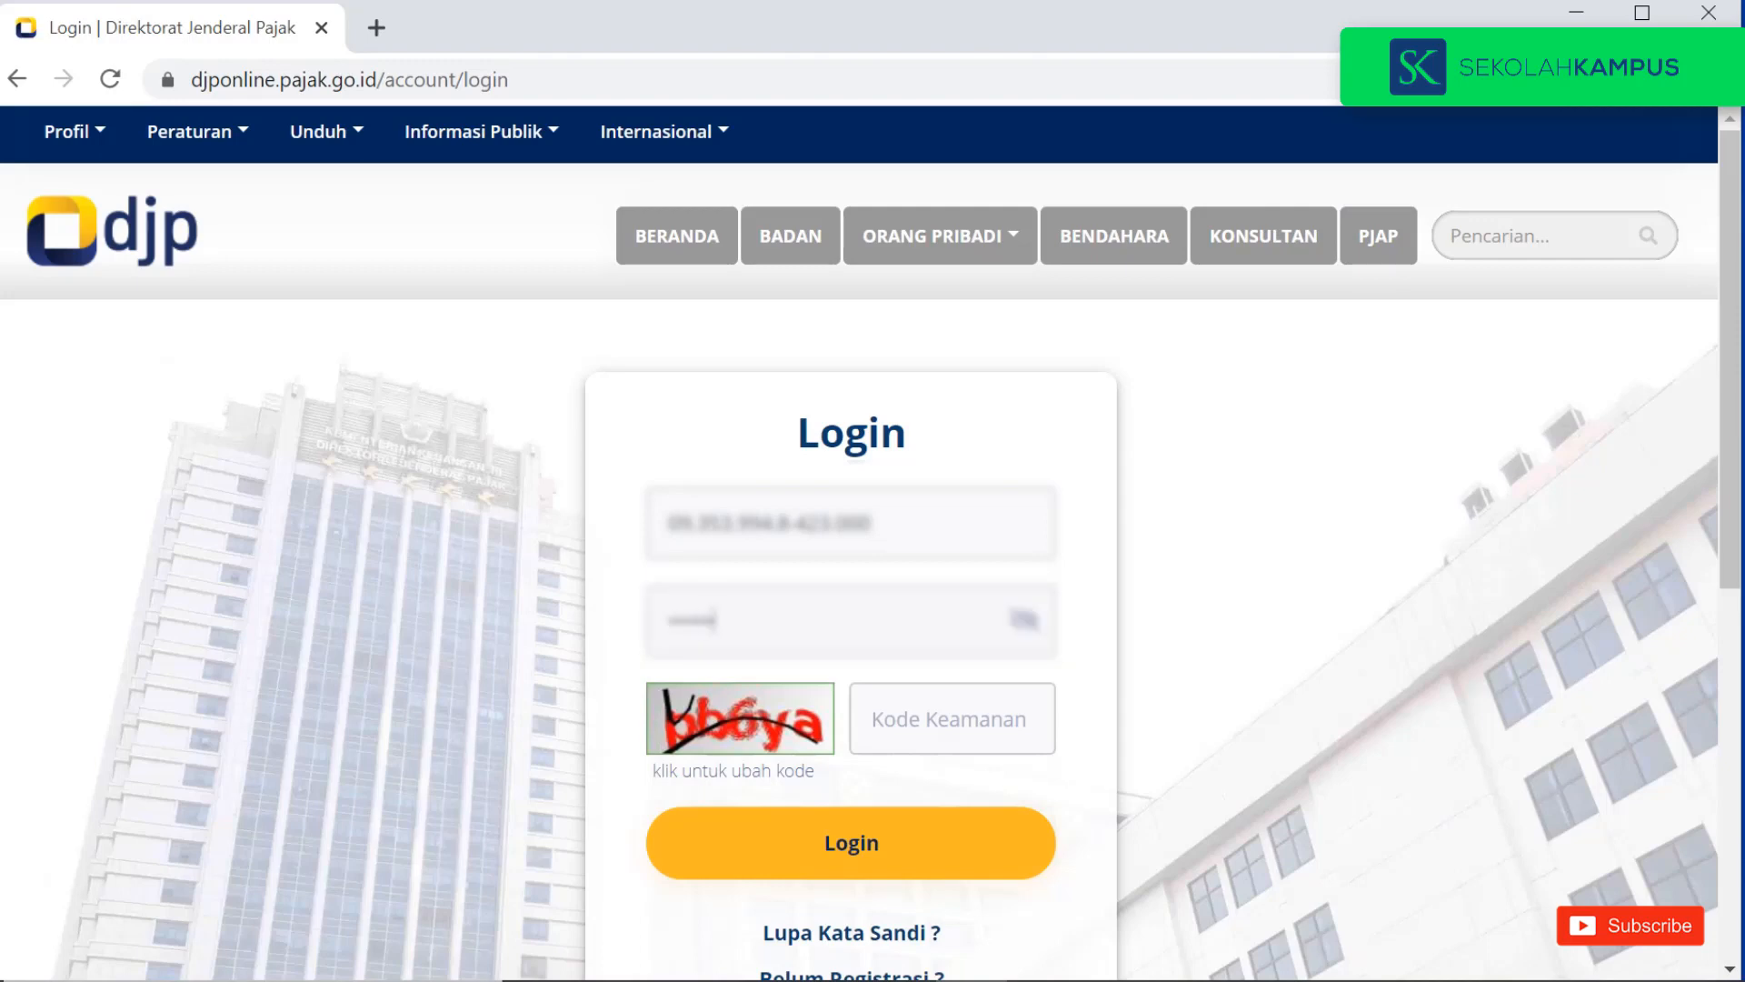
key(Tab)
text(pb6)
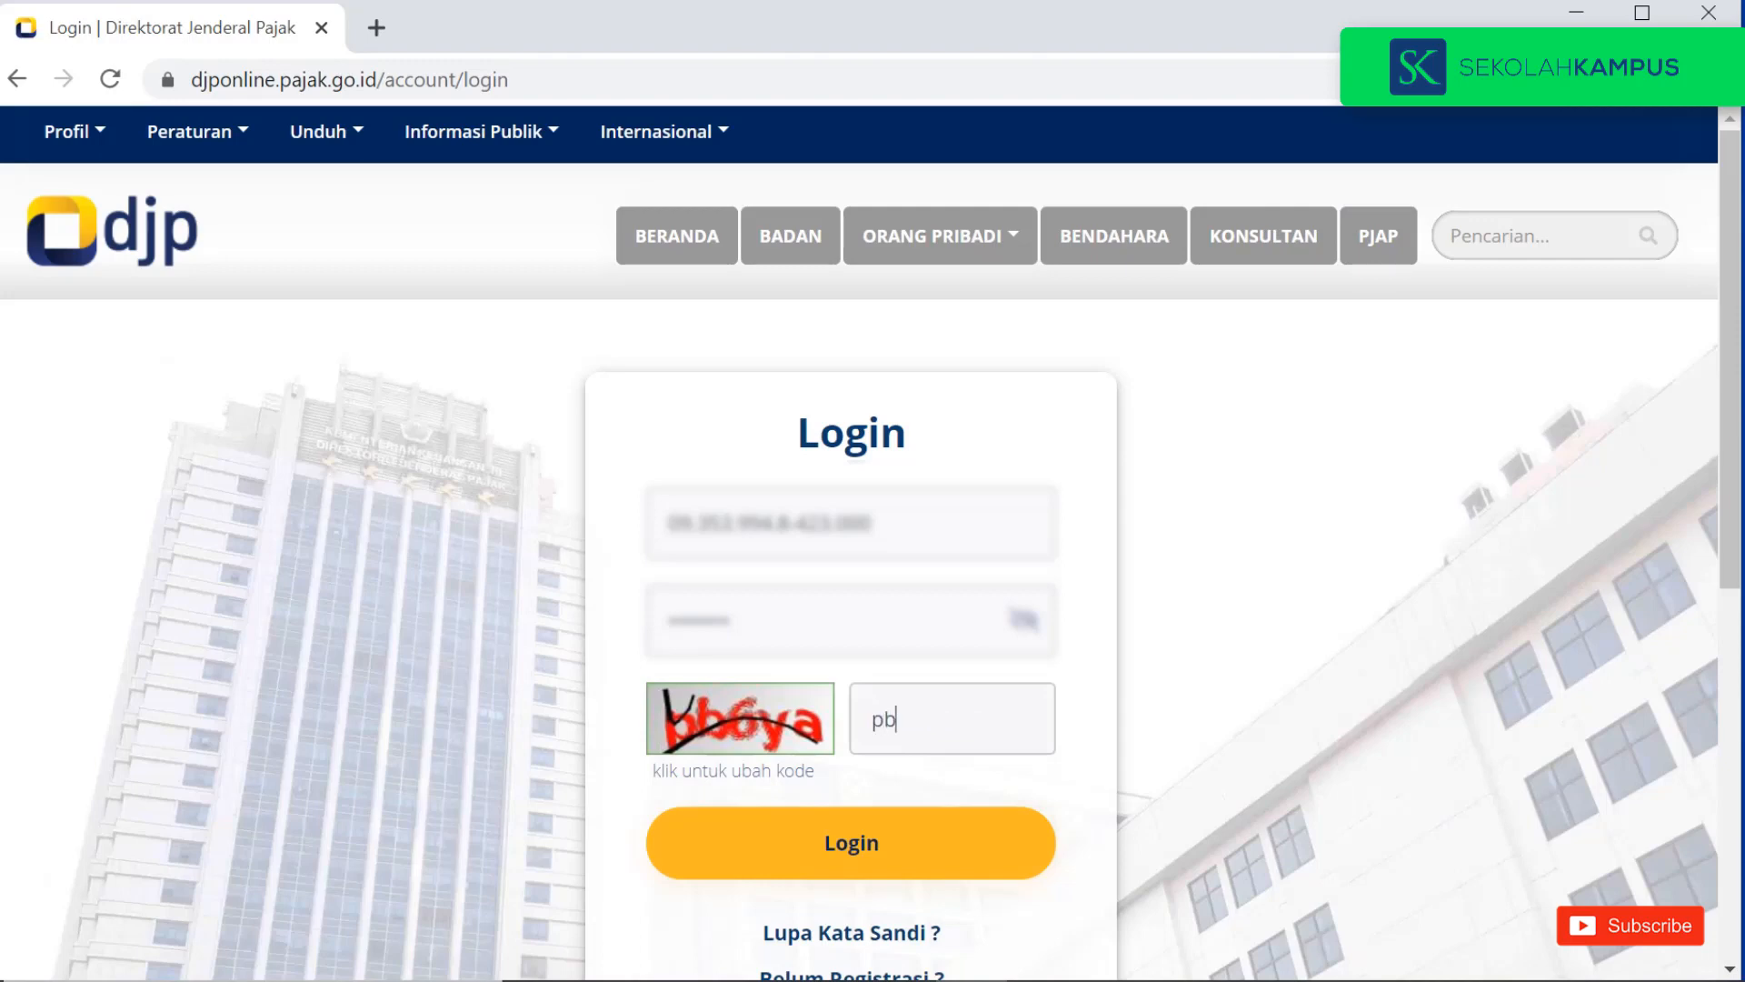
text(ya)
key(Return)
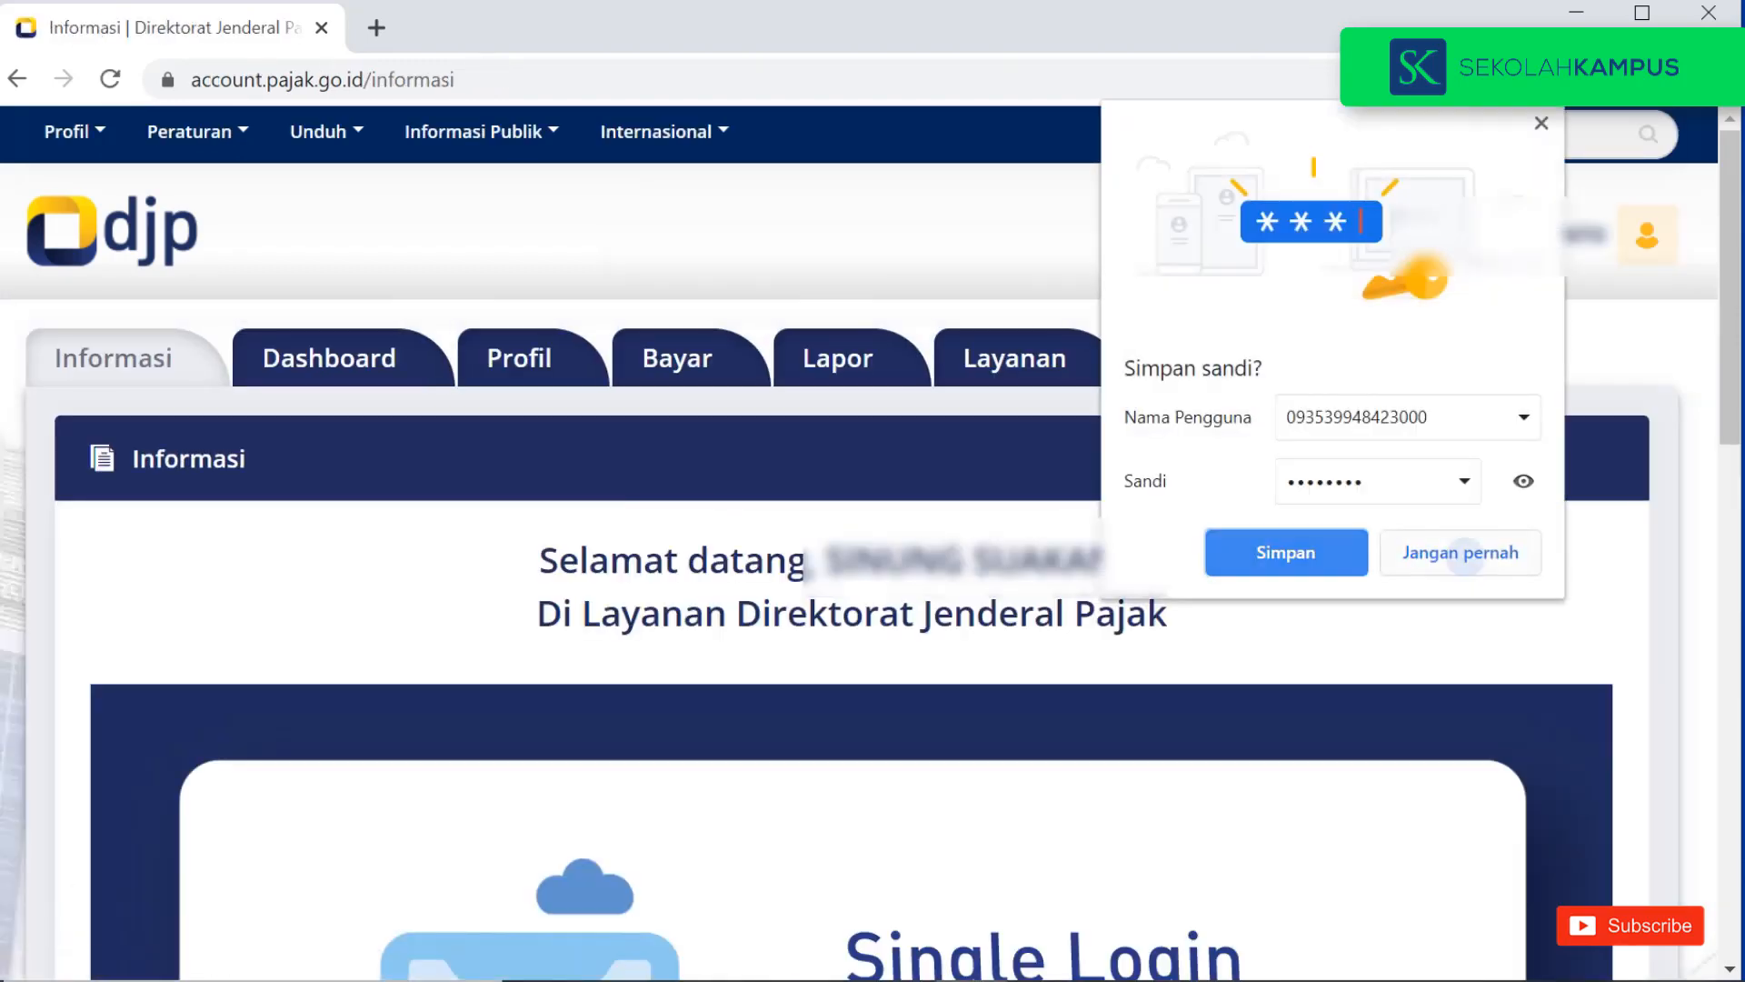
click(1285, 552)
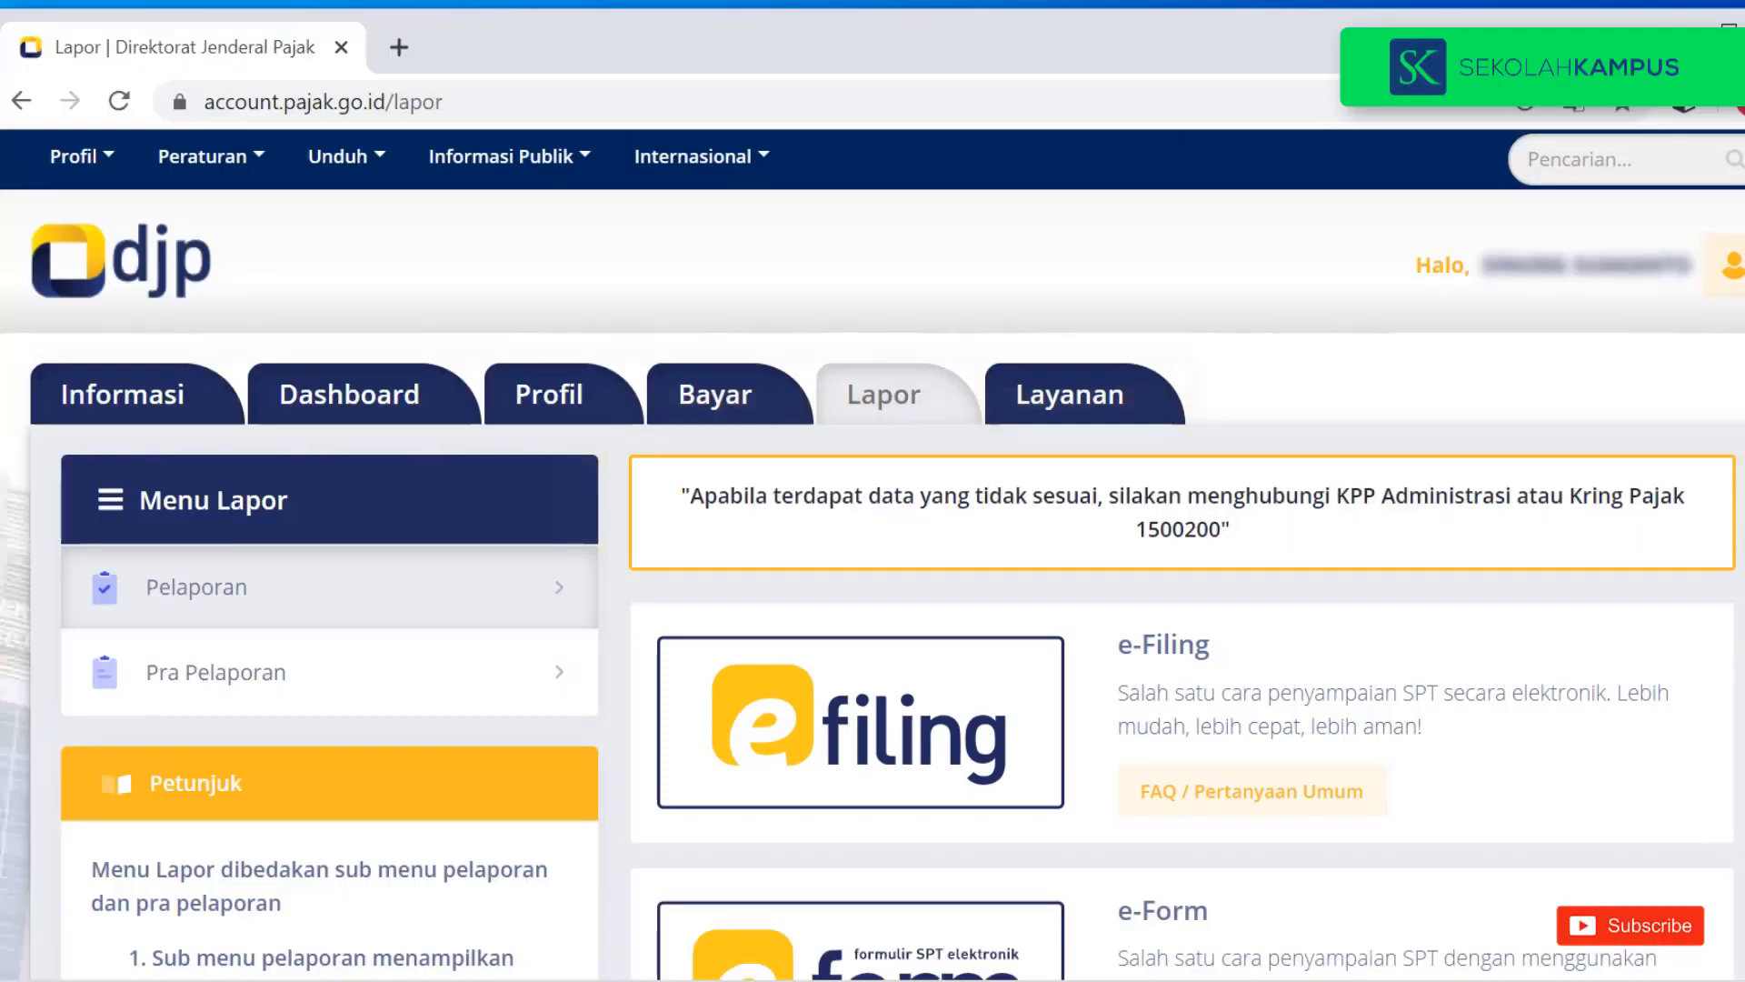
Open the e-Form service from the Lapor page and start creating a new SPT.
scroll(873, 554, down, 2)
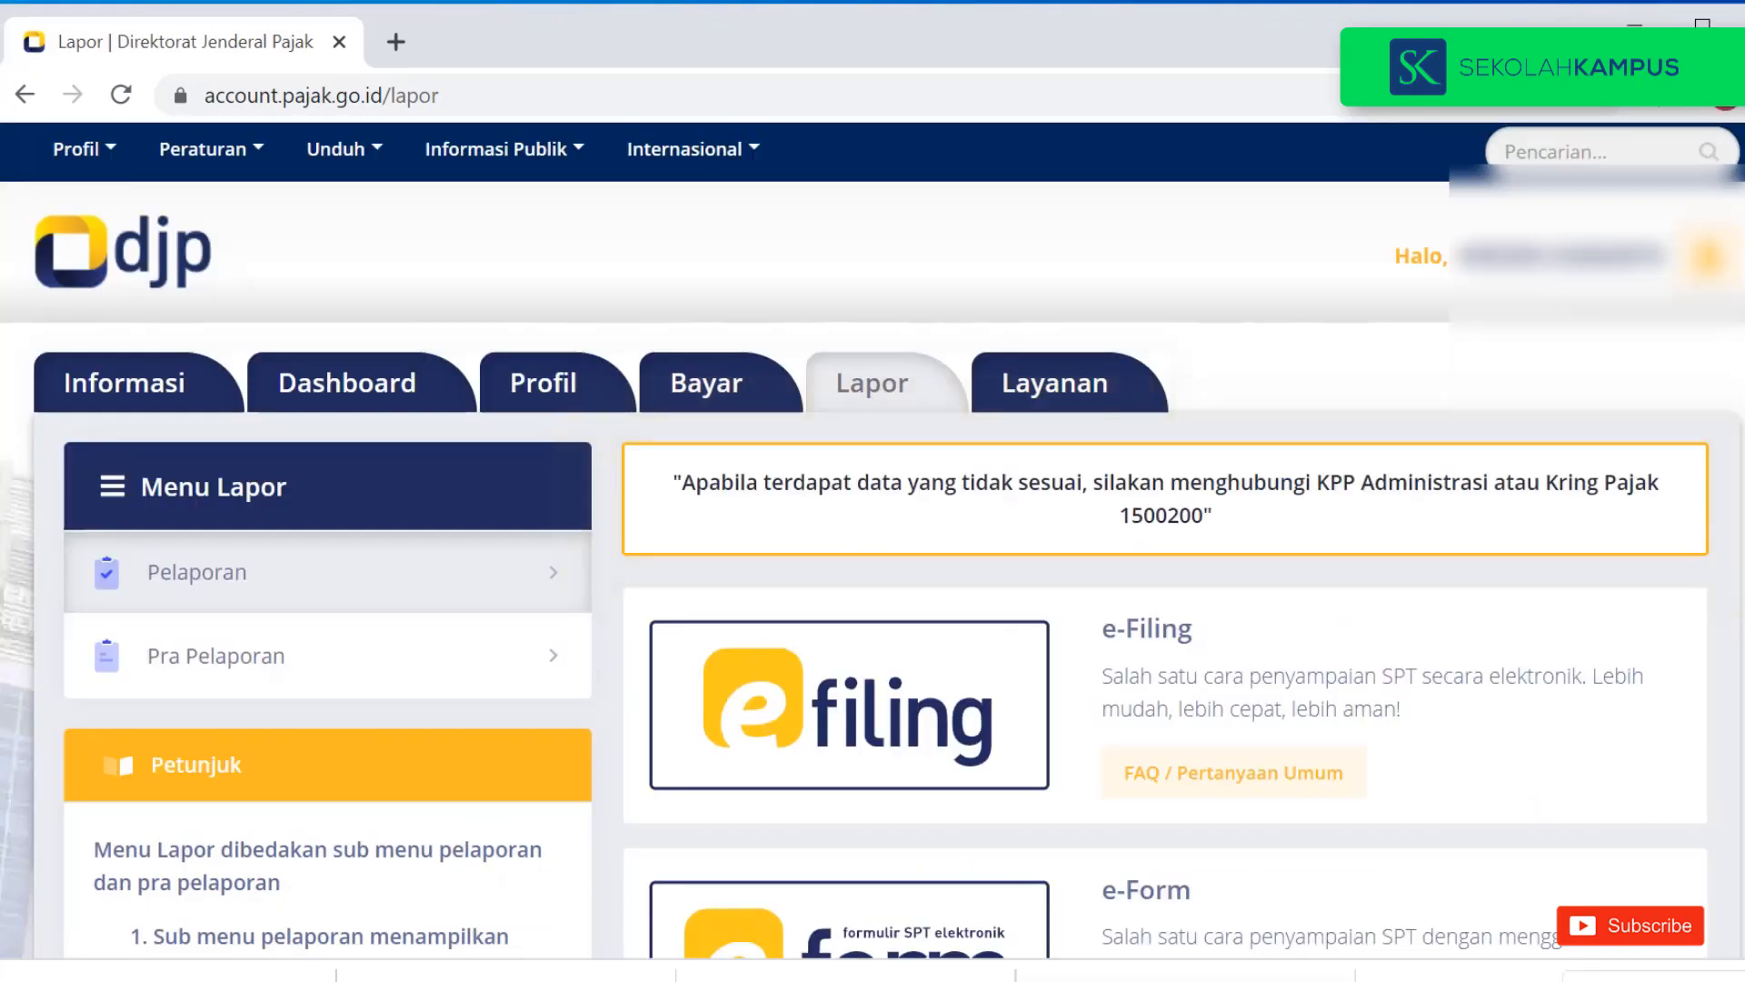
scroll(872, 546, down, 2)
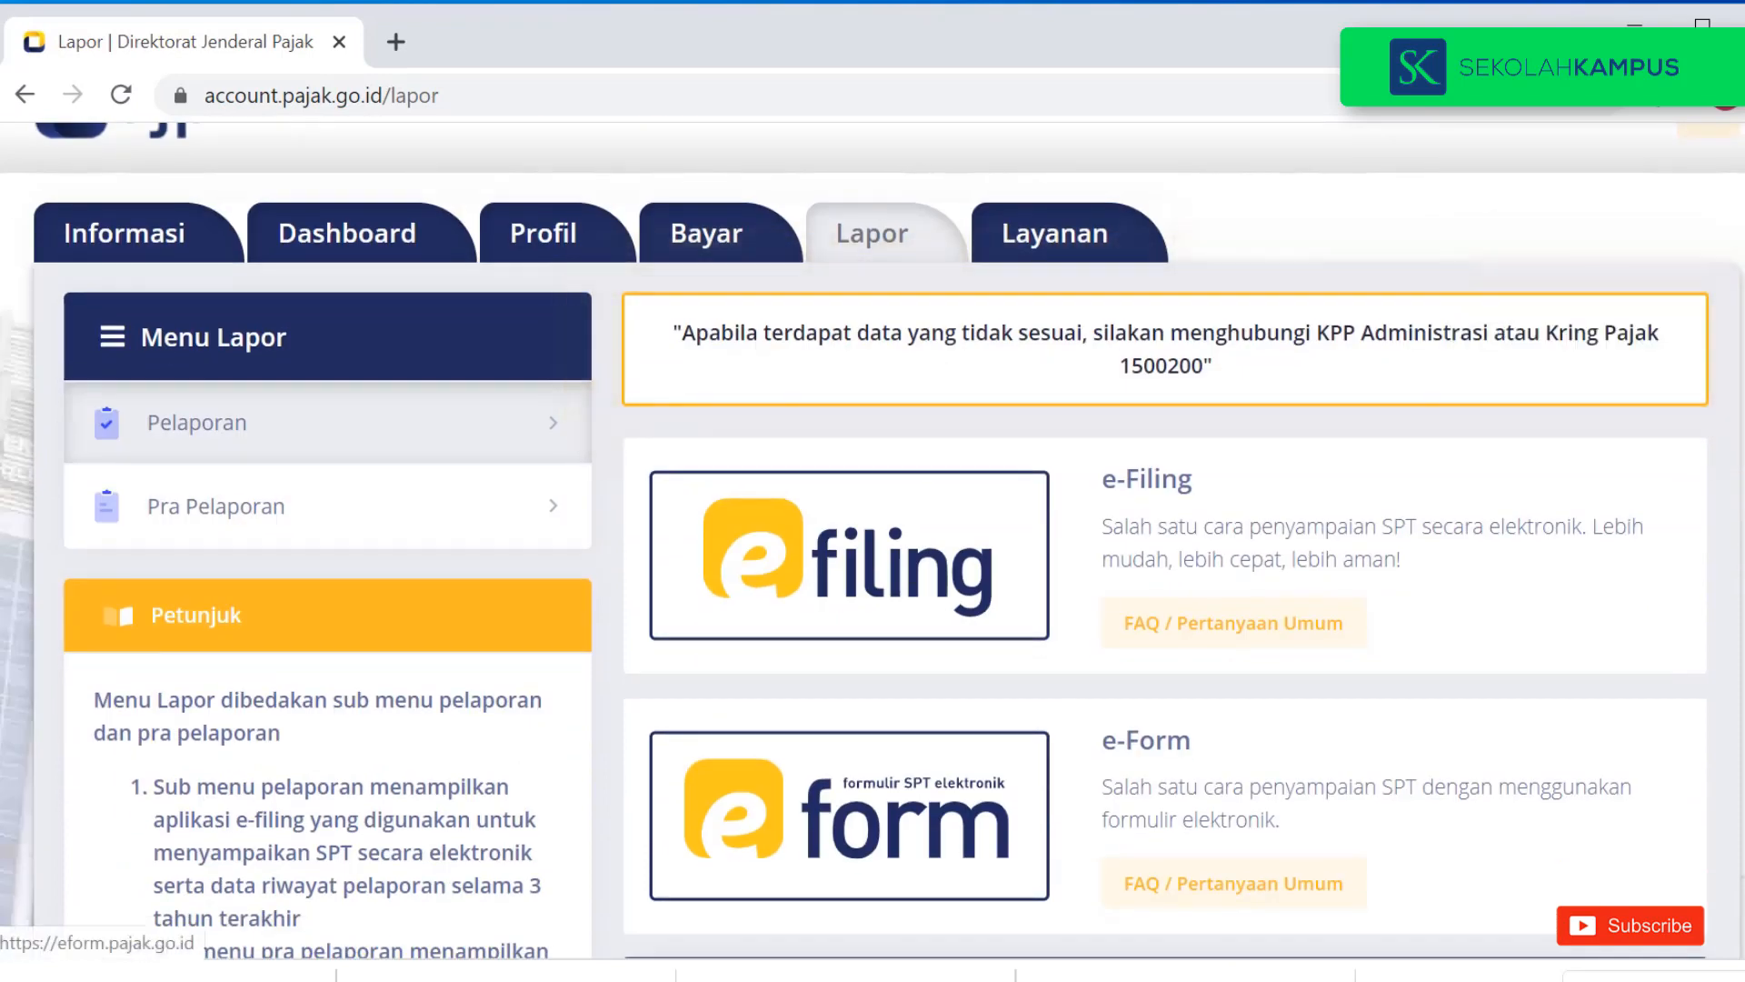
click(849, 815)
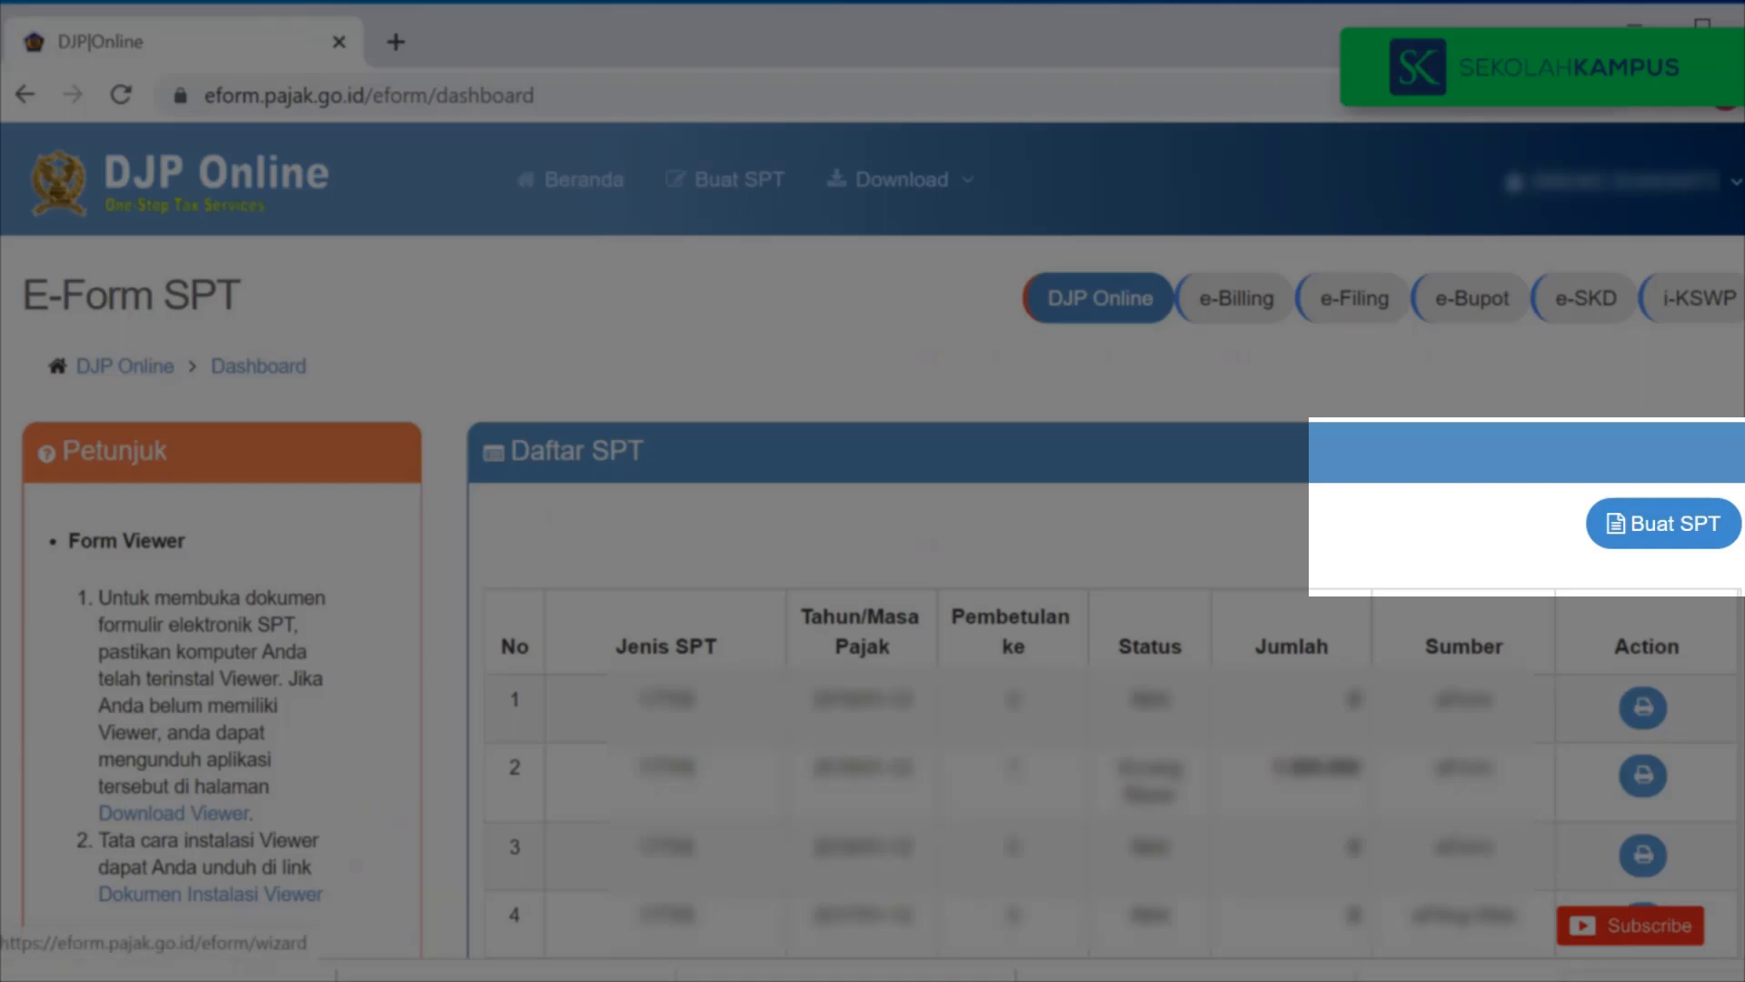
click(1663, 523)
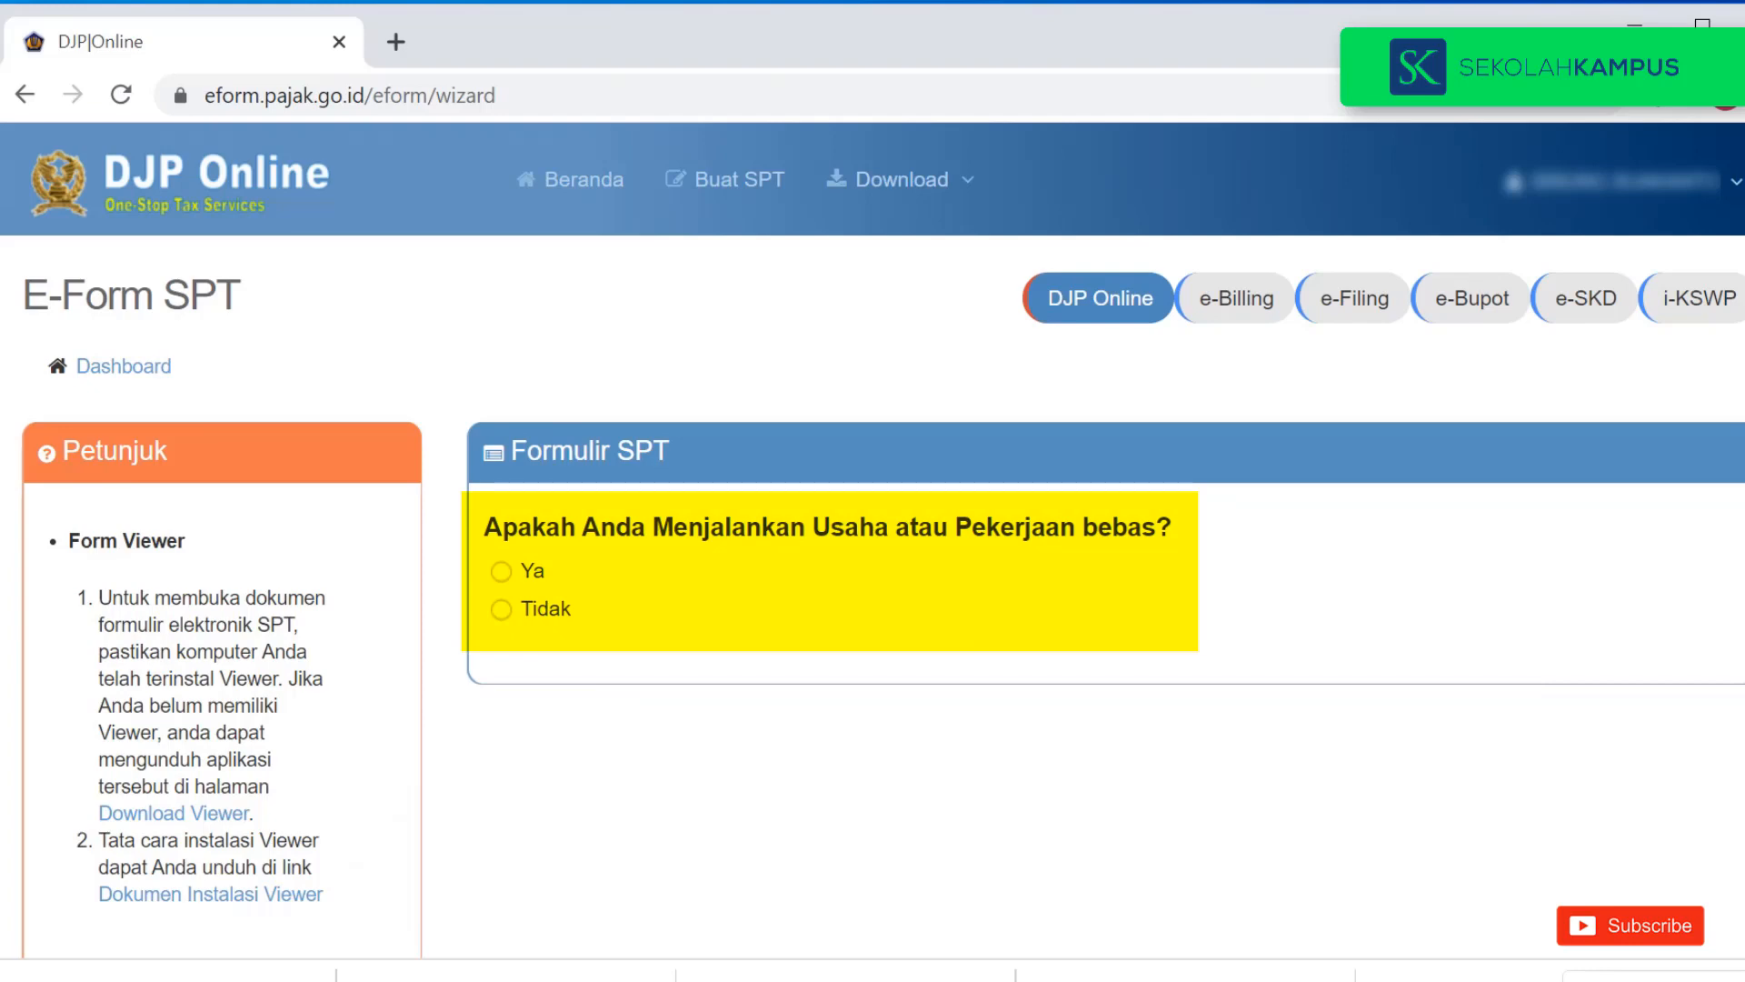
In e-Form, answer Tidak to self-employment, Tidak to separate taxation and Ya to gross income under 60 million rupiah, and choose e-Filing SPT 1770 SS.
click(501, 609)
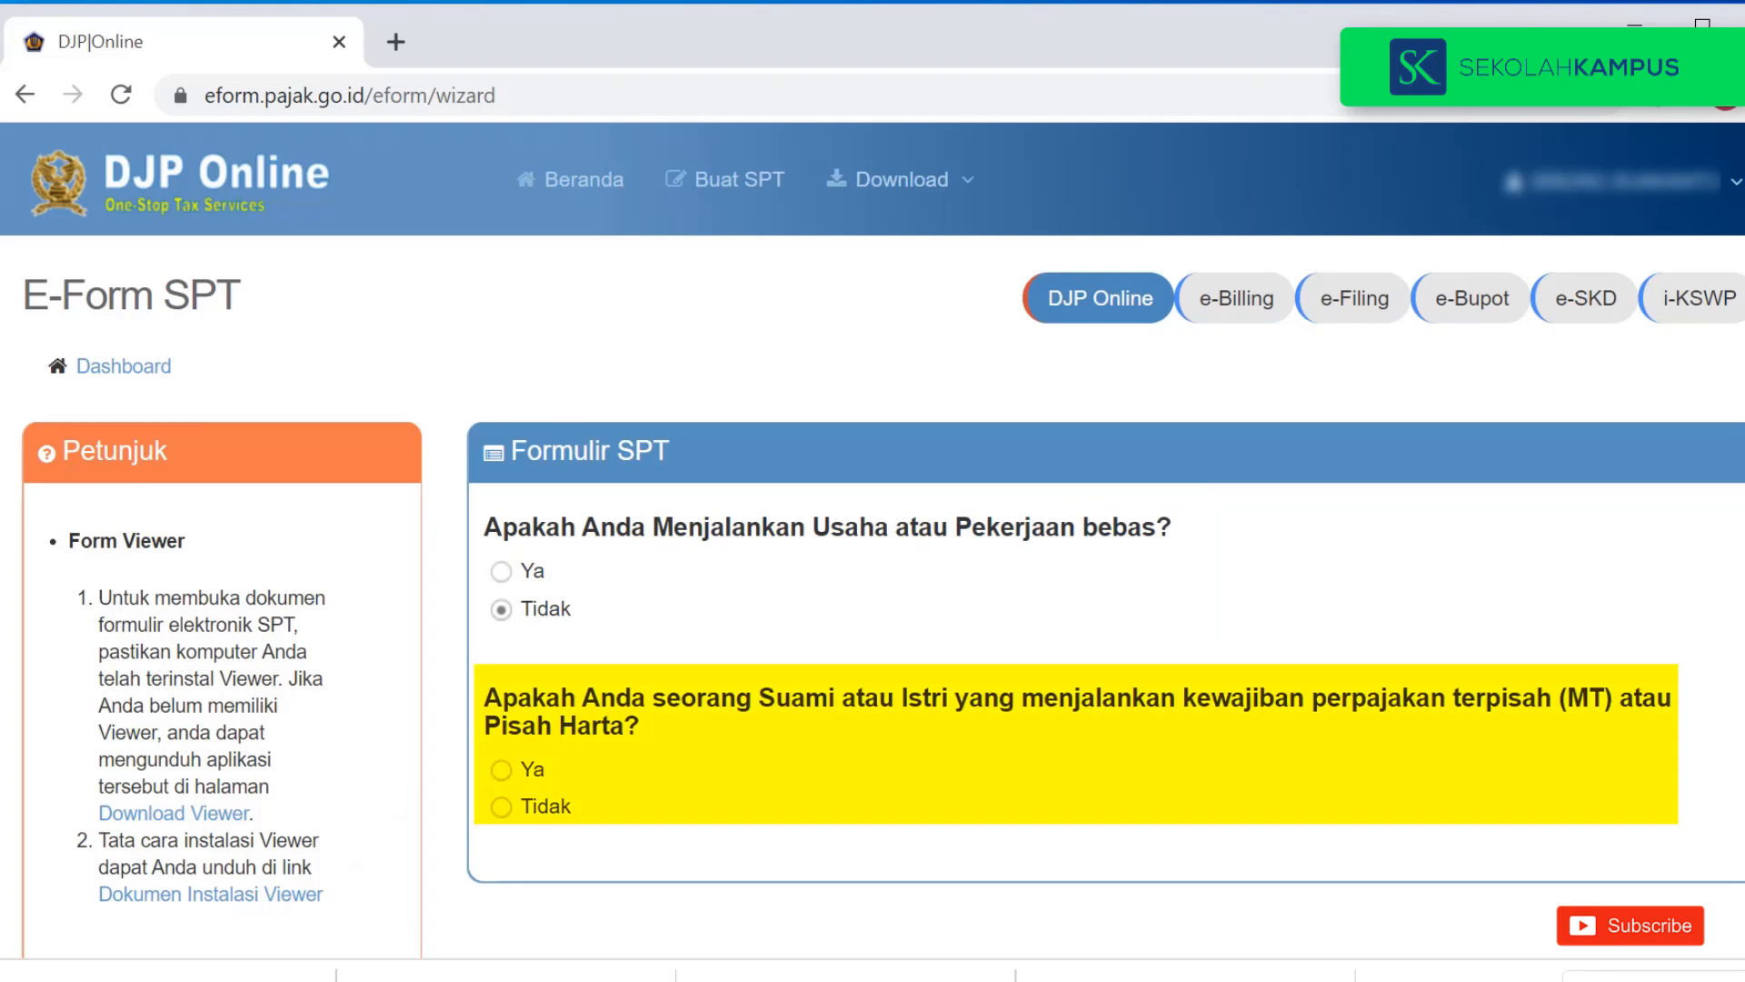
click(501, 807)
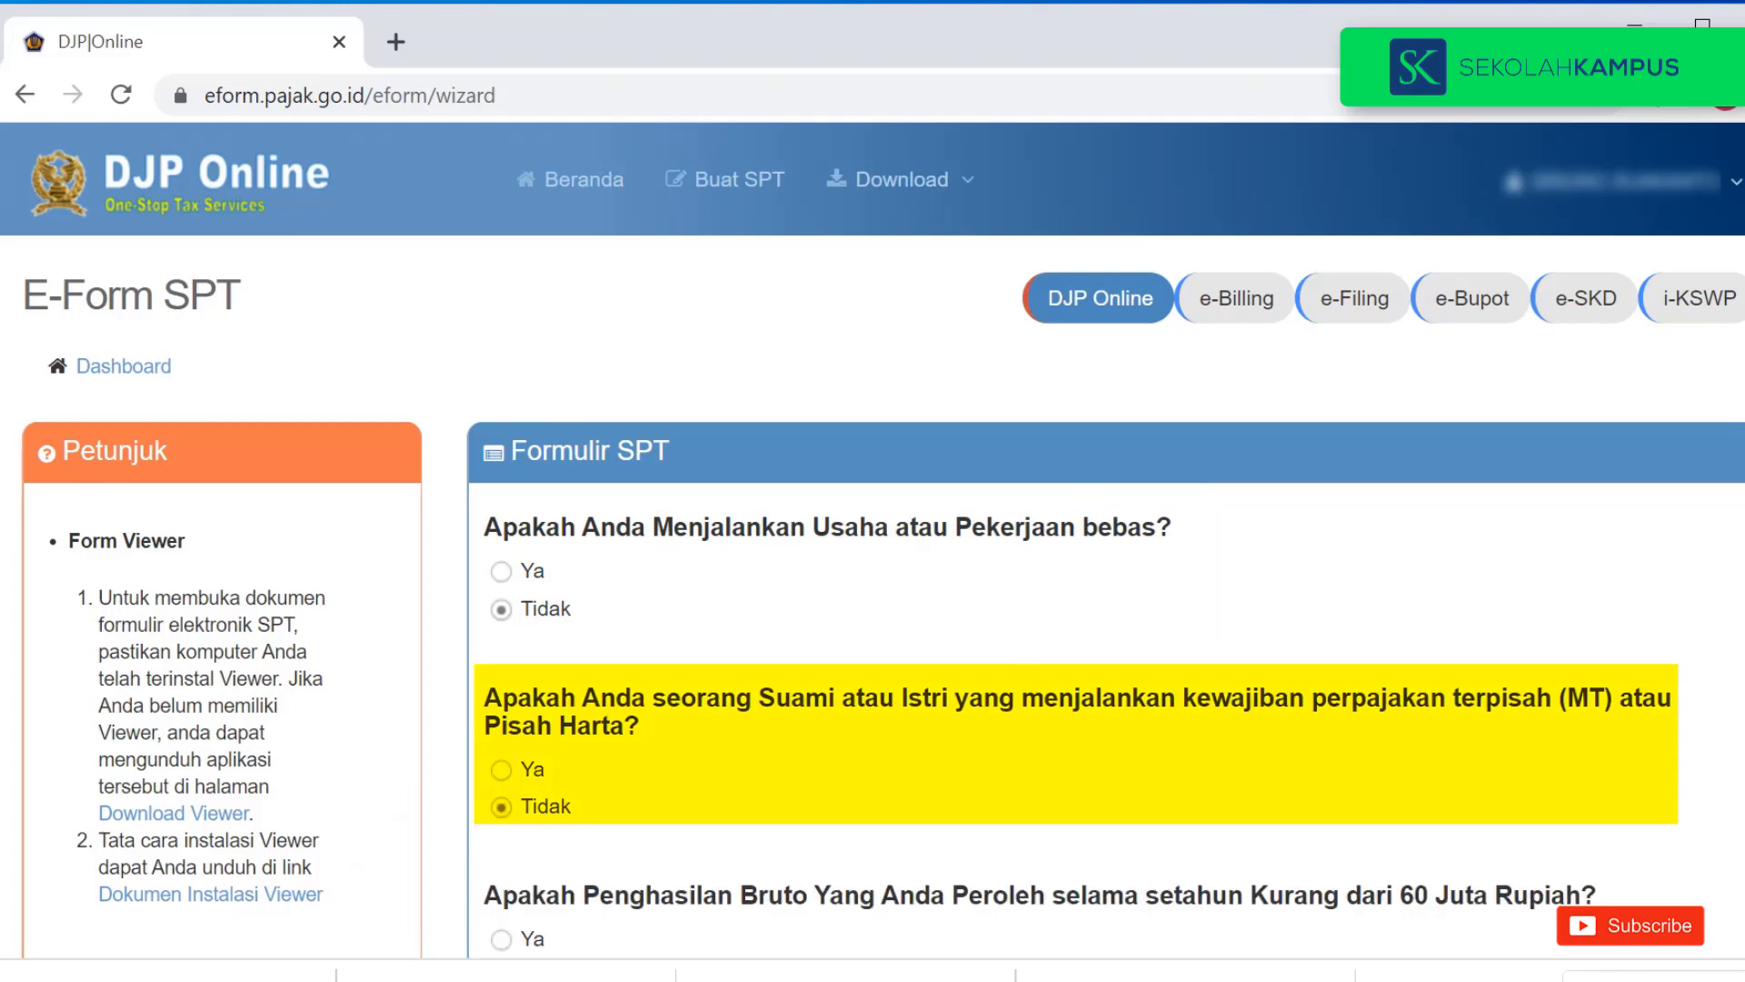
scroll(872, 591, down, 3)
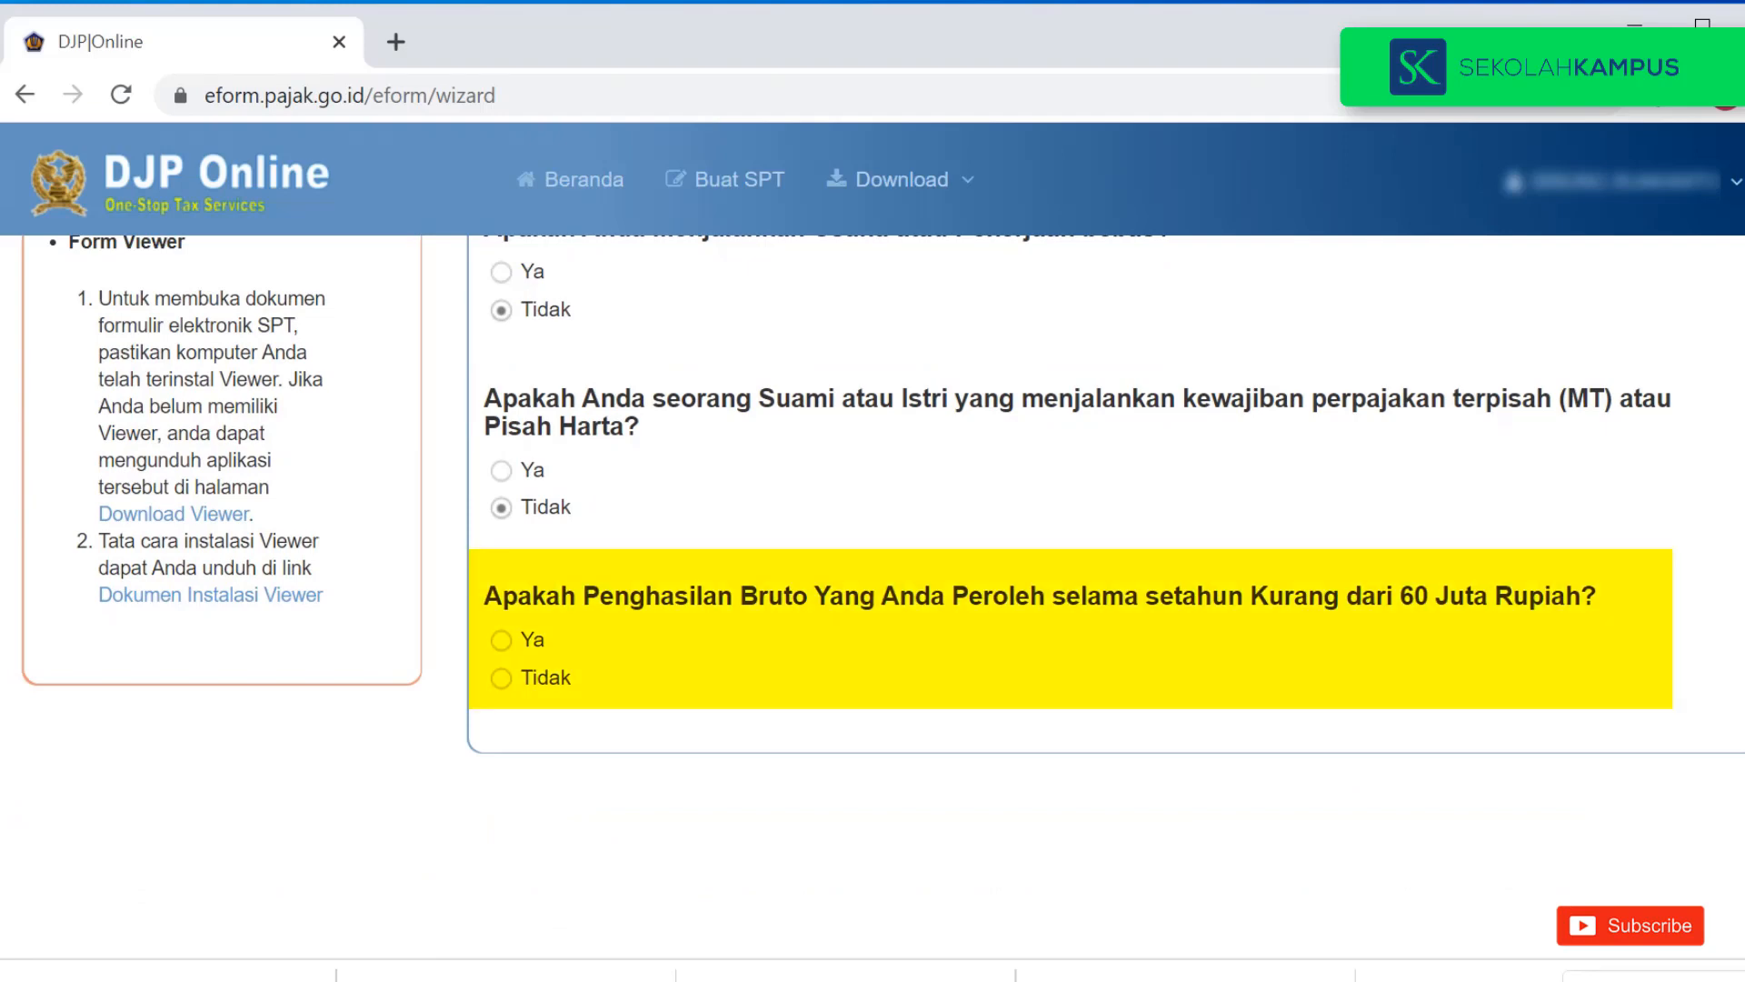
click(500, 640)
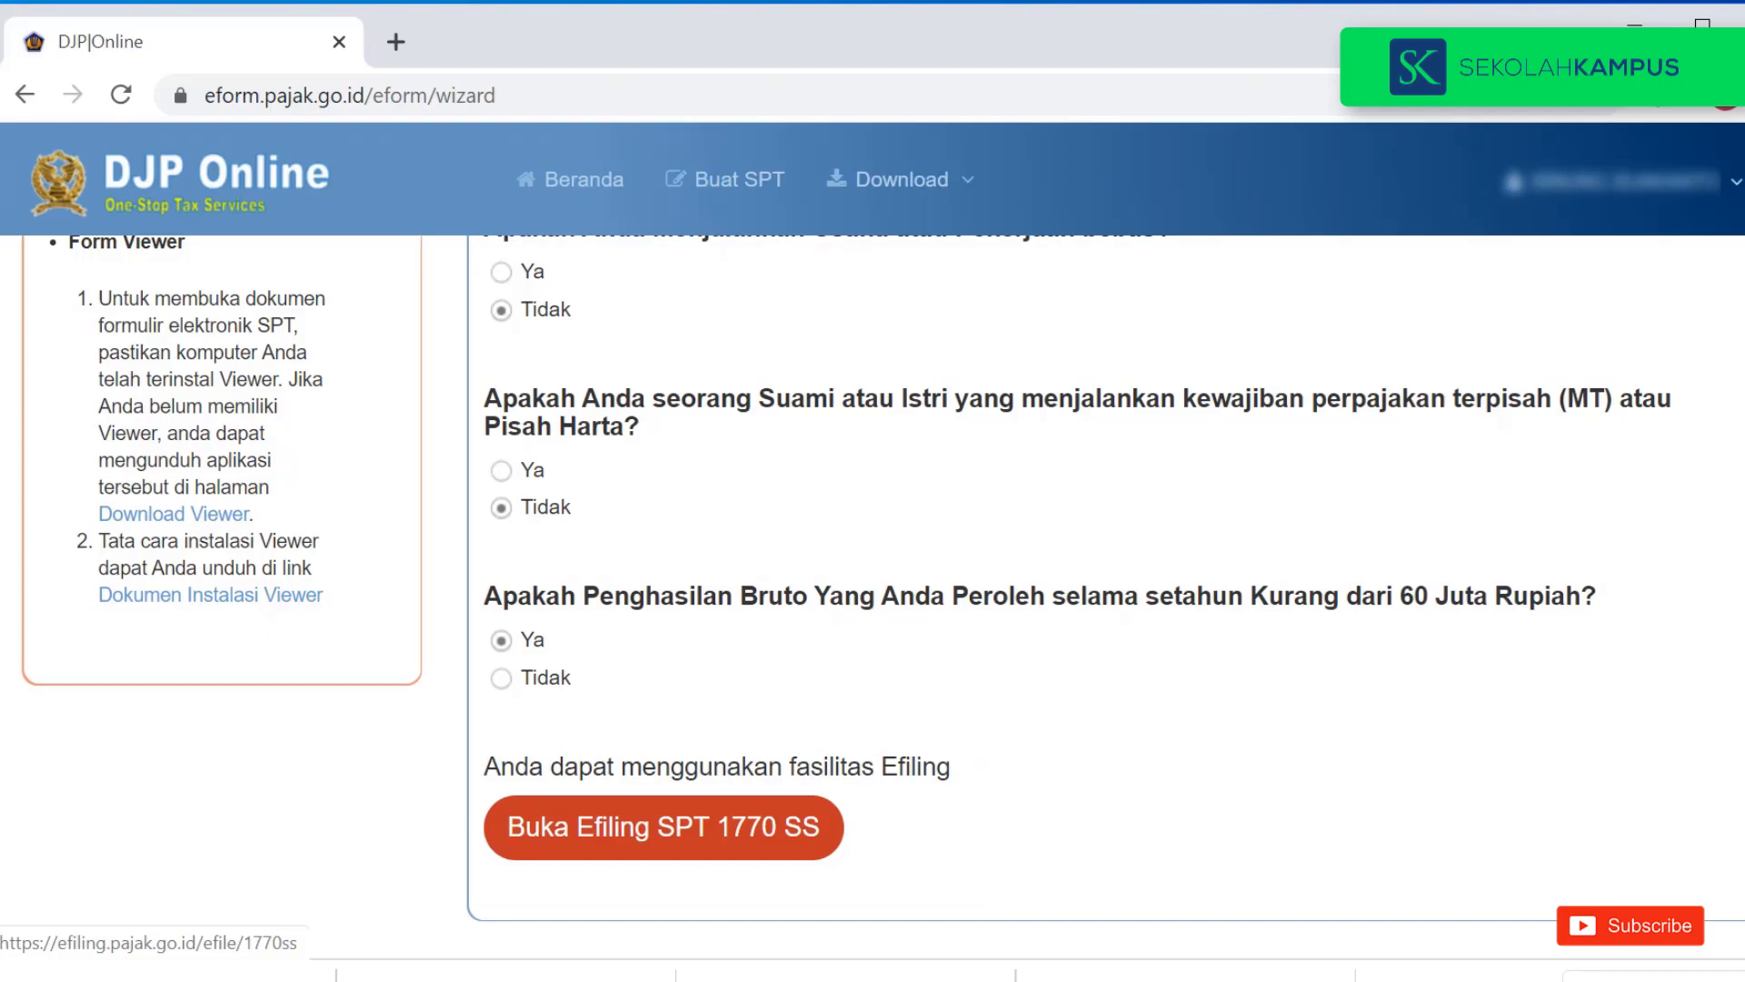
click(663, 828)
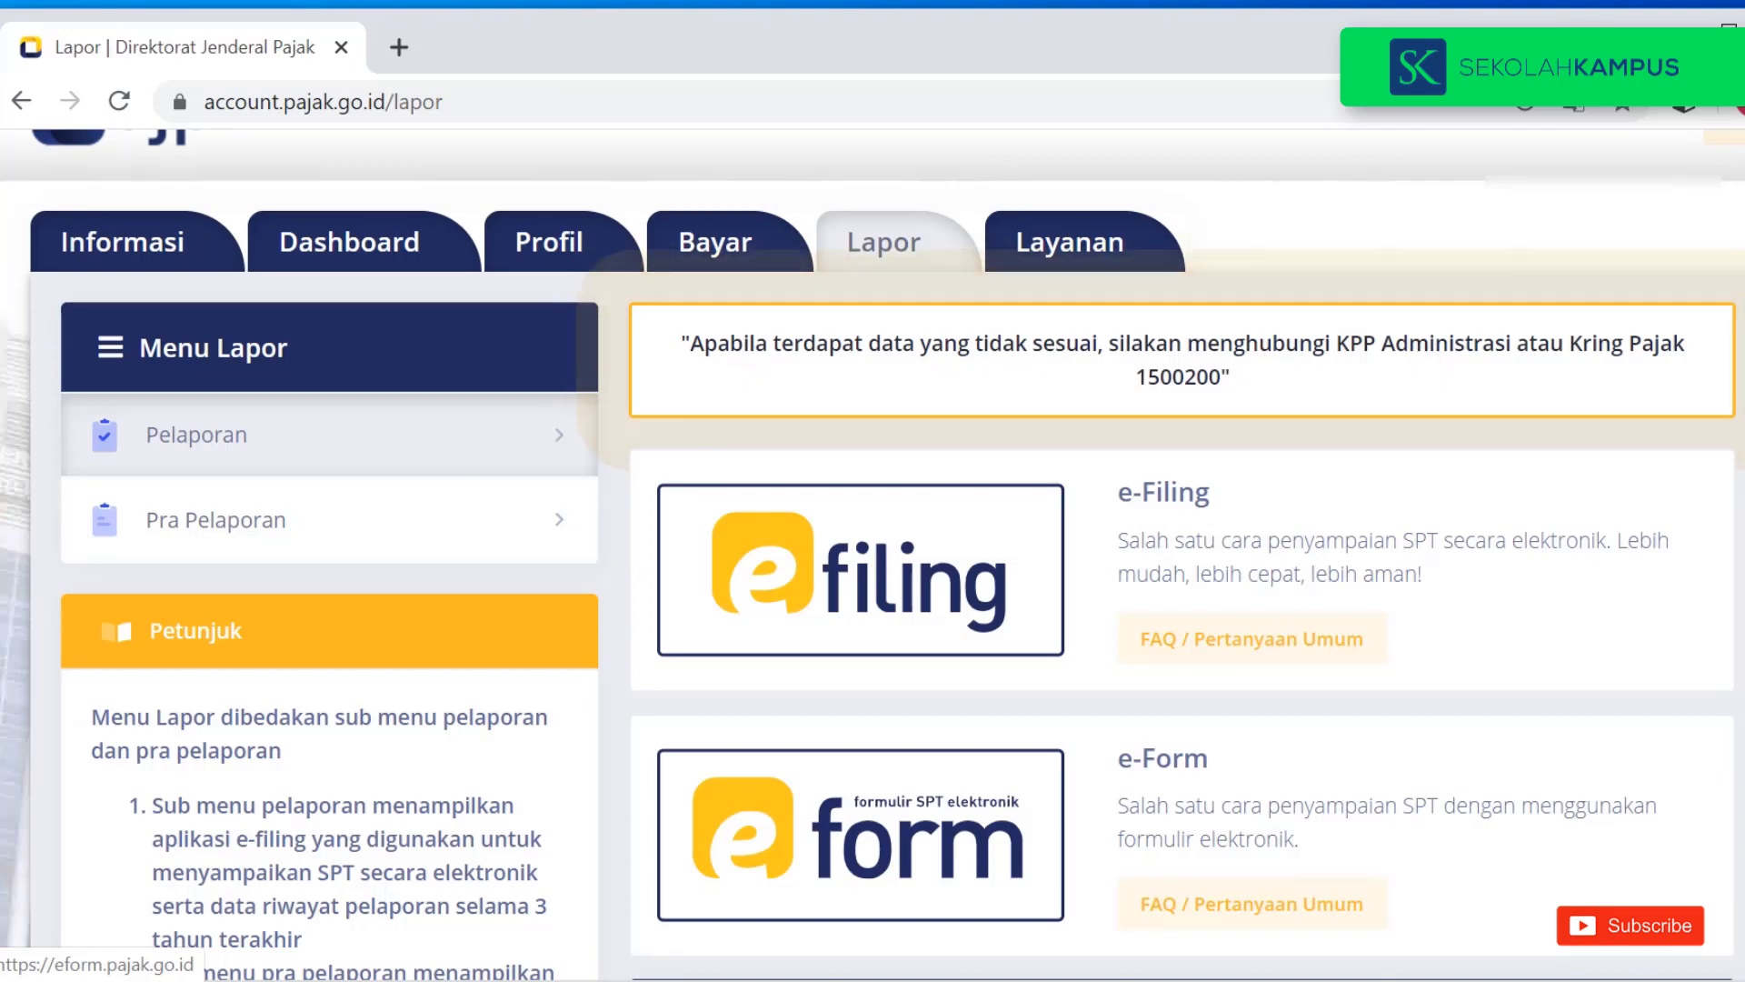
Open the e-Filing service from the Lapor page and start creating a new SPT.
click(860, 570)
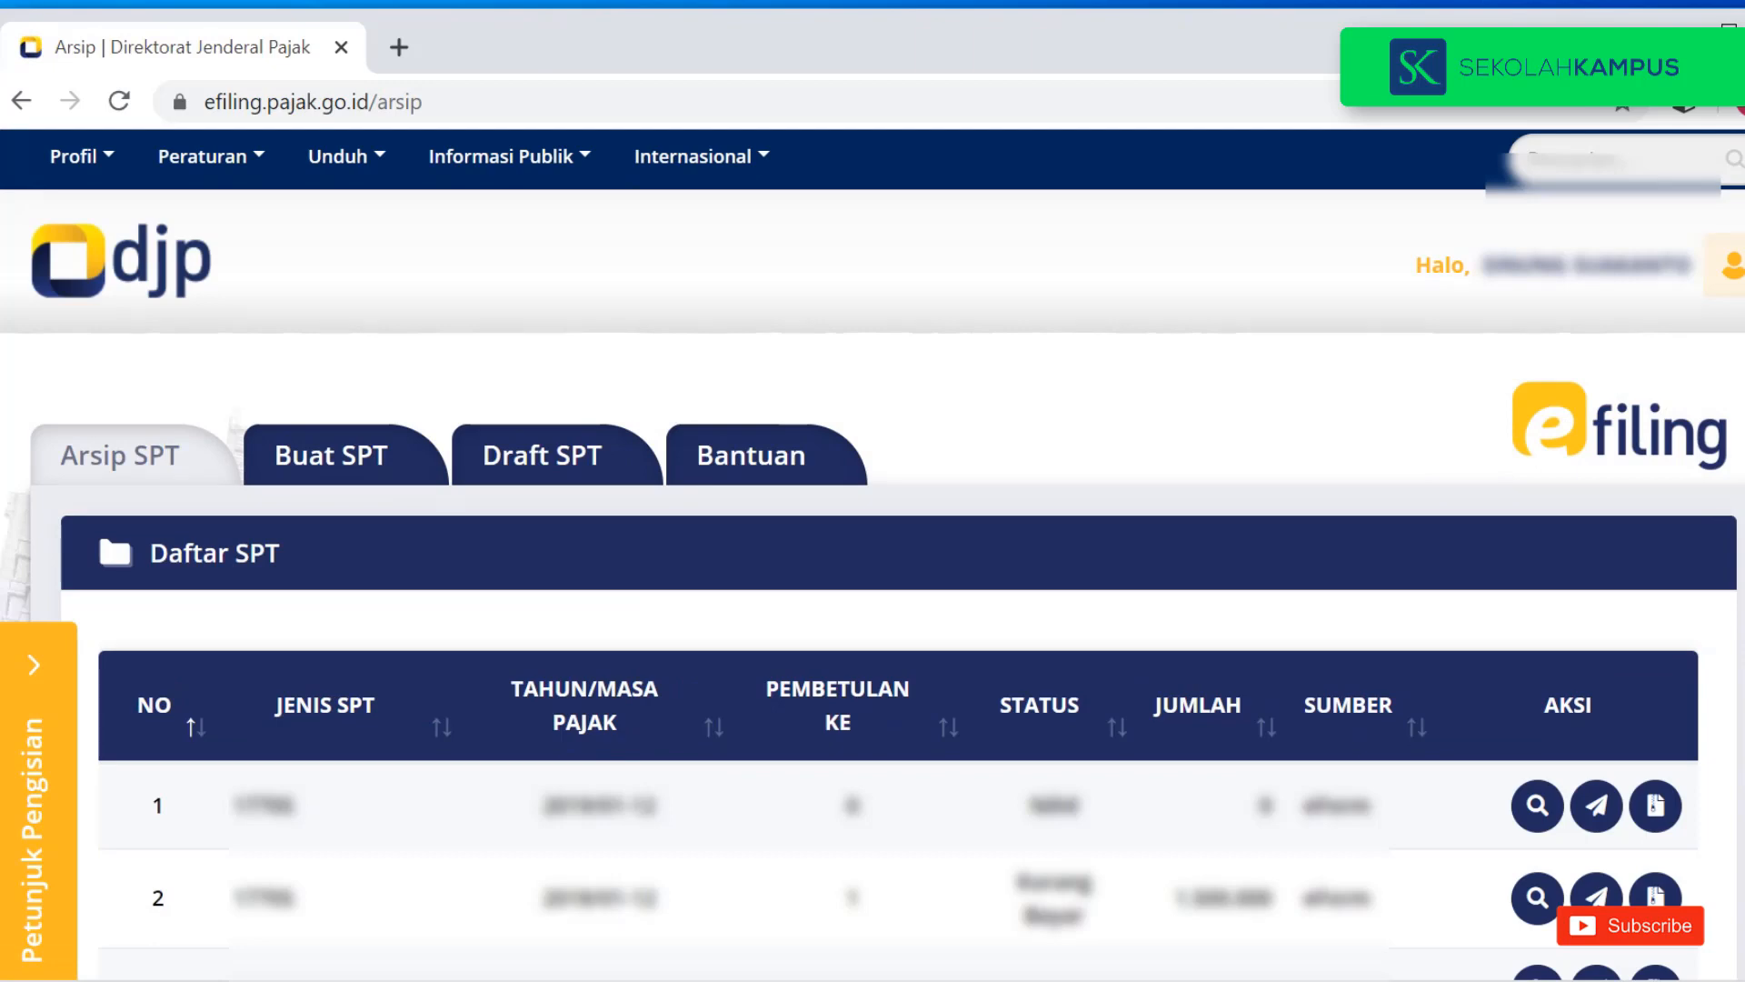
click(331, 454)
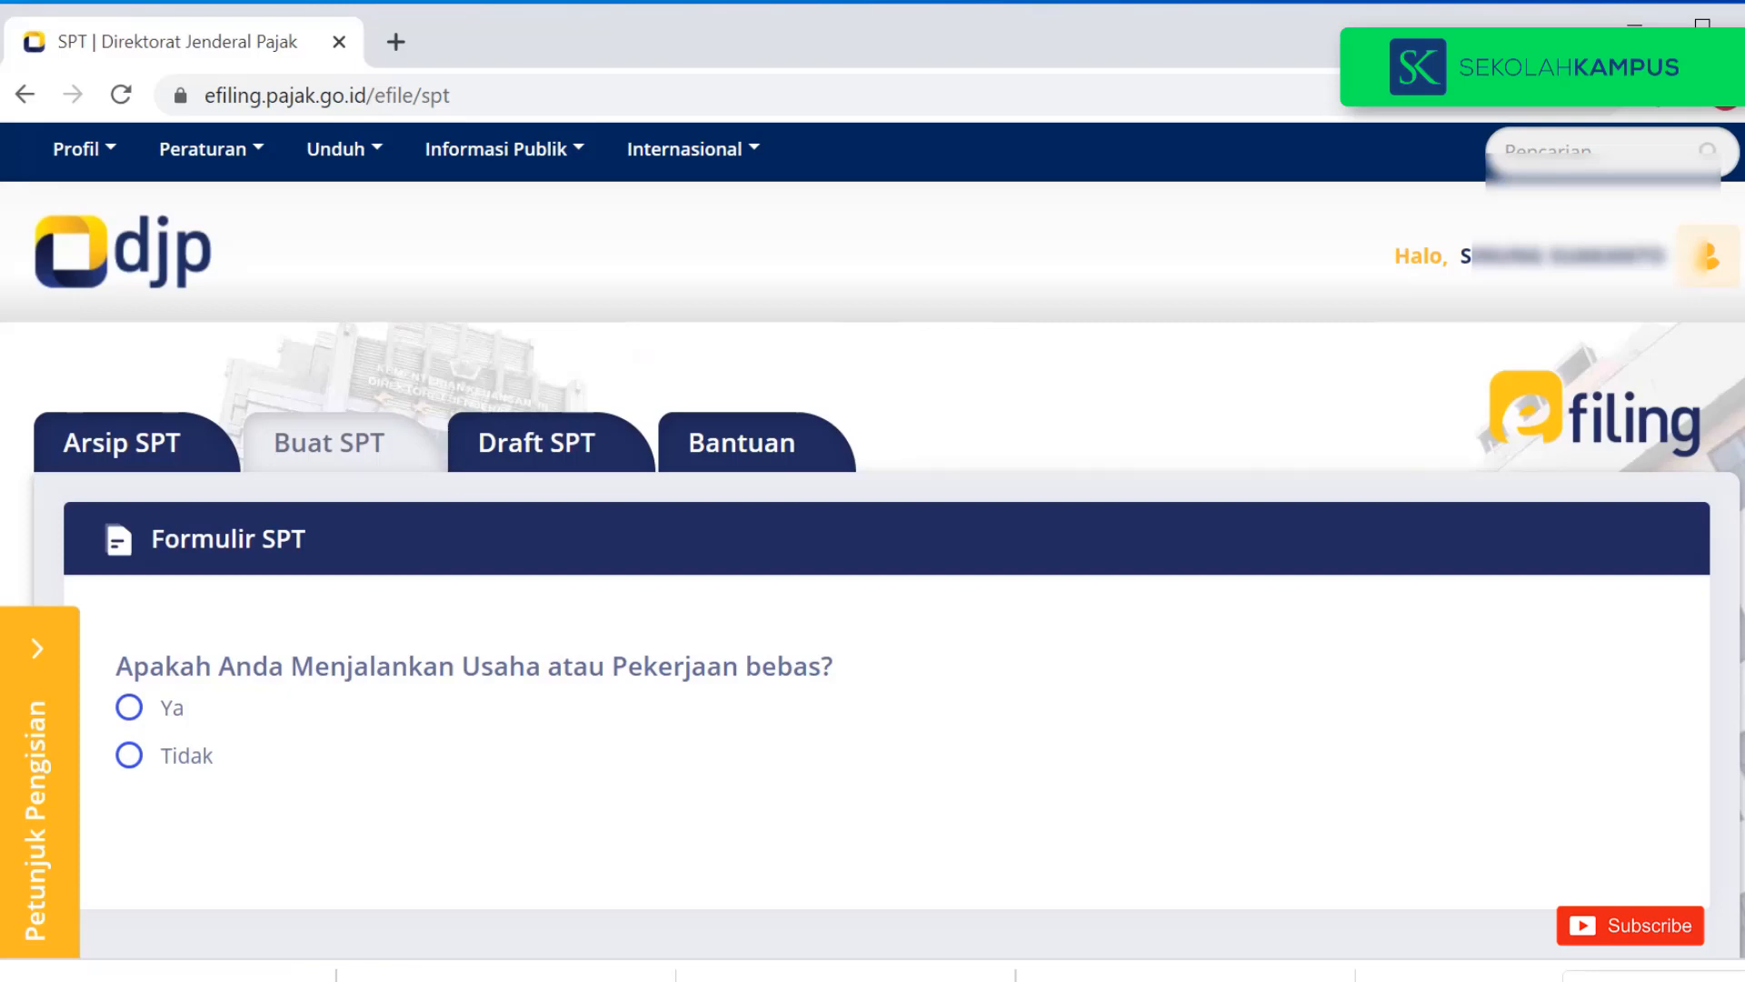
scroll(873, 540, down, 2)
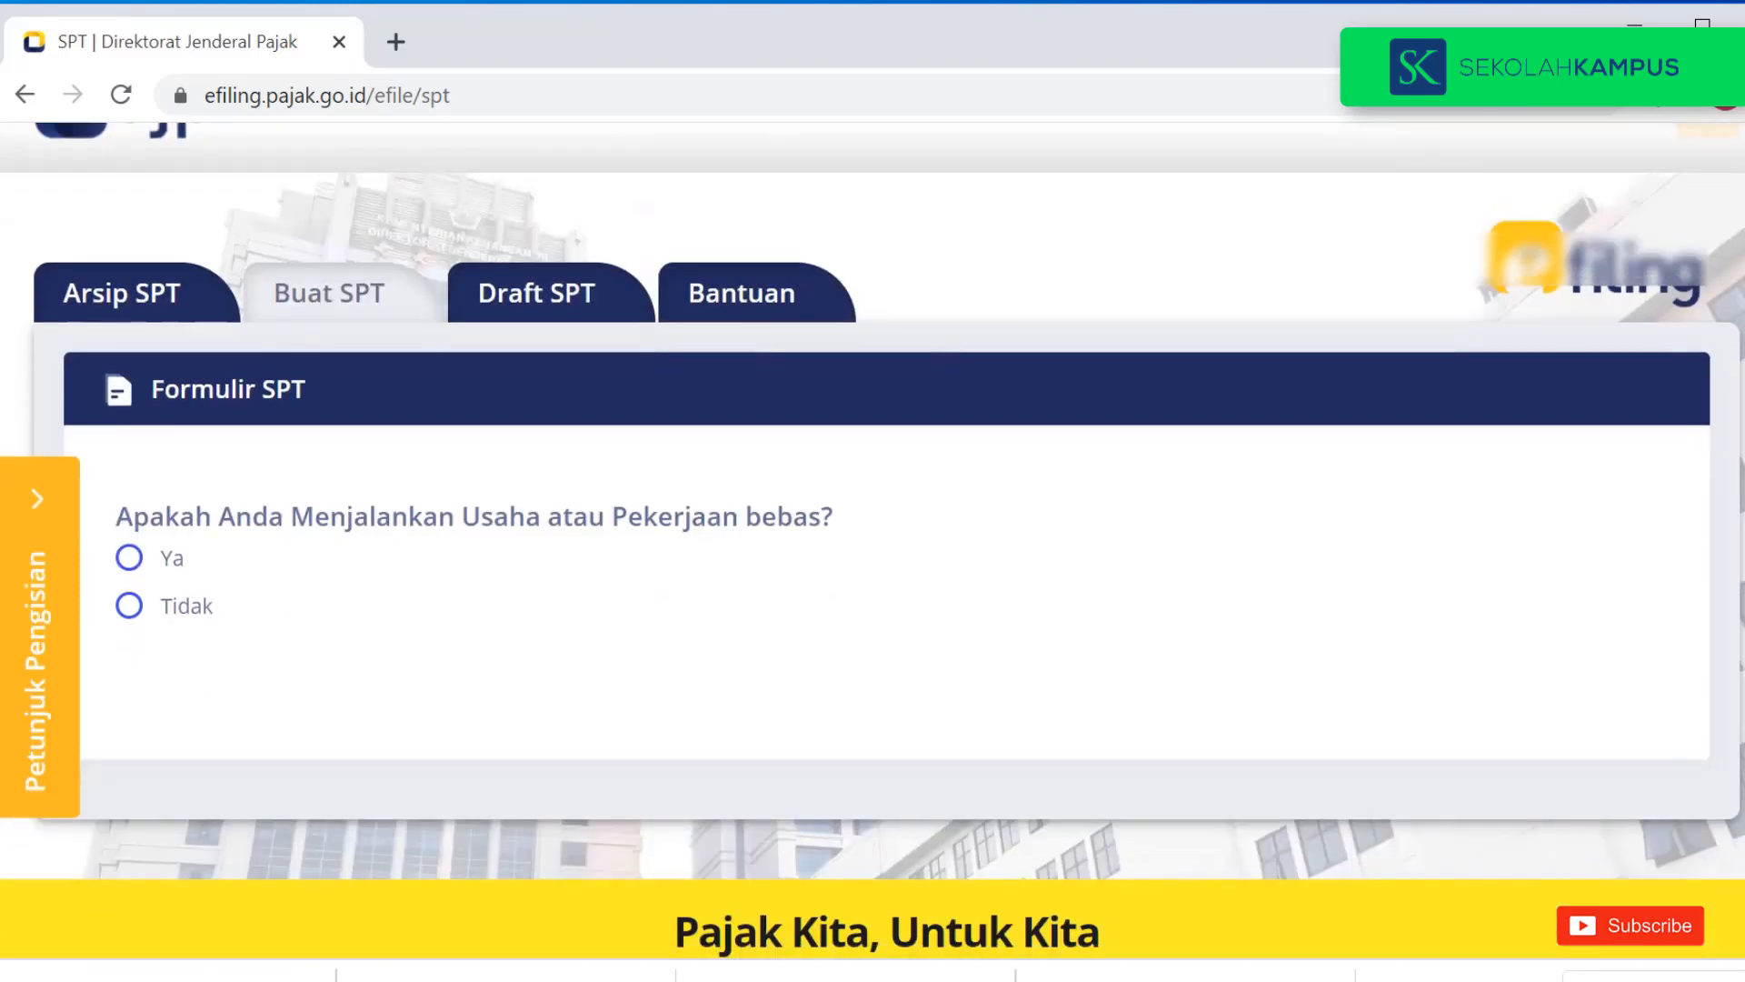
Answer Tidak to self-employment, Tidak to separate taxation and Ya to gross income under 60 million rupiah, and open the SPT 1770 SS form.
click(129, 605)
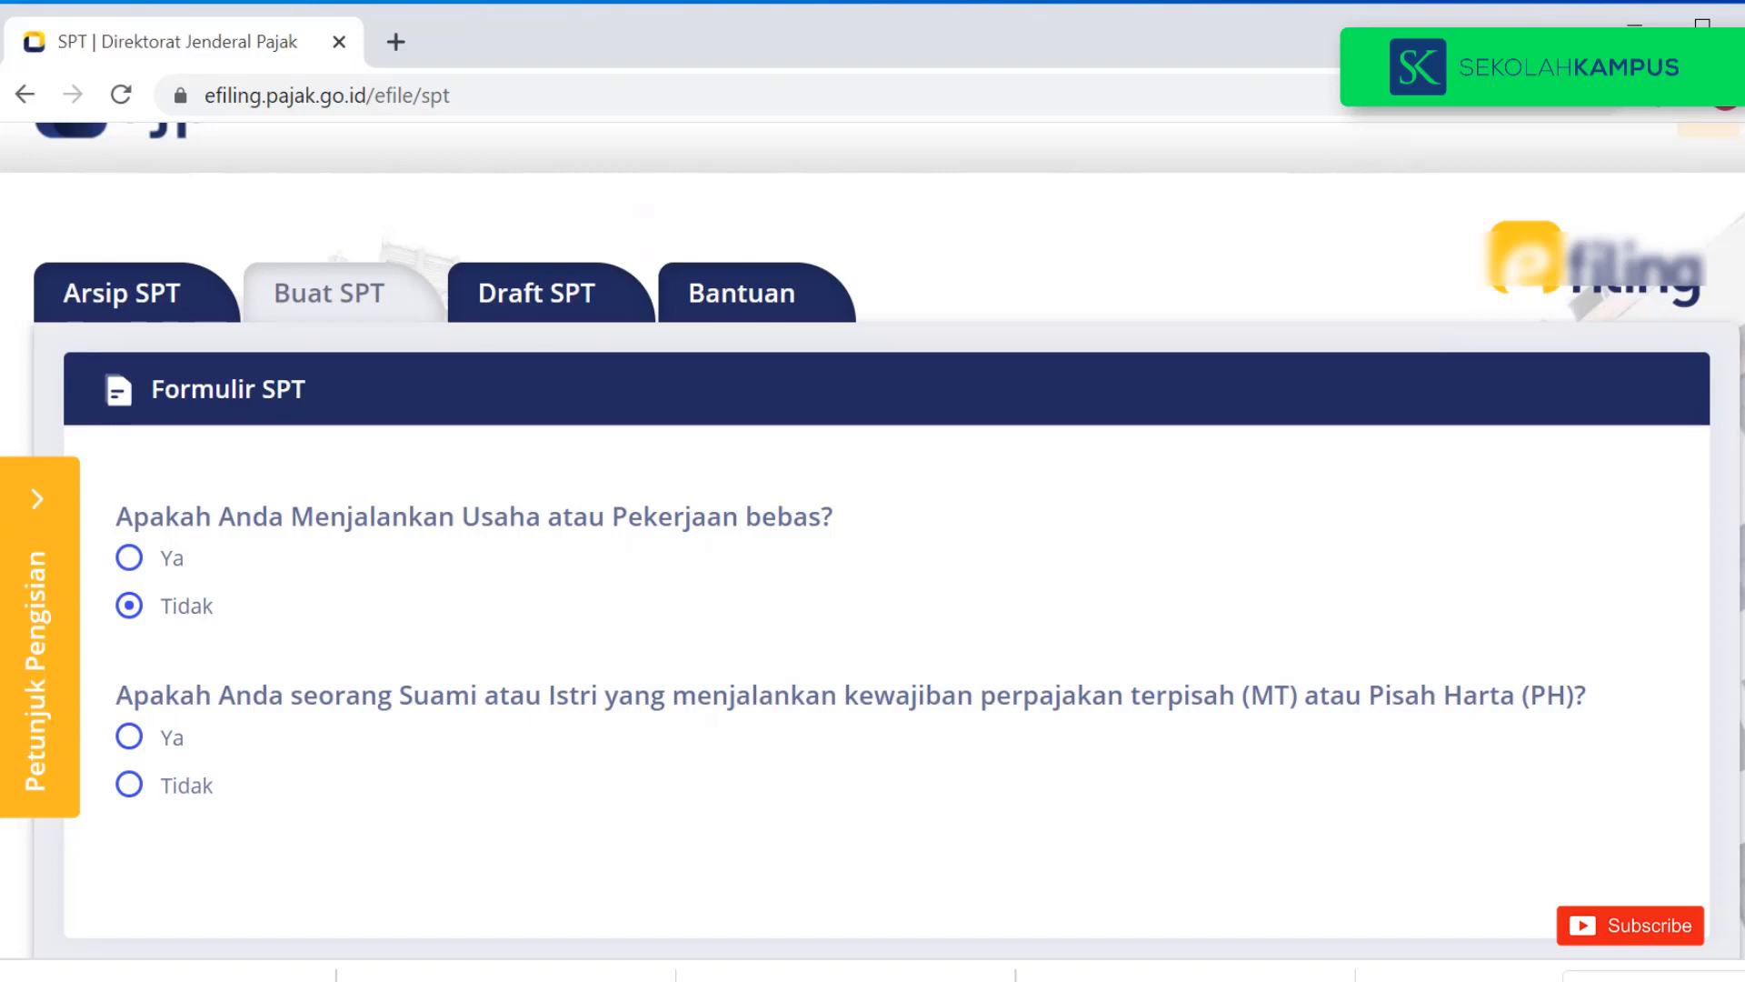
click(129, 784)
scroll(873, 540, down, 2)
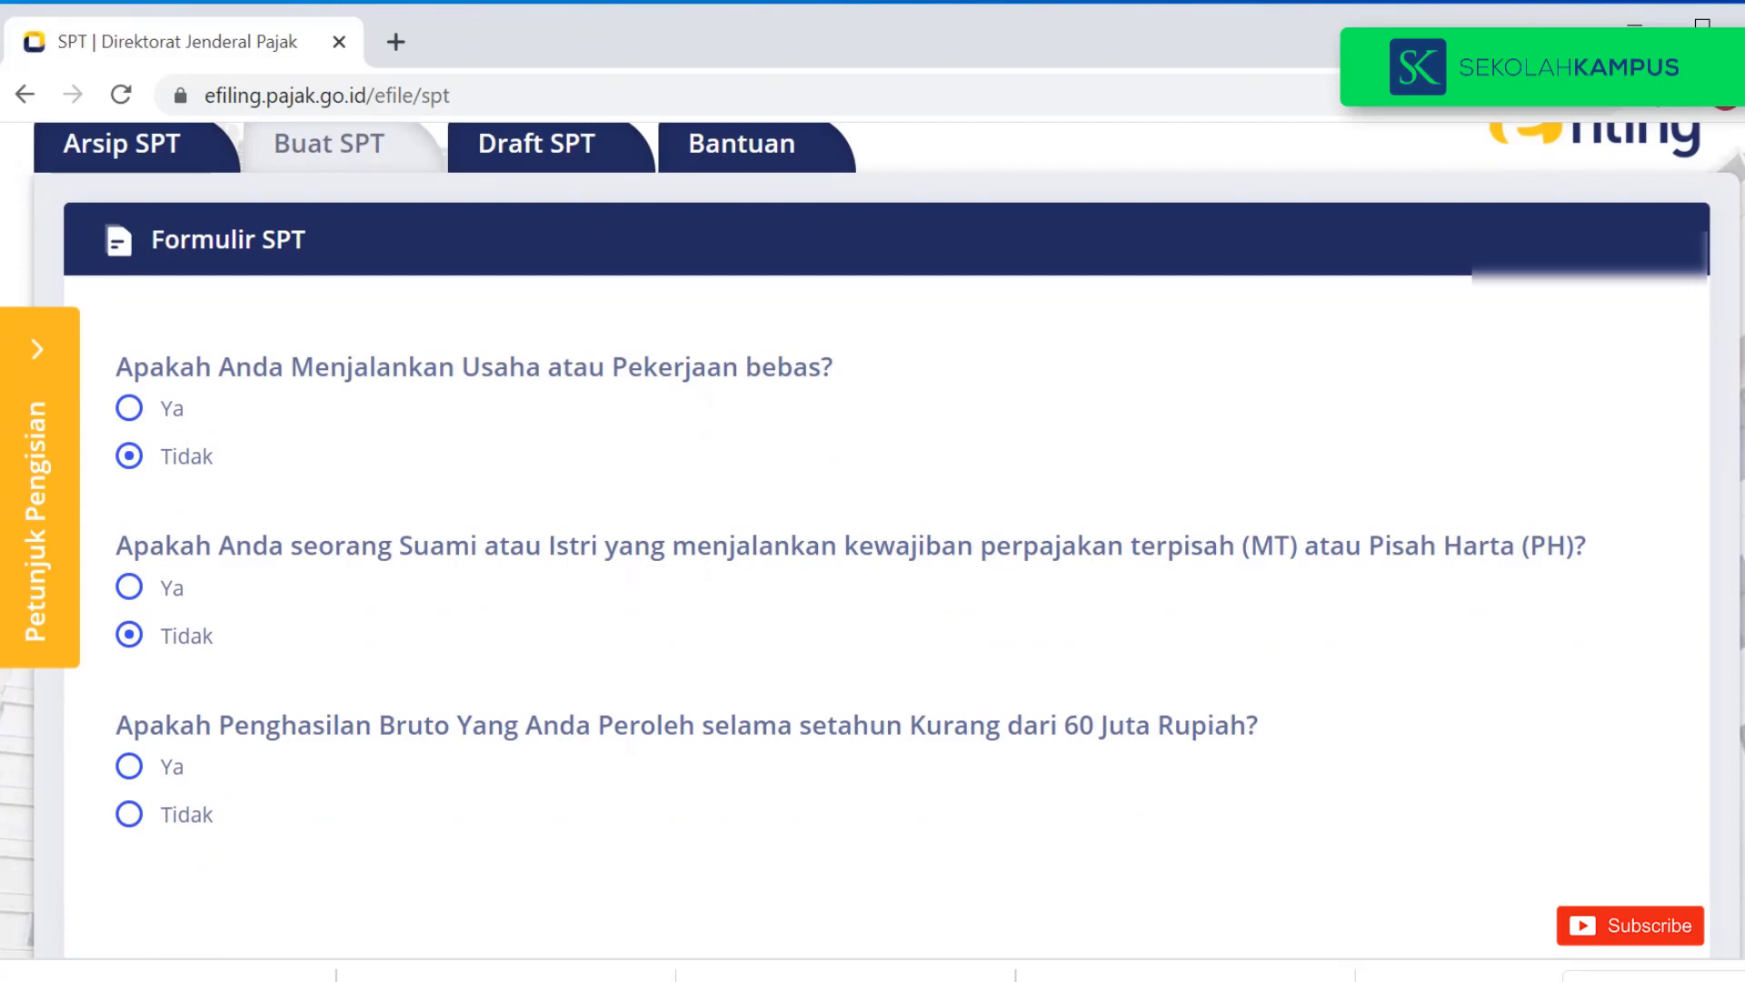
click(129, 766)
scroll(873, 540, down, 2)
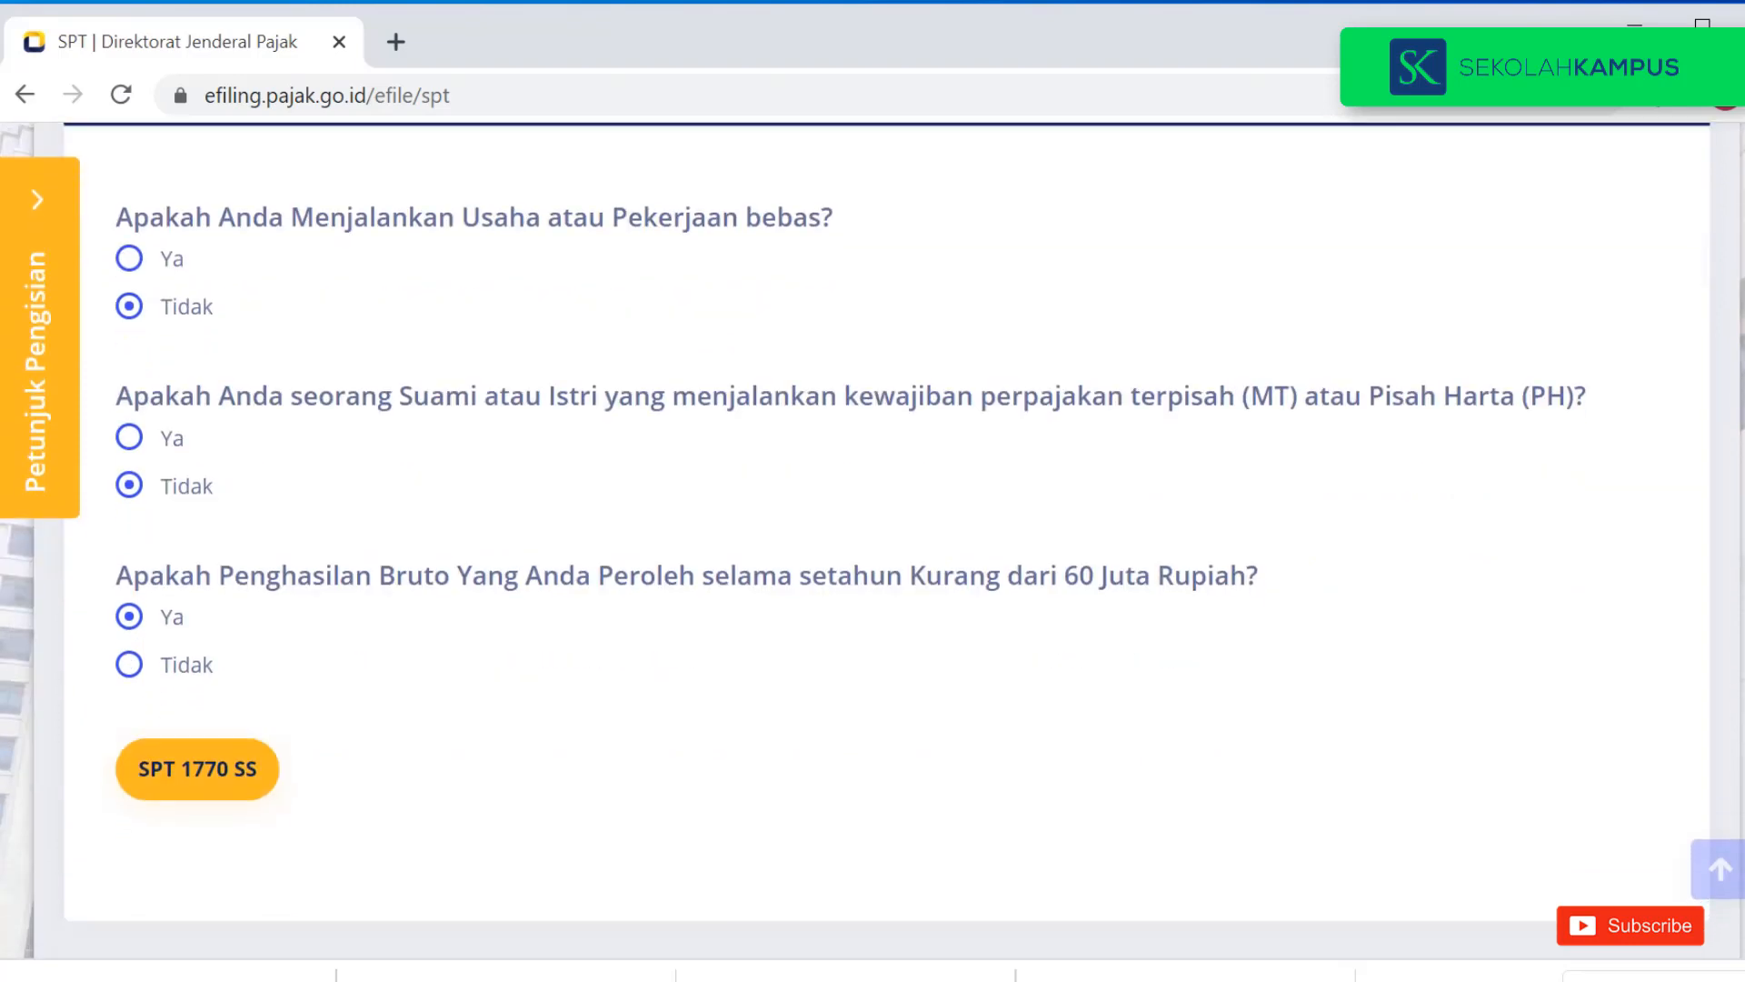
scroll(873, 539, up, 2)
scroll(873, 540, down, 2)
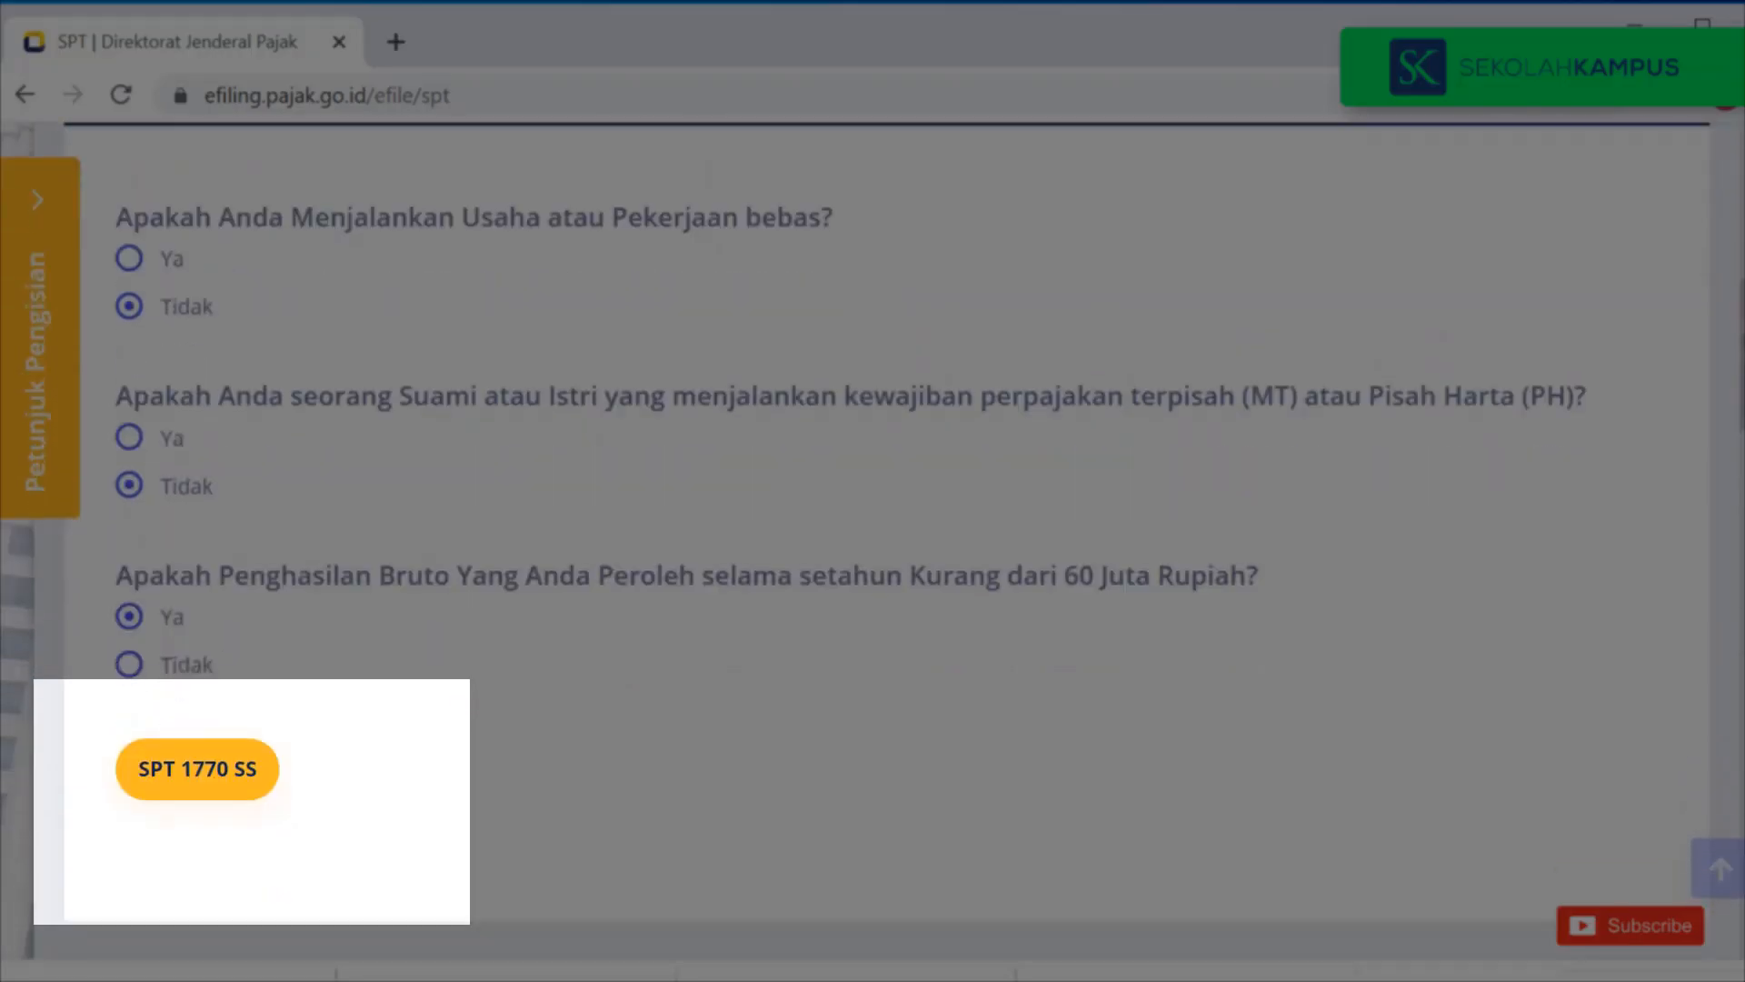
click(197, 769)
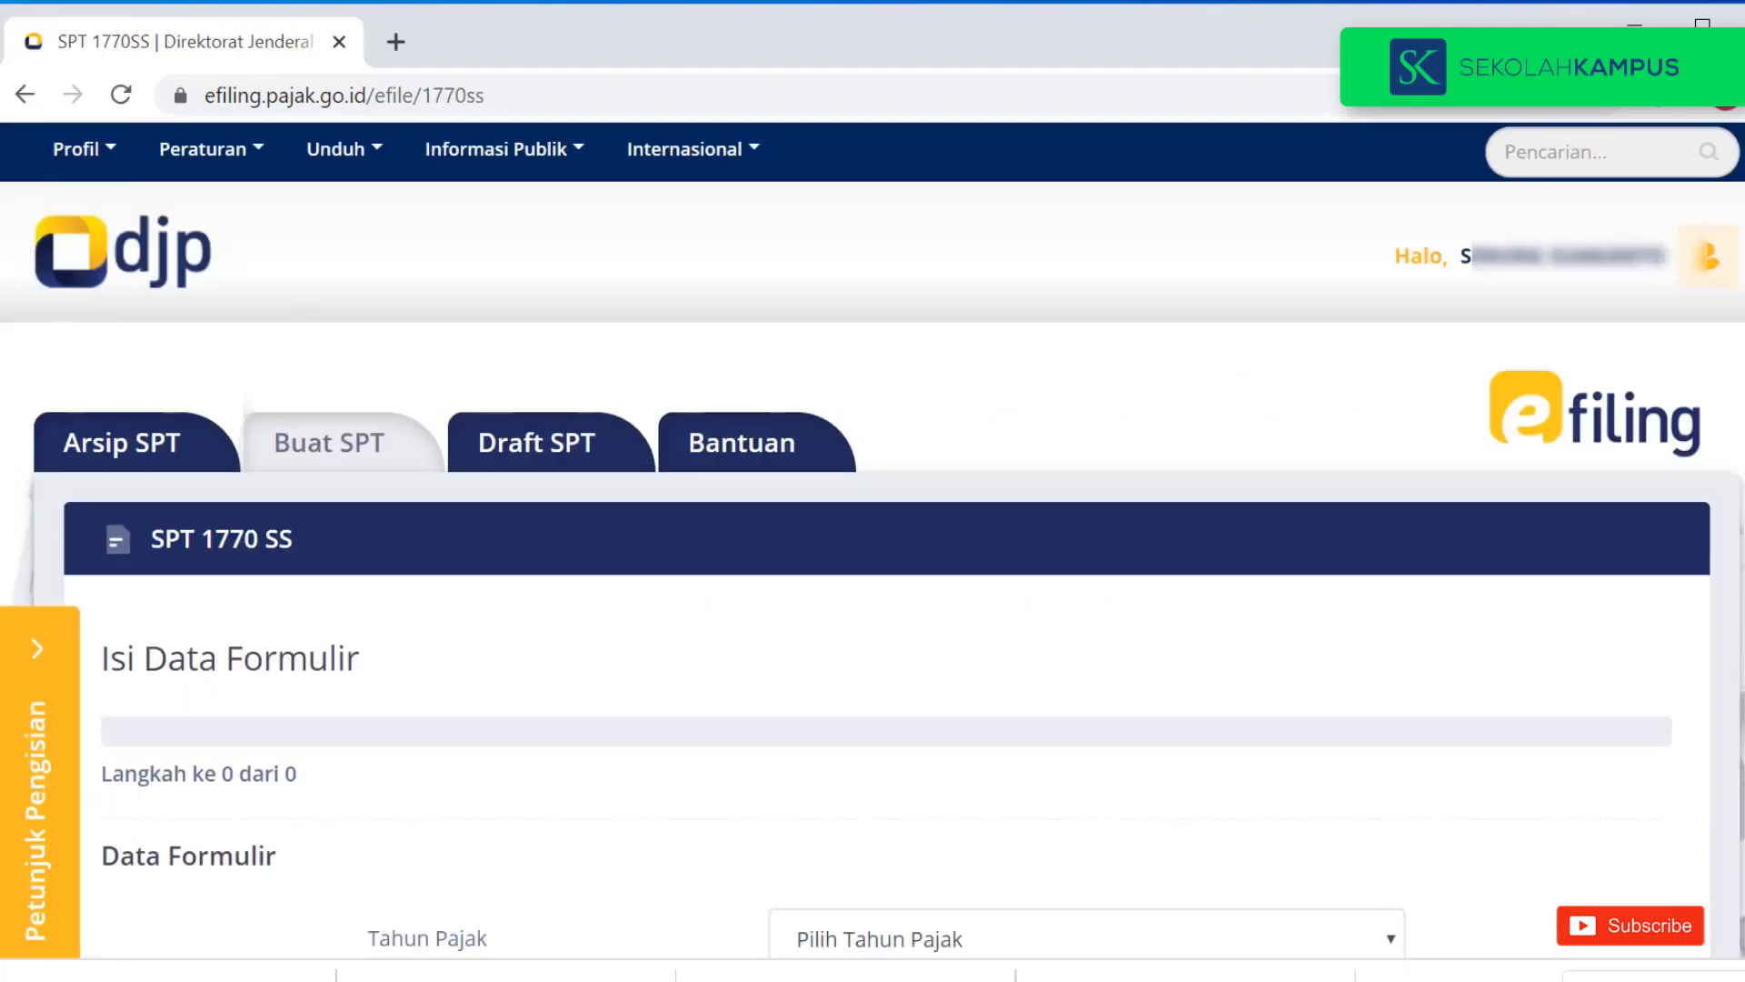
Set the tax year to 2019 with SPT status Pembetulan, correction number 1, and continue to the Isi SPT page.
scroll(873, 540, down, 4)
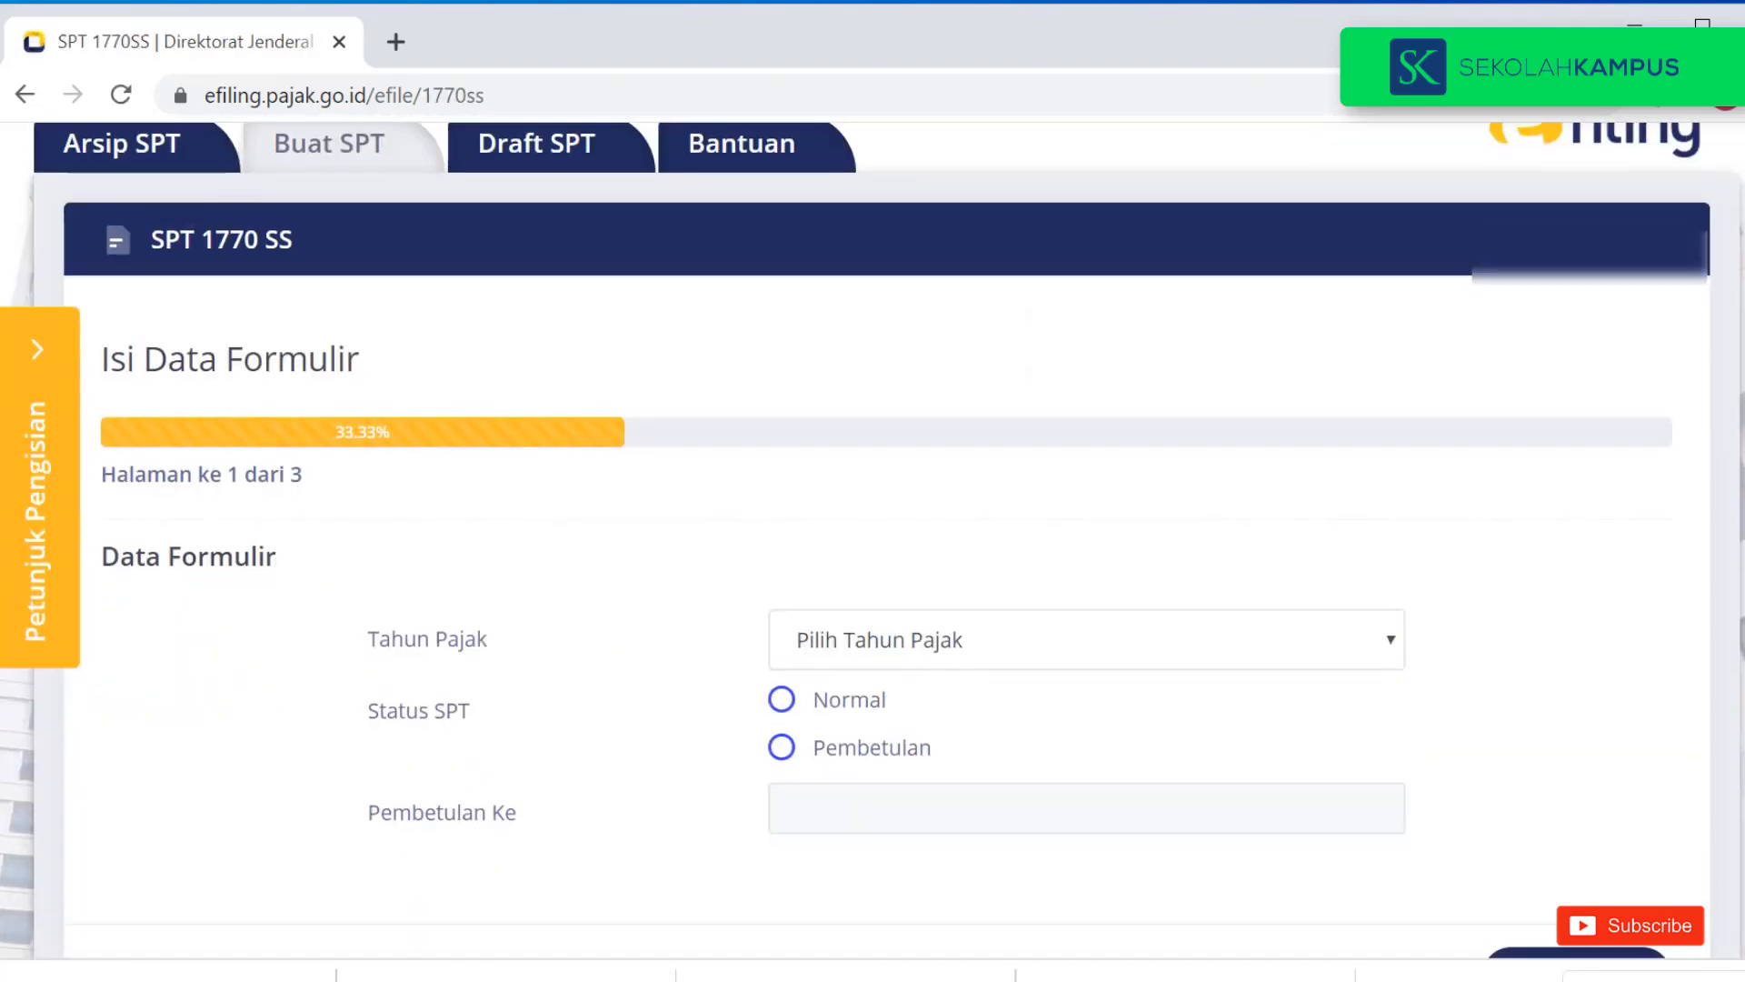
click(1086, 639)
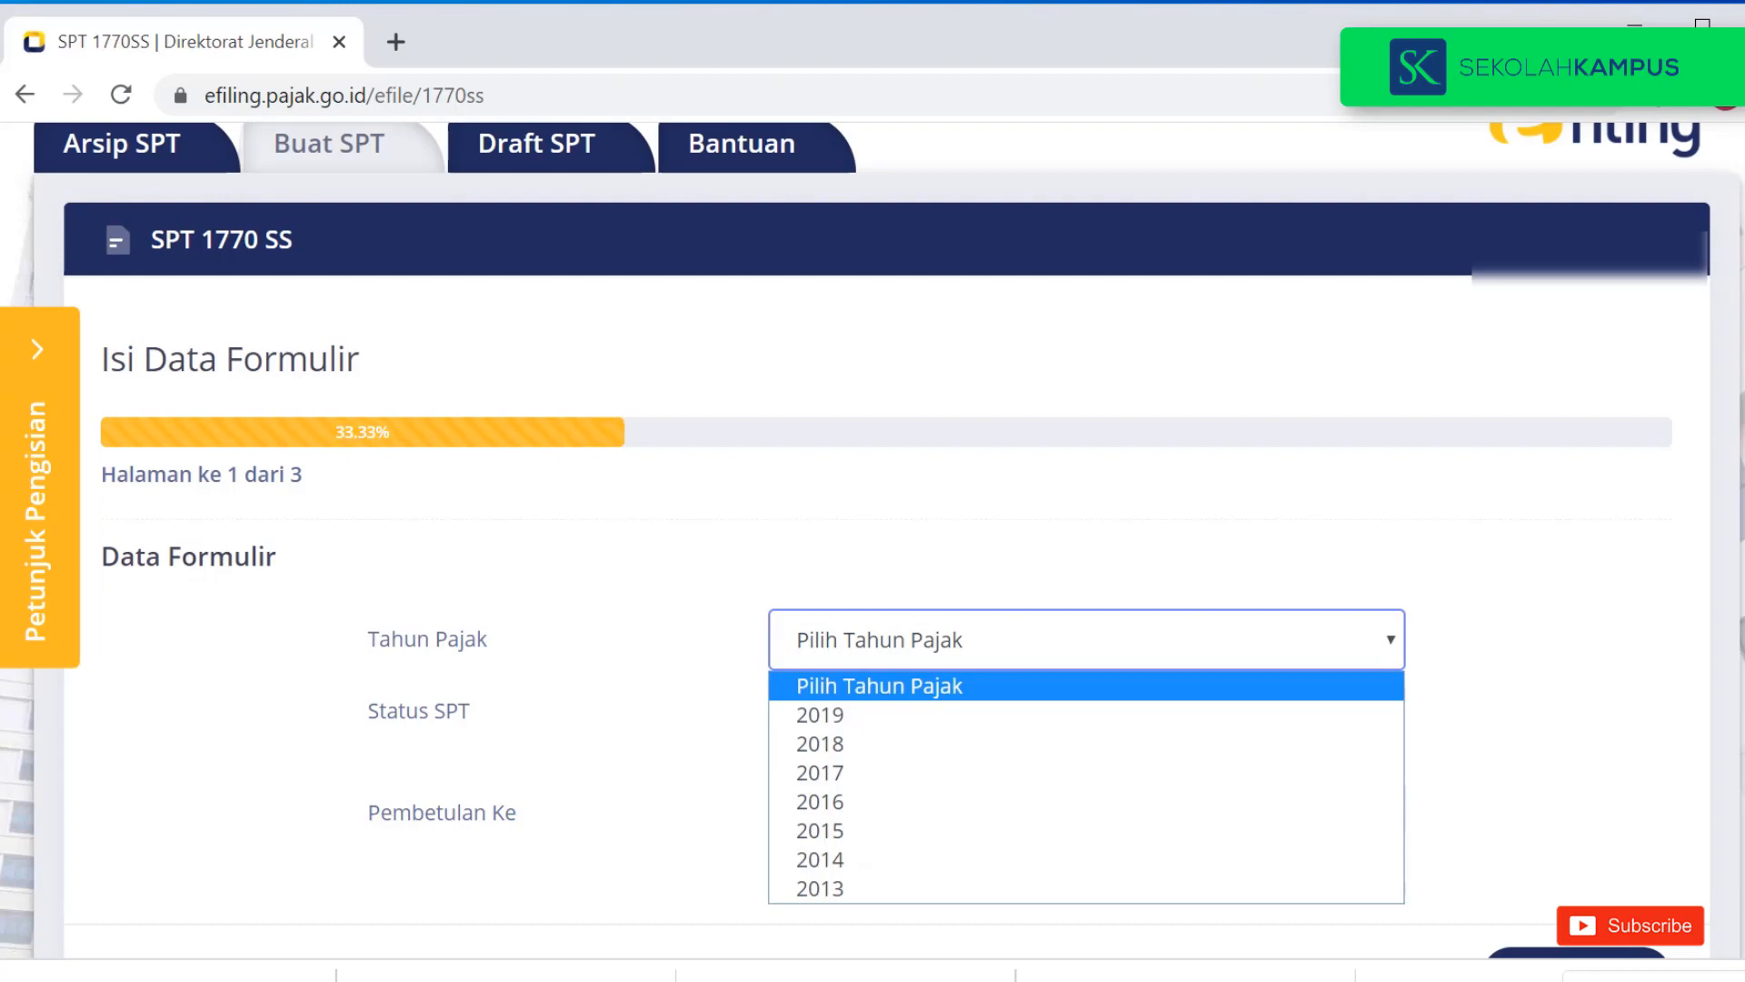
click(864, 715)
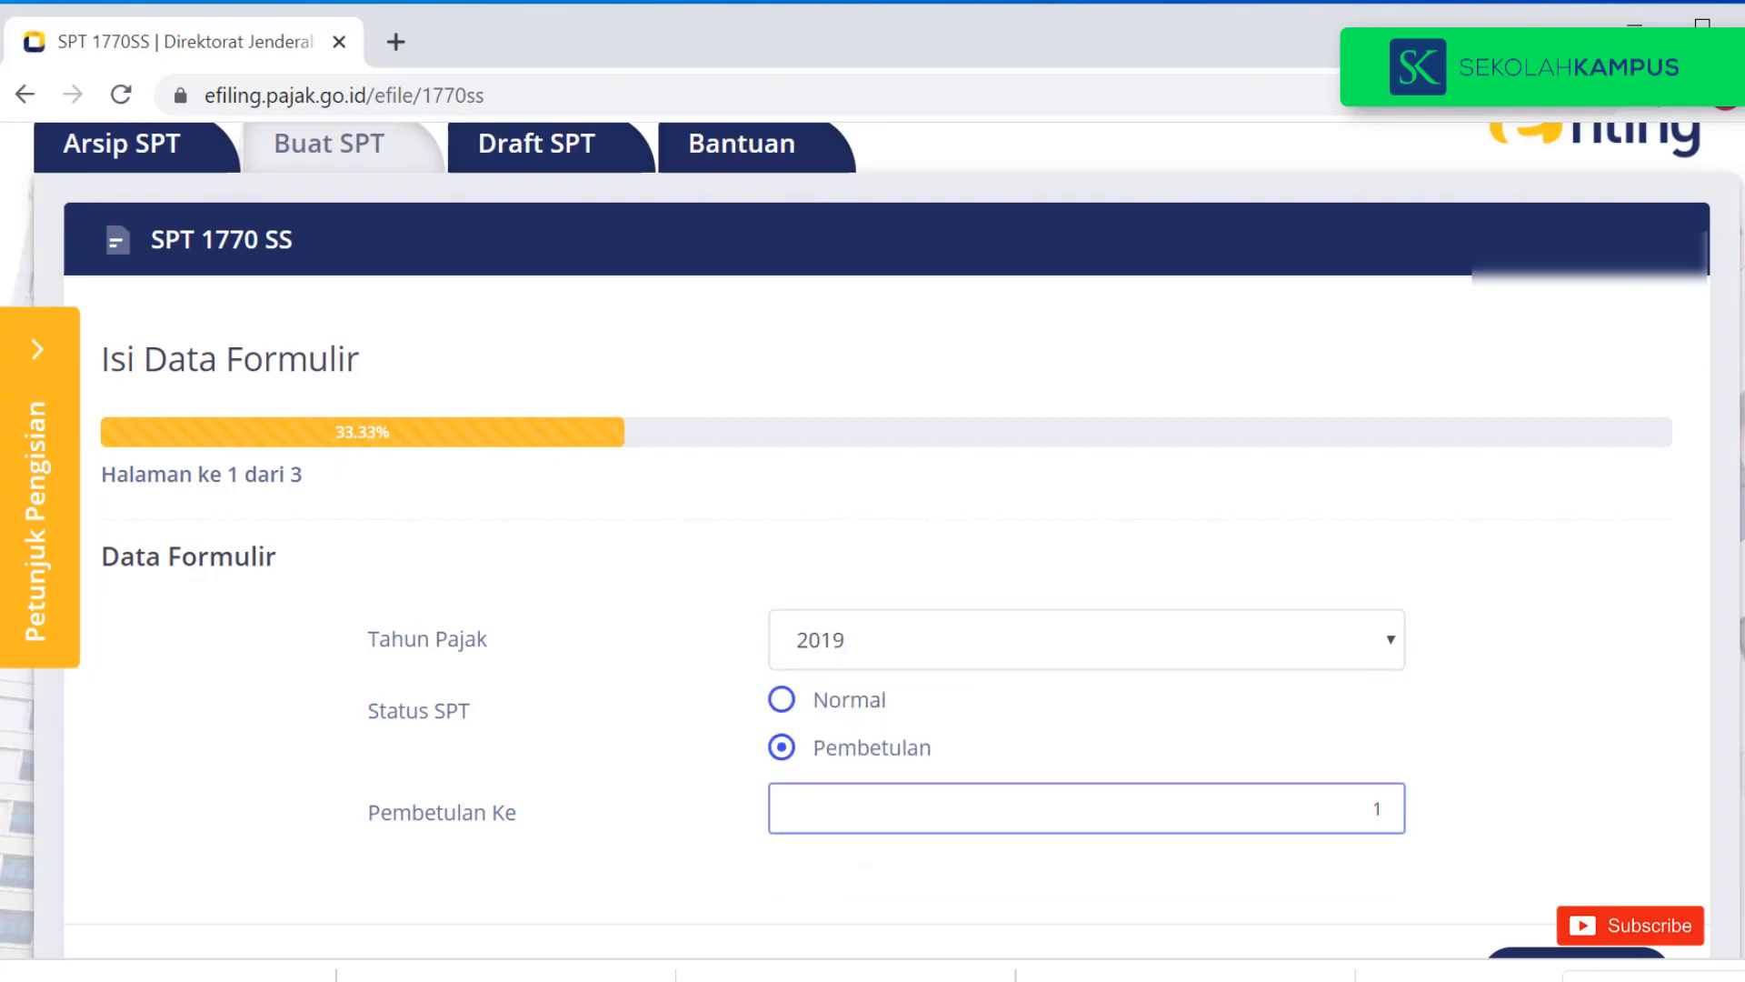
scroll(873, 540, down, 2)
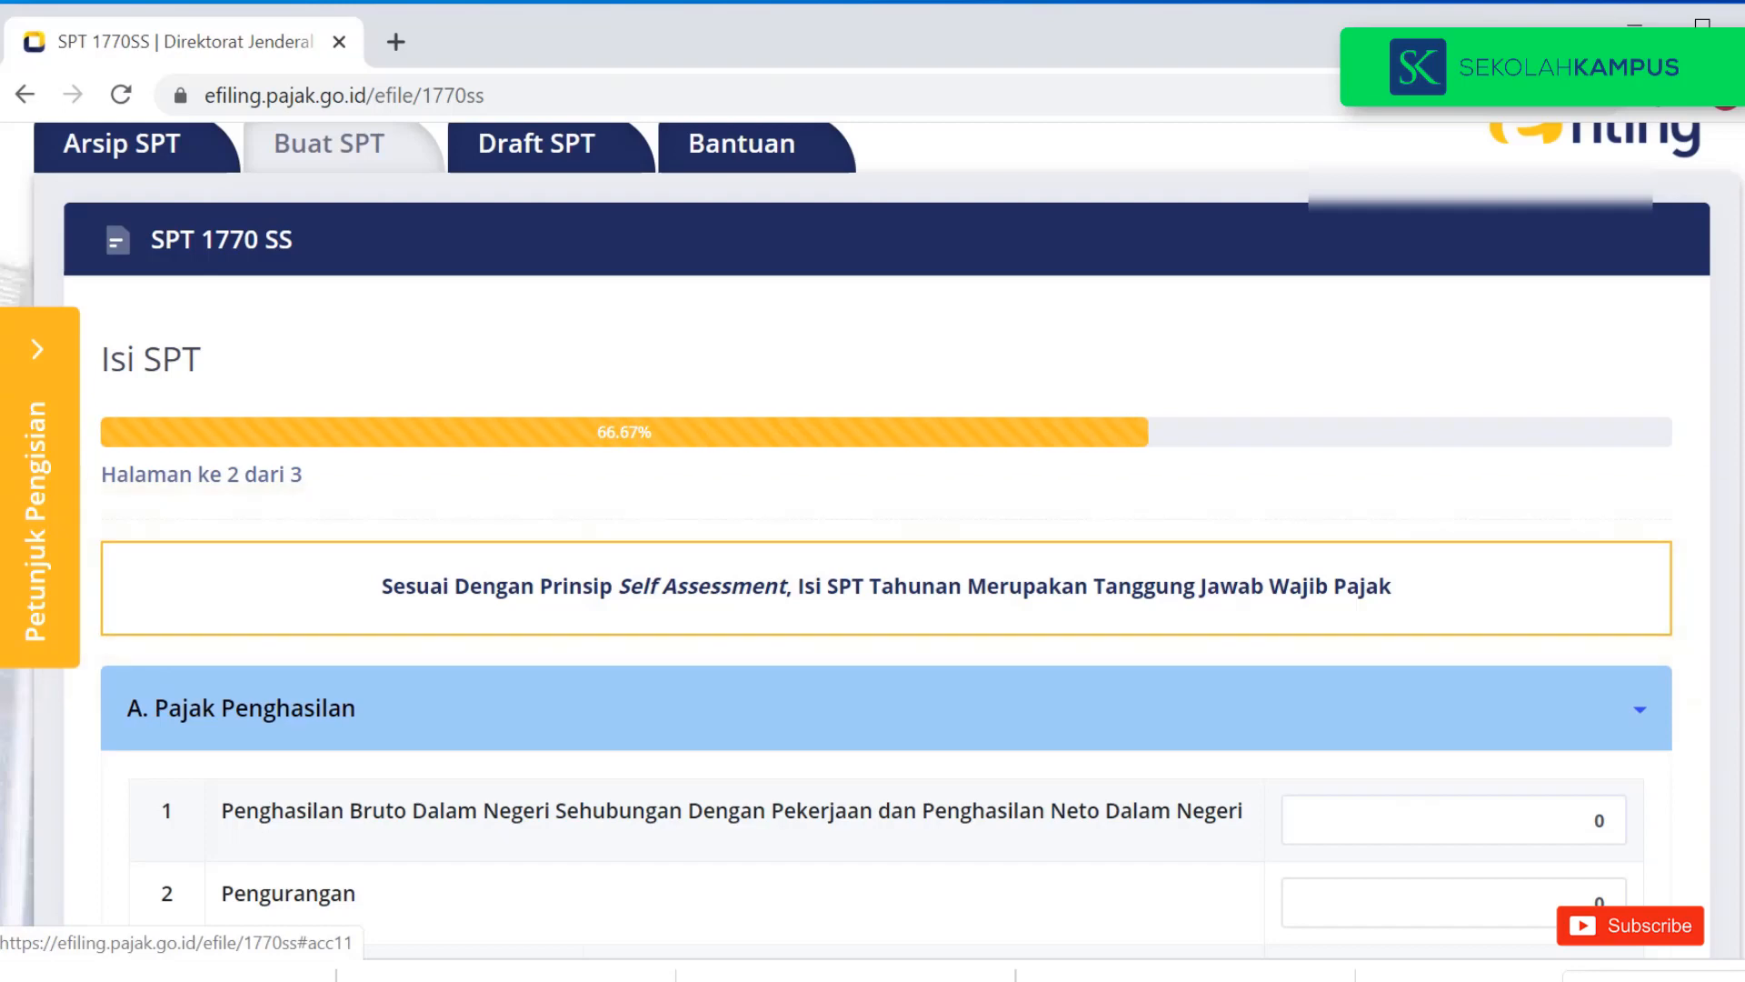
Enter 50.000.000 as the domestic gross income in section A, Pajak Penghasilan, leaving Pengurangan at 0.
scroll(873, 540, down, 3)
click(1595, 591)
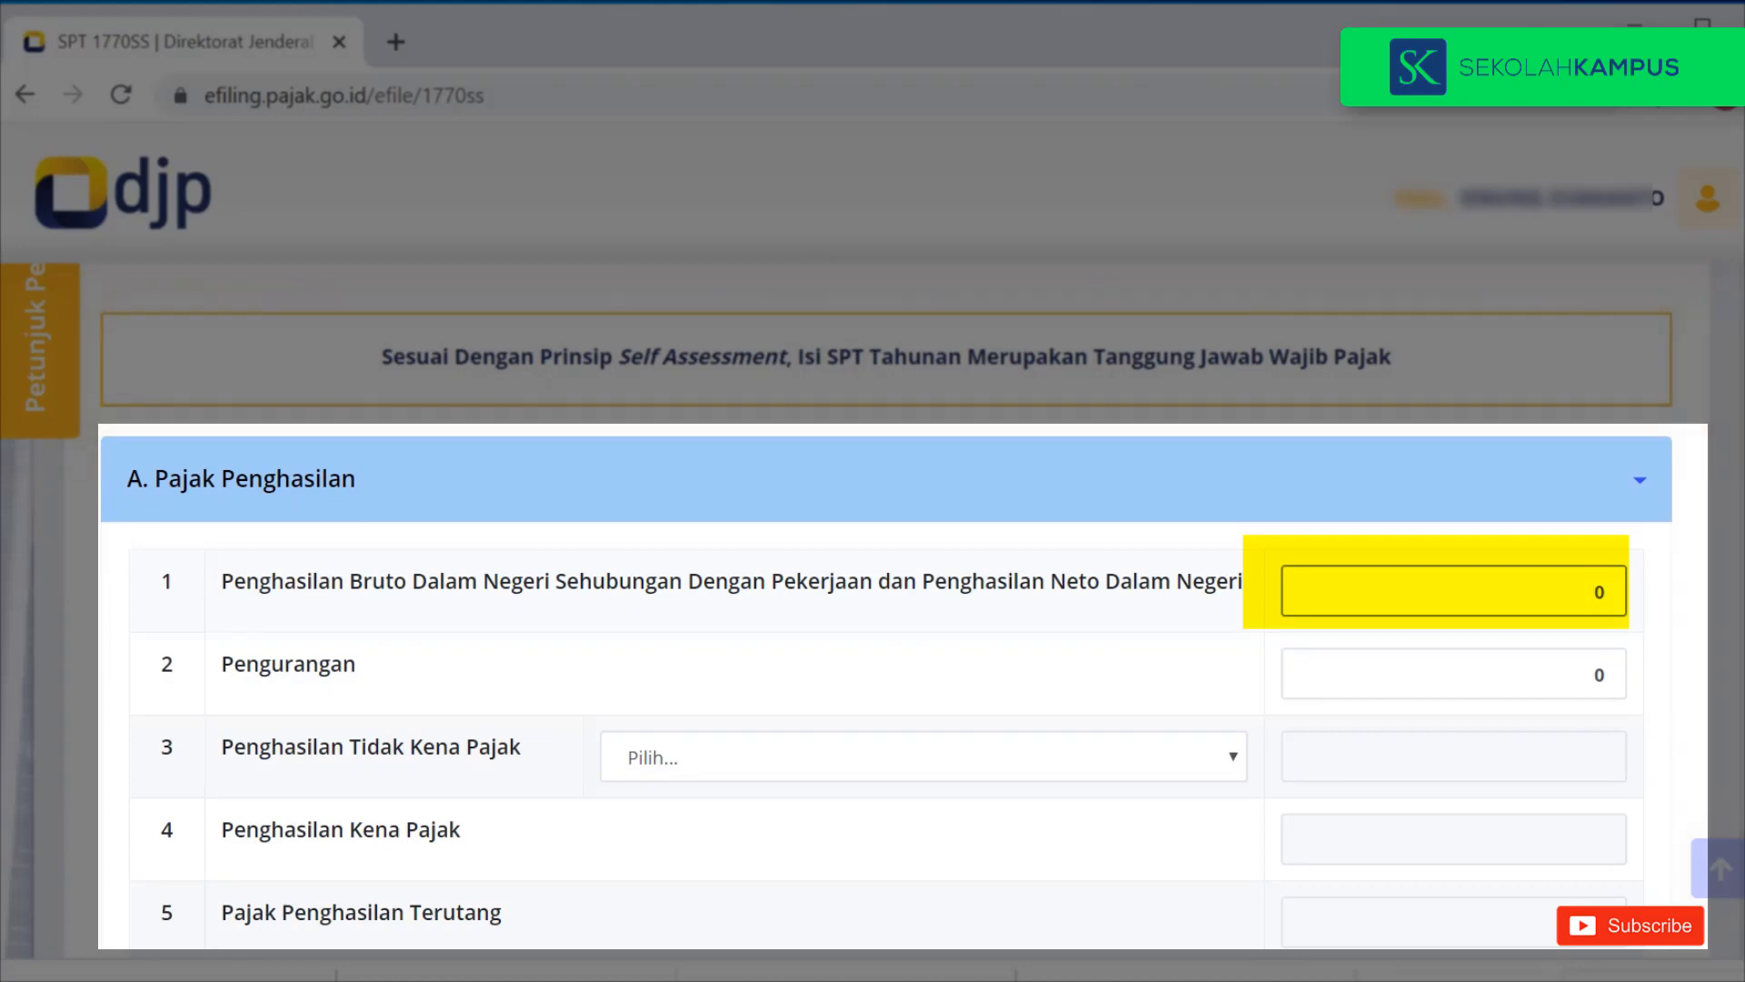
text(50.000.000)
click(1453, 673)
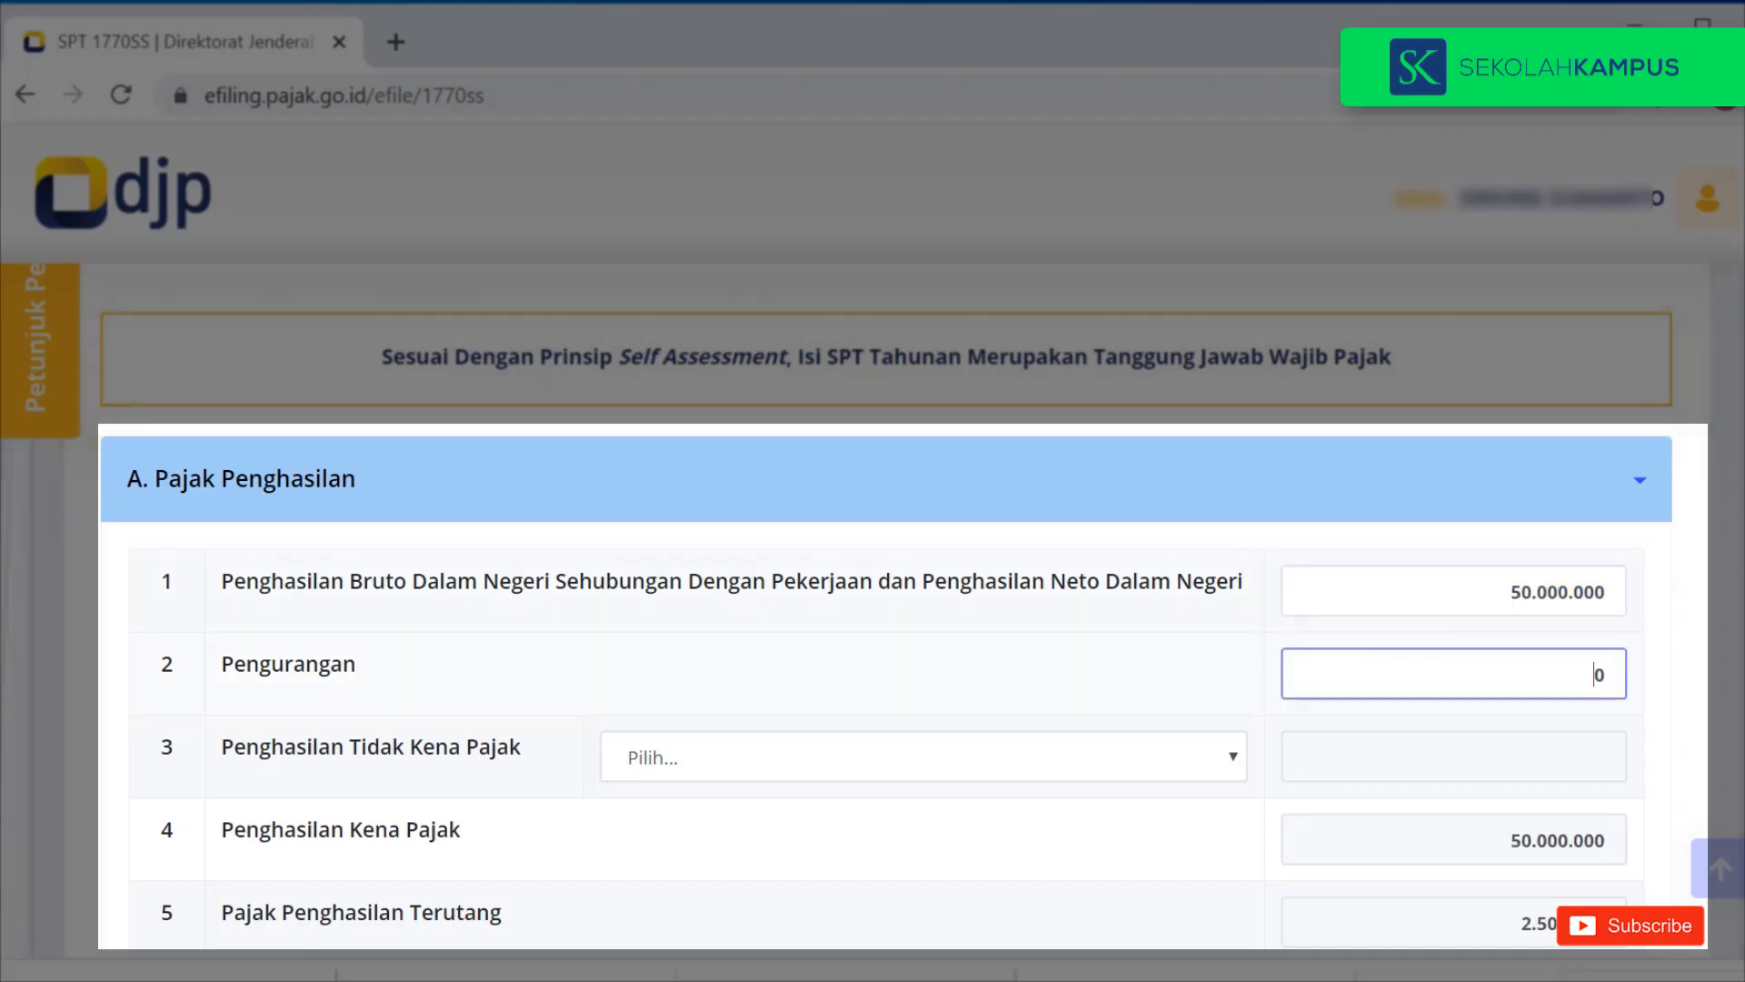
Set the Penghasilan Tidak Kena Pajak status to K/1 Kawin Tanggungan 1 Orang.
scroll(872, 636, down, 2)
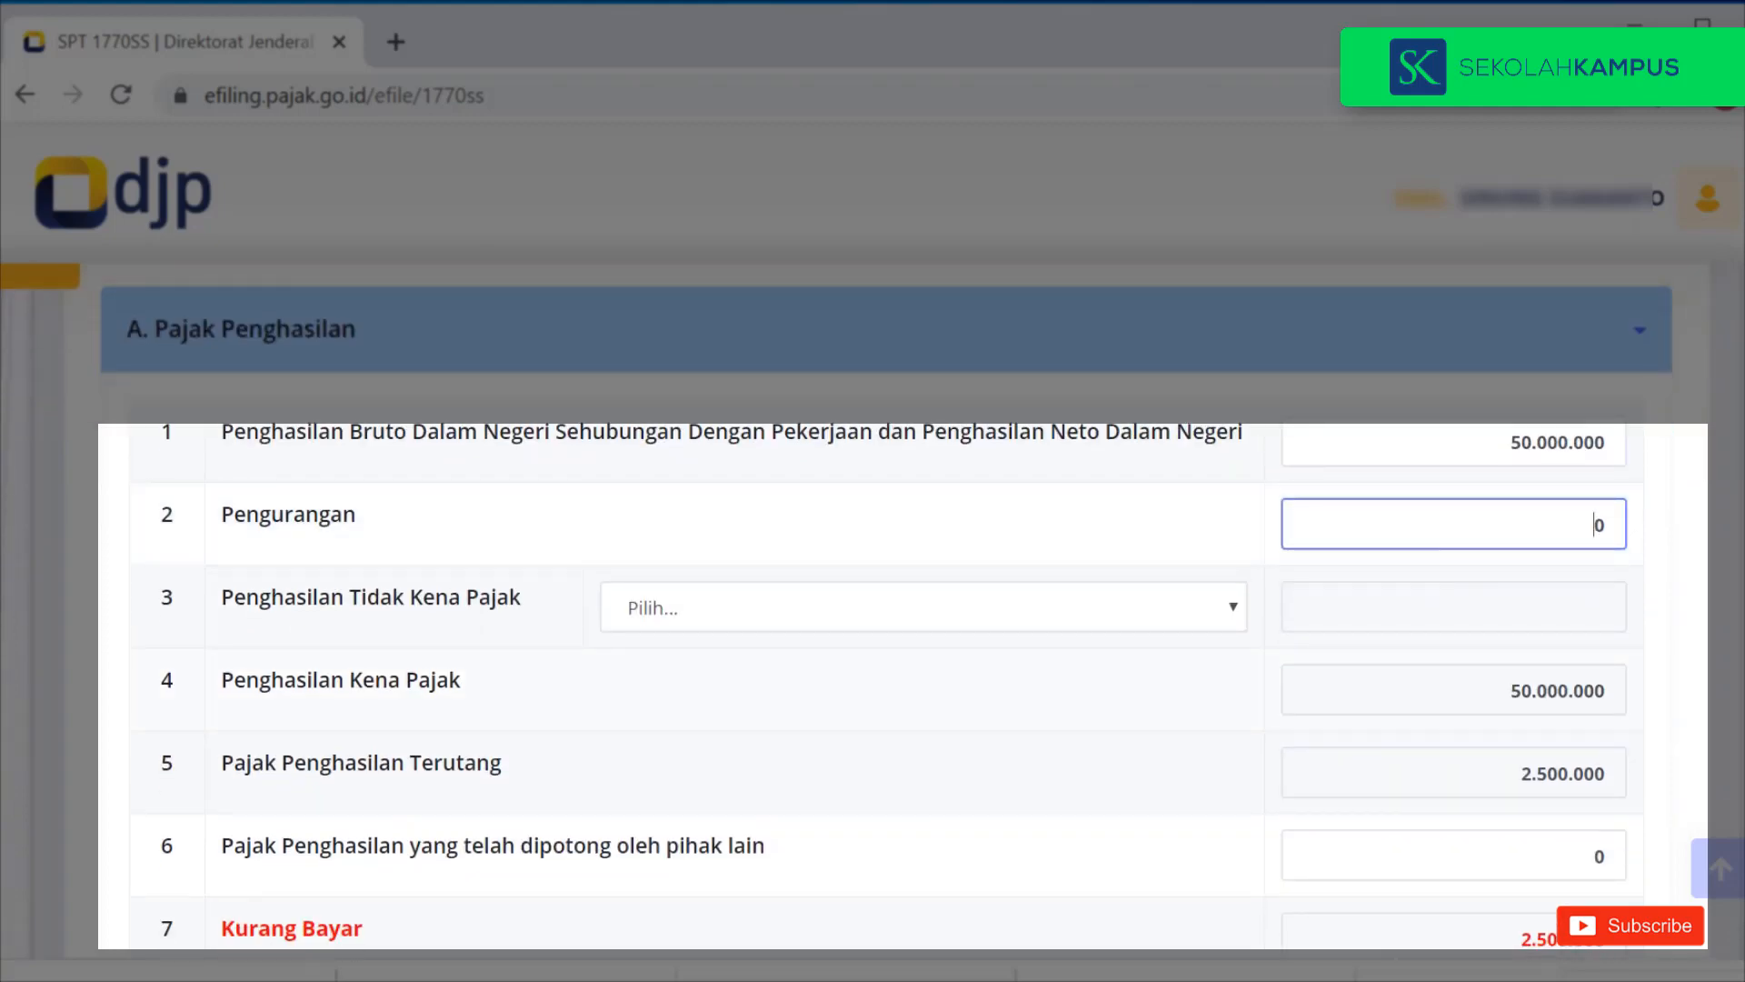
click(923, 608)
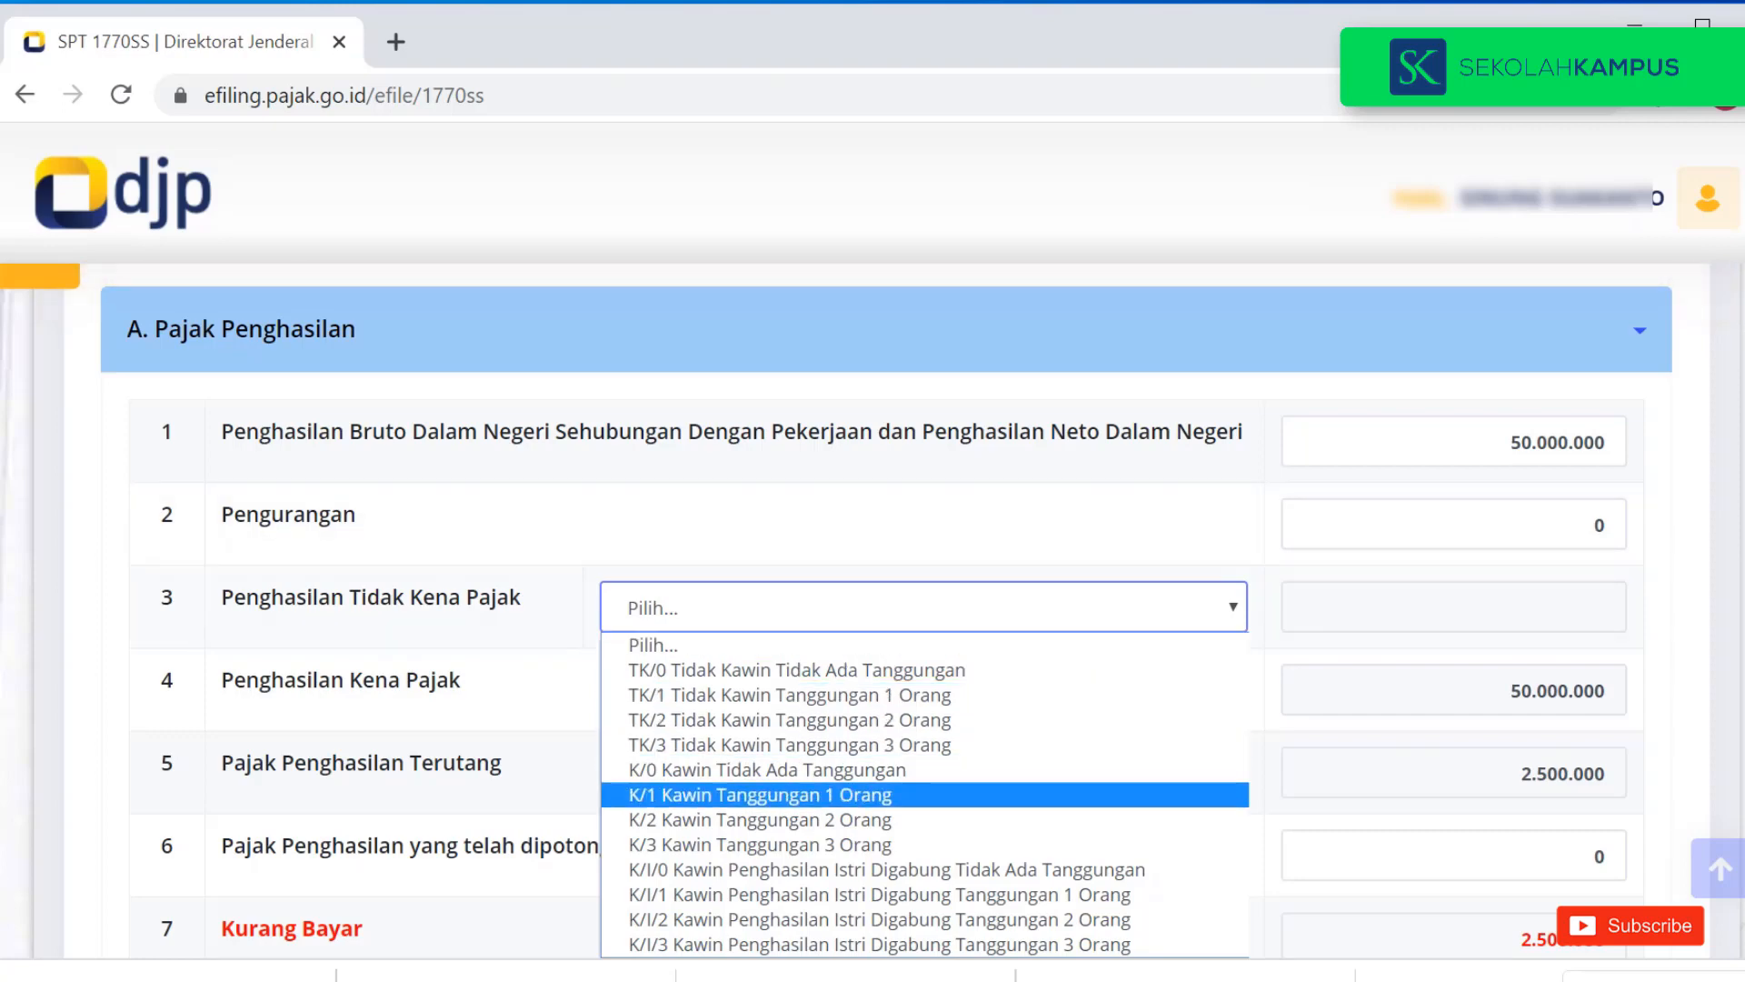
click(759, 794)
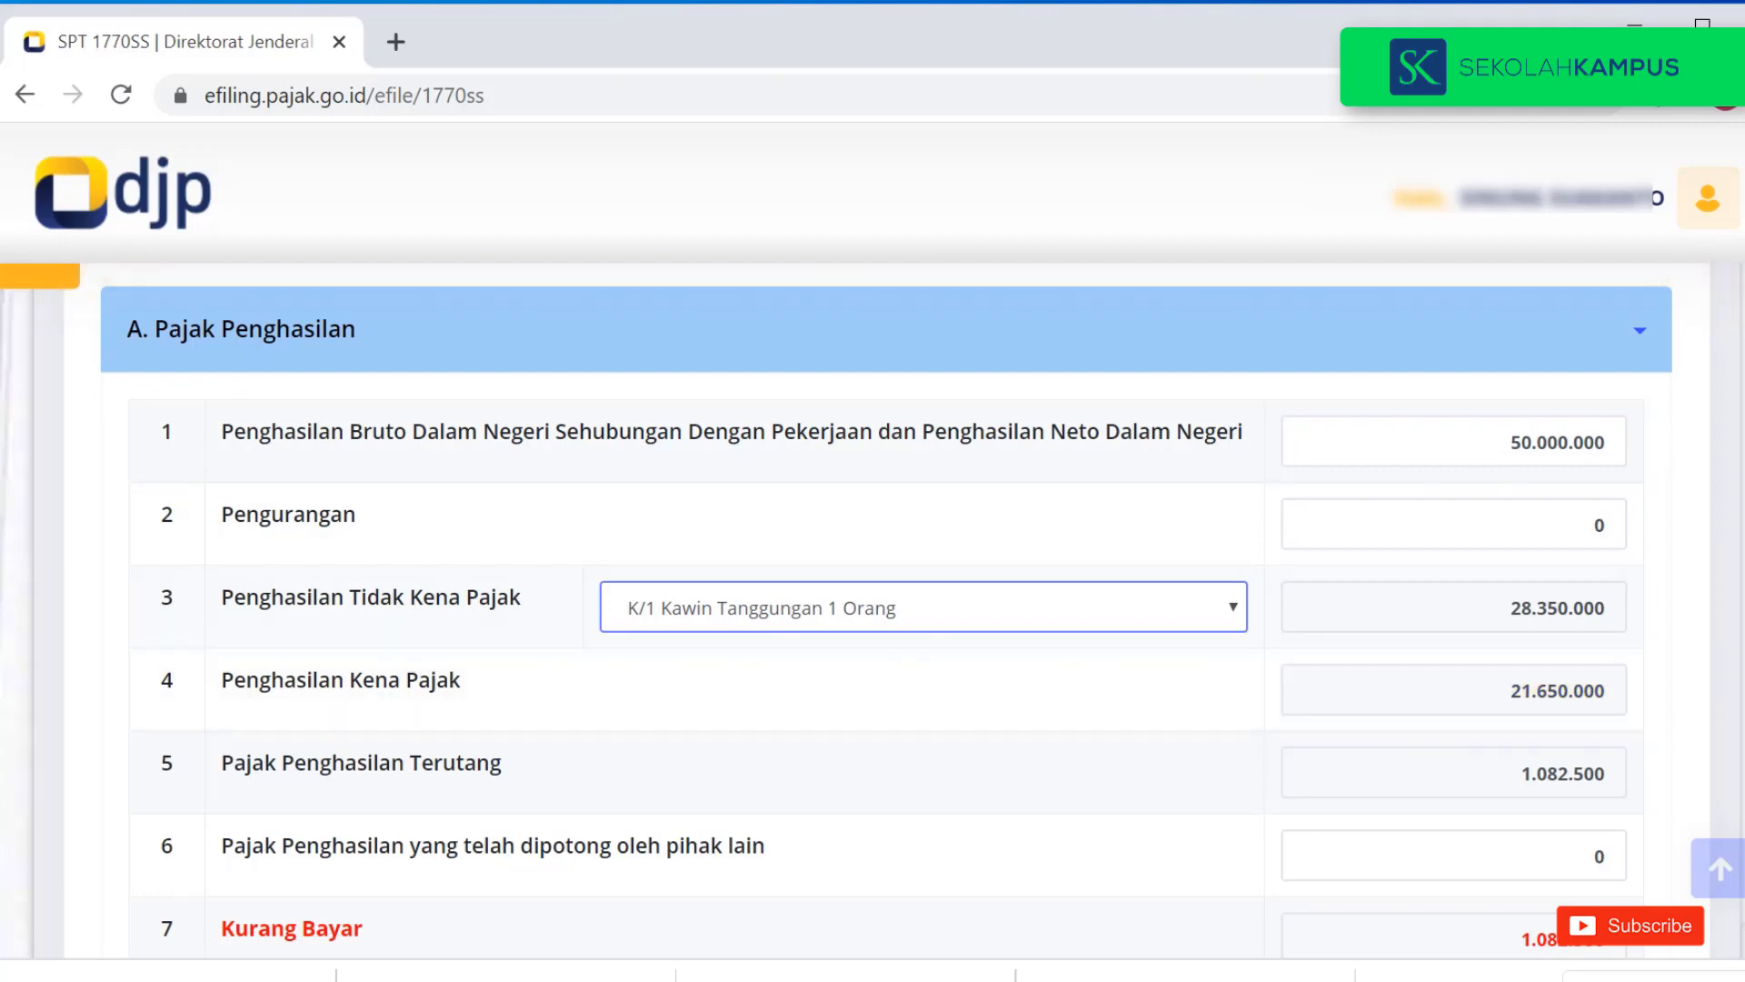
Try the K/2 Kawin Tanggungan 2 Orang status for Penghasilan Tidak Kena Pajak and switch back to K/1.
click(923, 607)
click(909, 819)
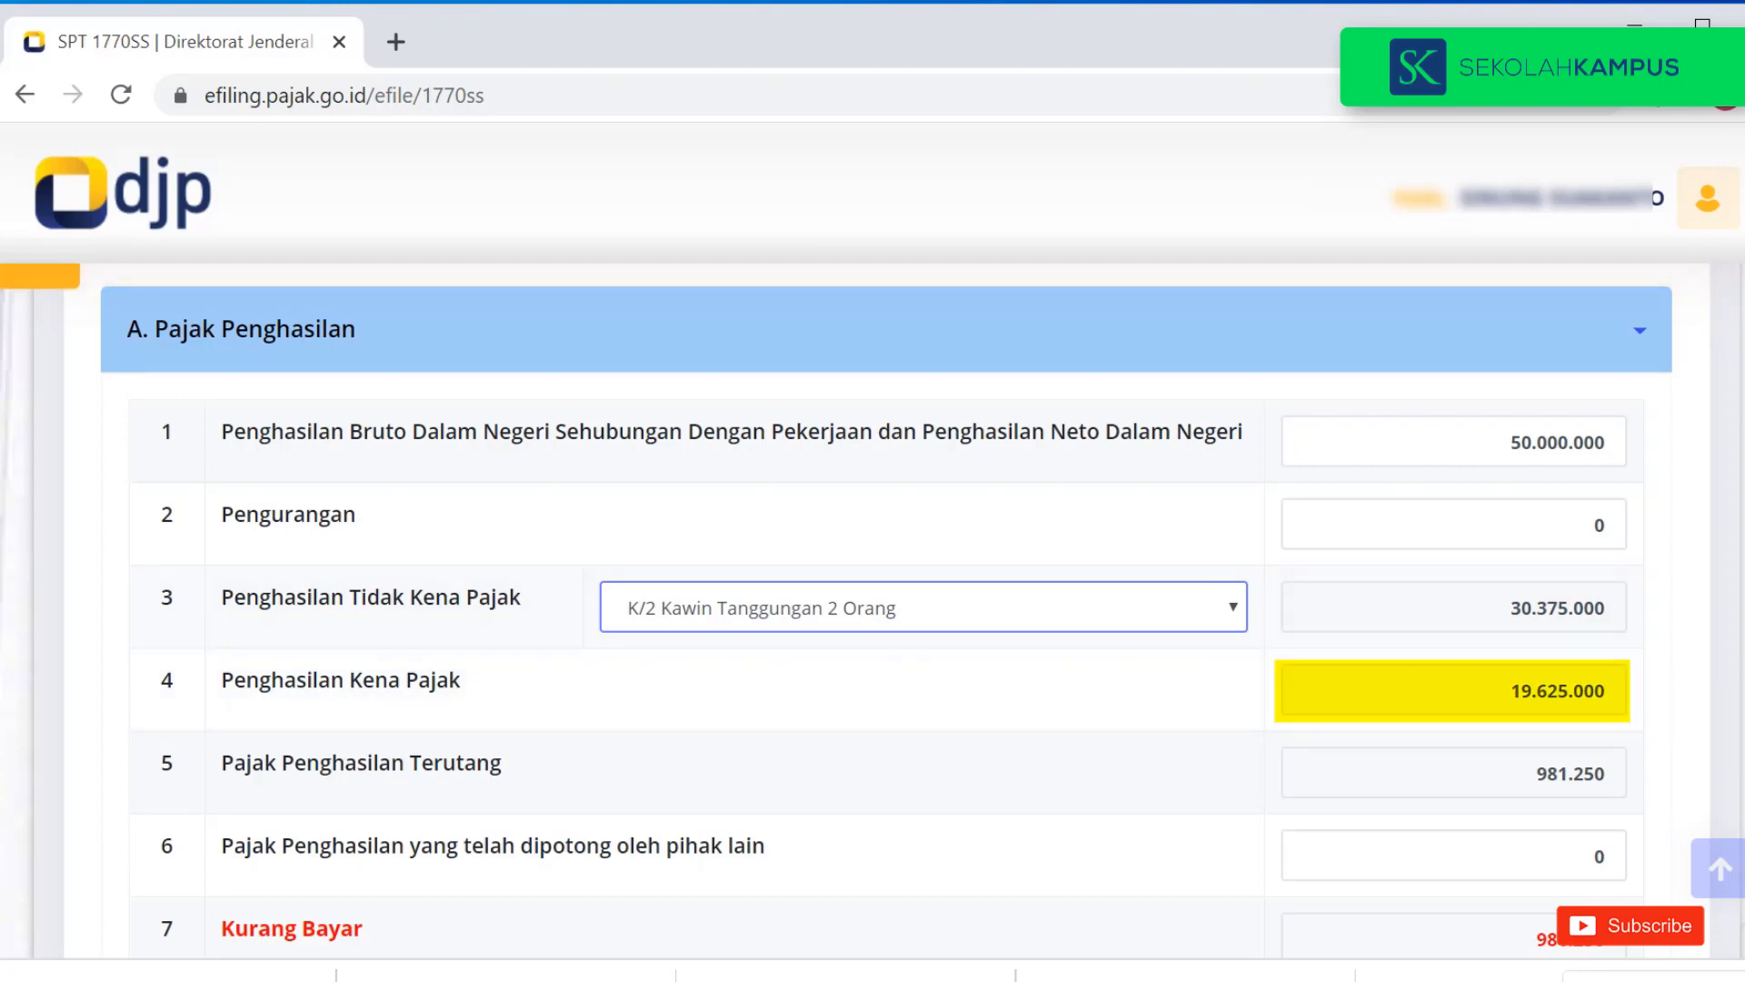
click(924, 607)
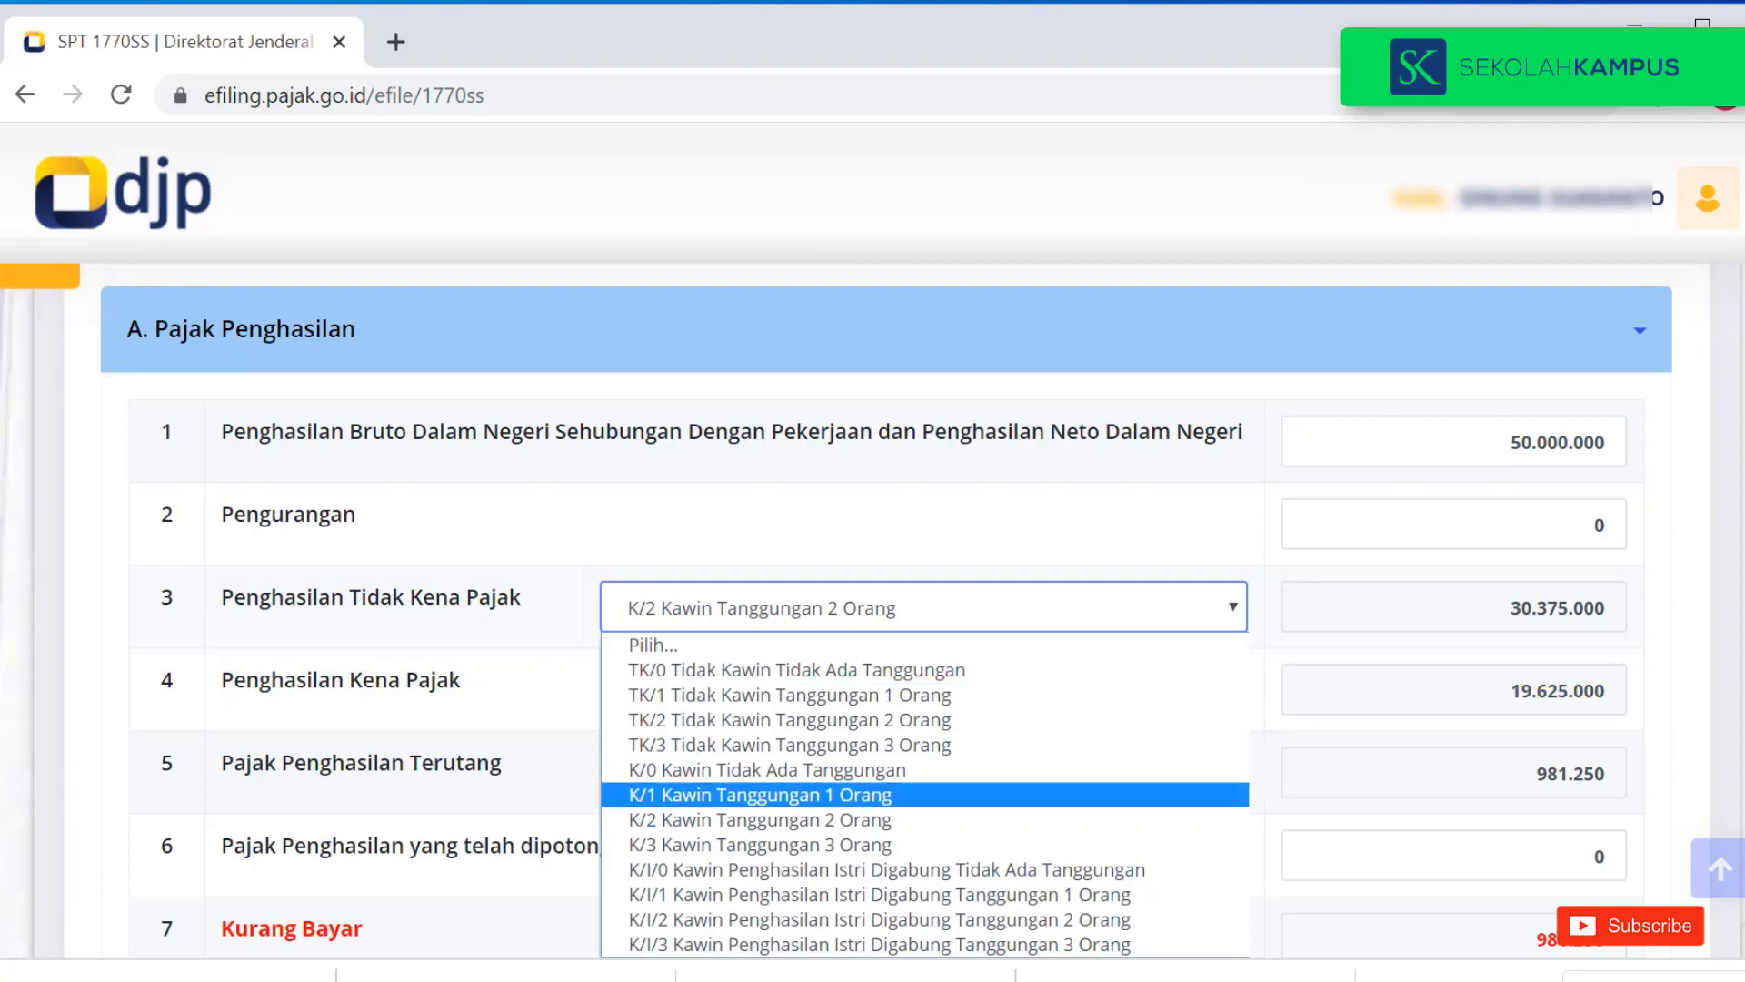
key(Return)
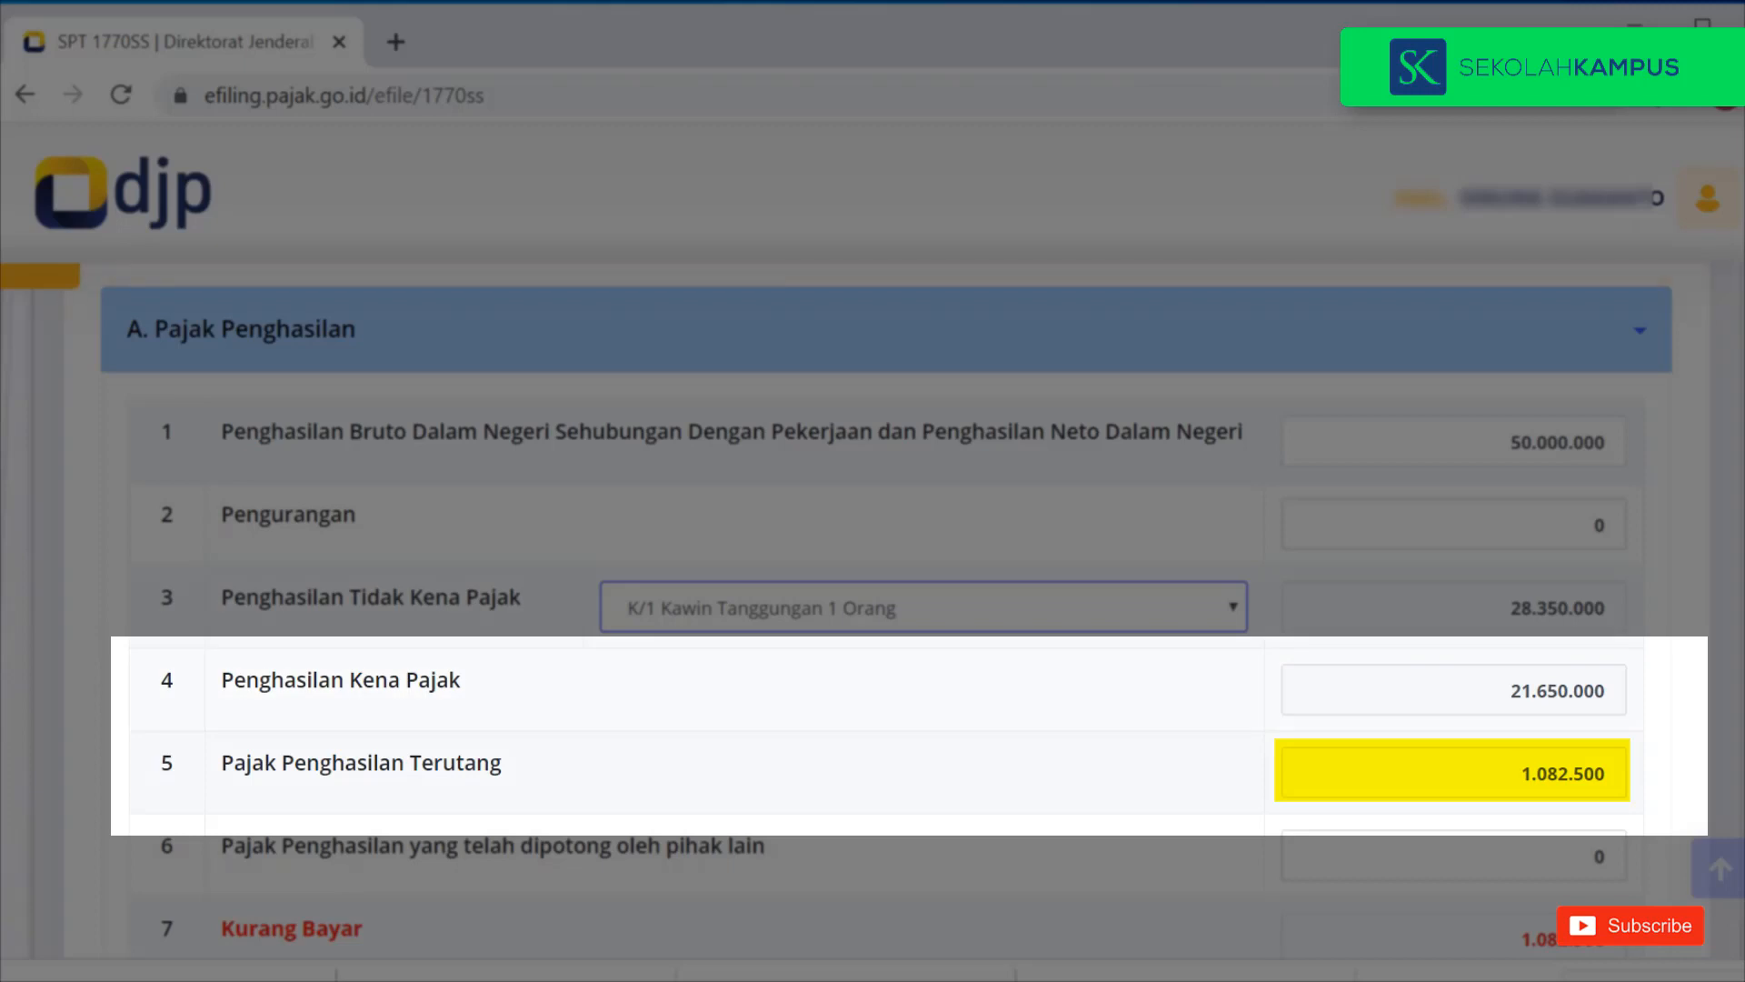
scroll(872, 591, down, 2)
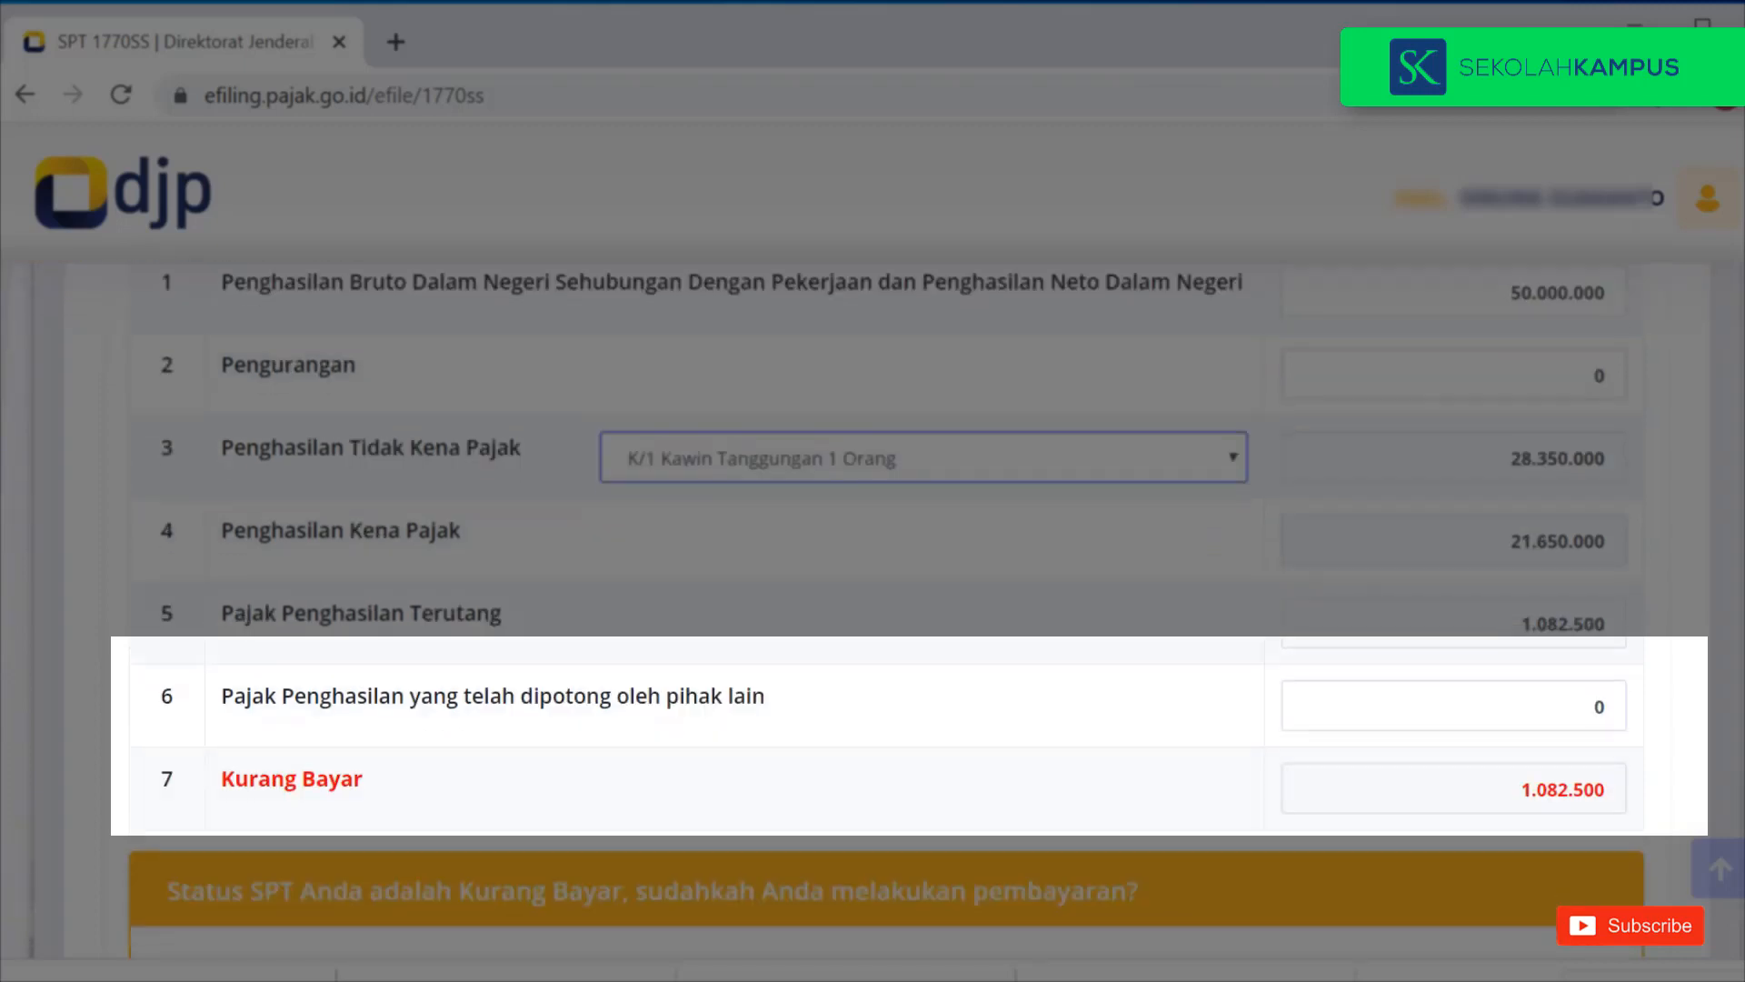
Enter 1.082.500 as Pajak Penghasilan yang telah dipotong oleh pihak lain in section A.
key(Tab)
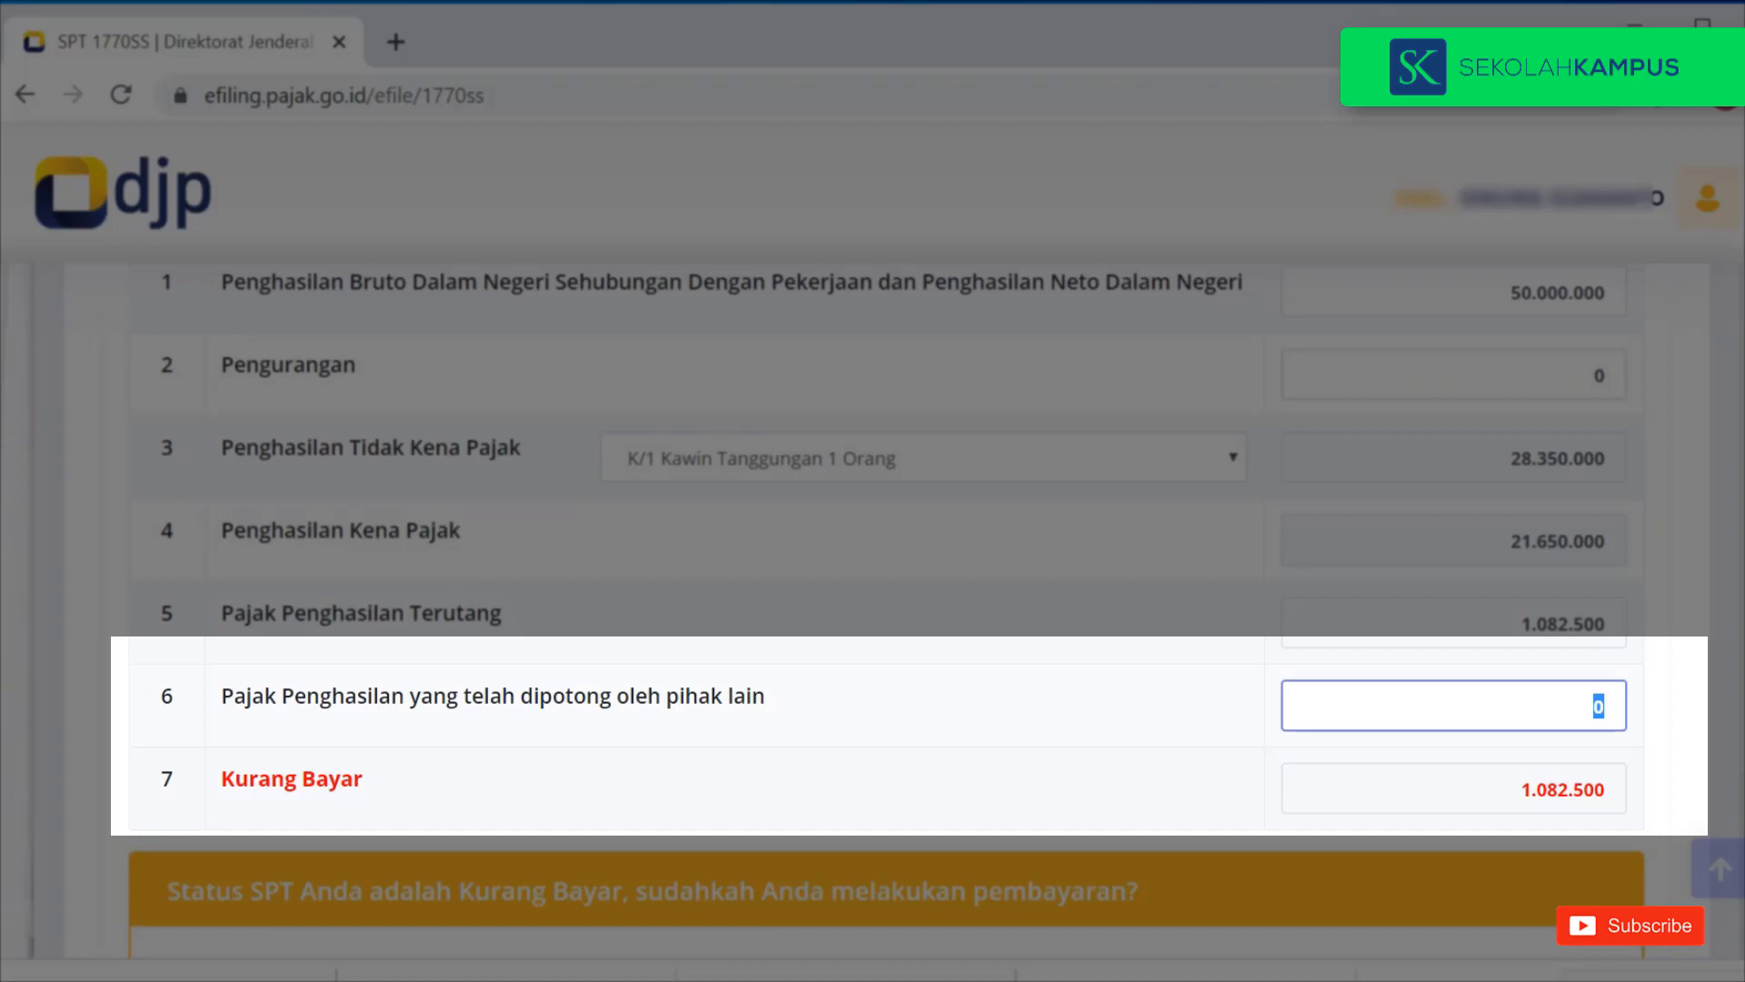
text(1.082.500)
click(1597, 375)
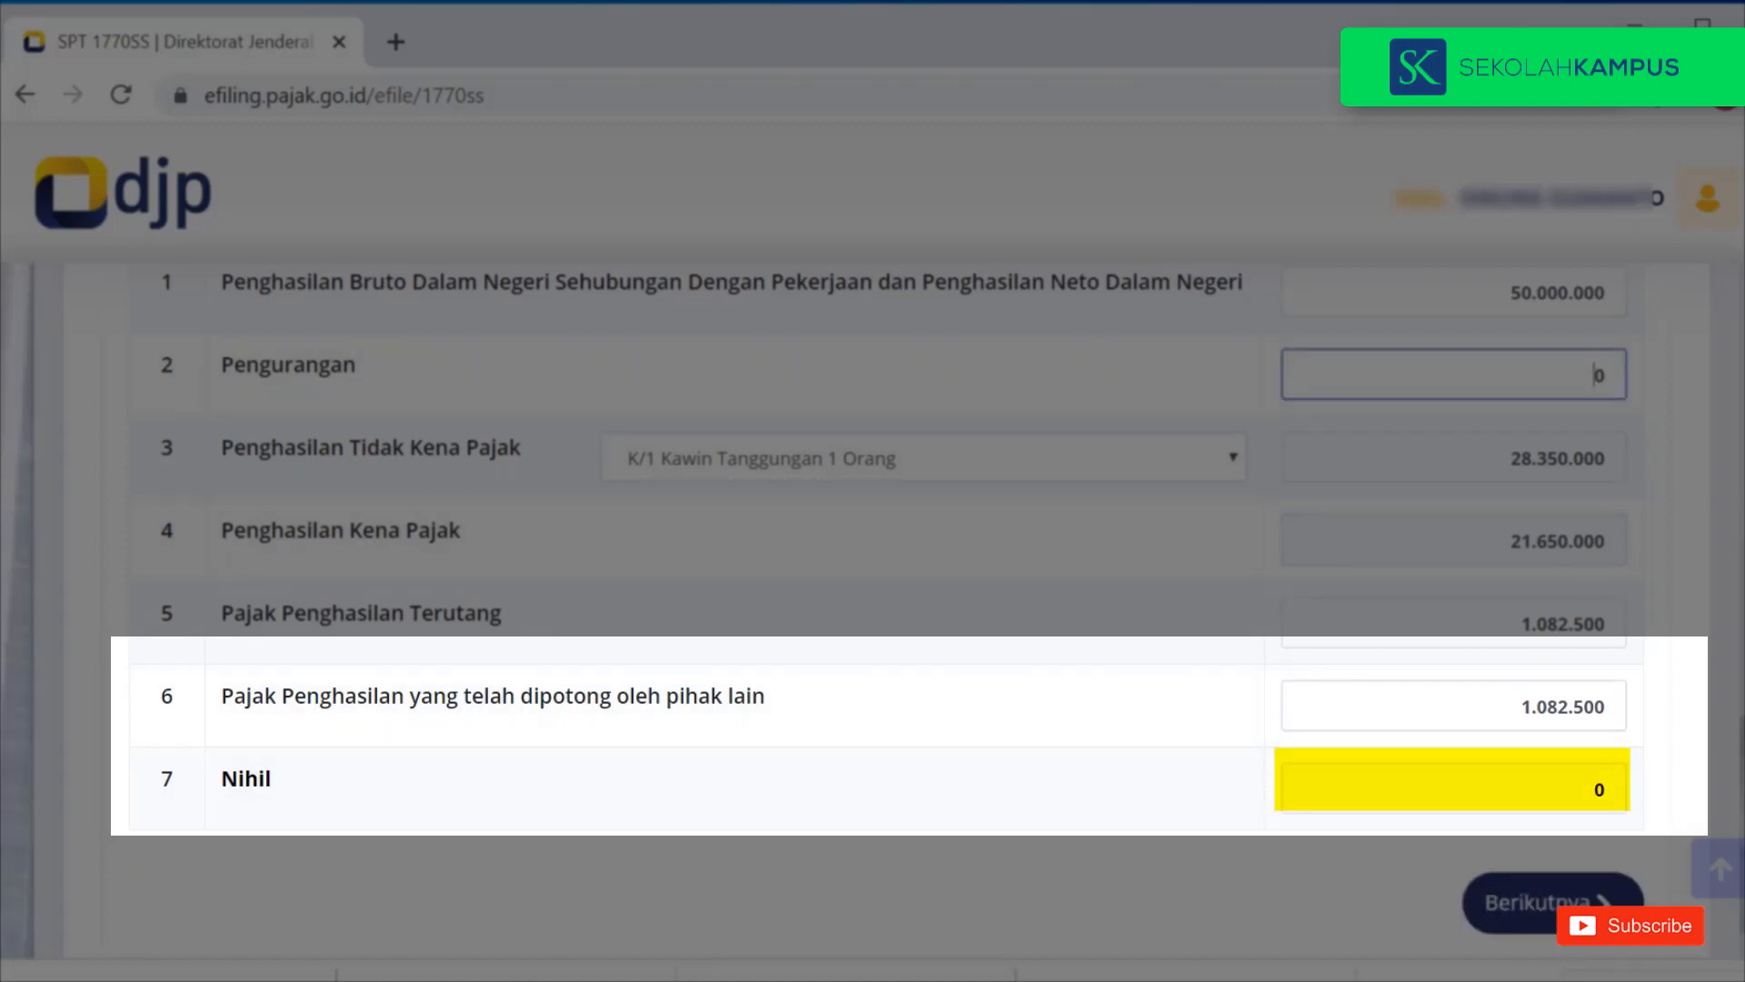
scroll(872, 609, up, 2)
scroll(873, 609, down, 2)
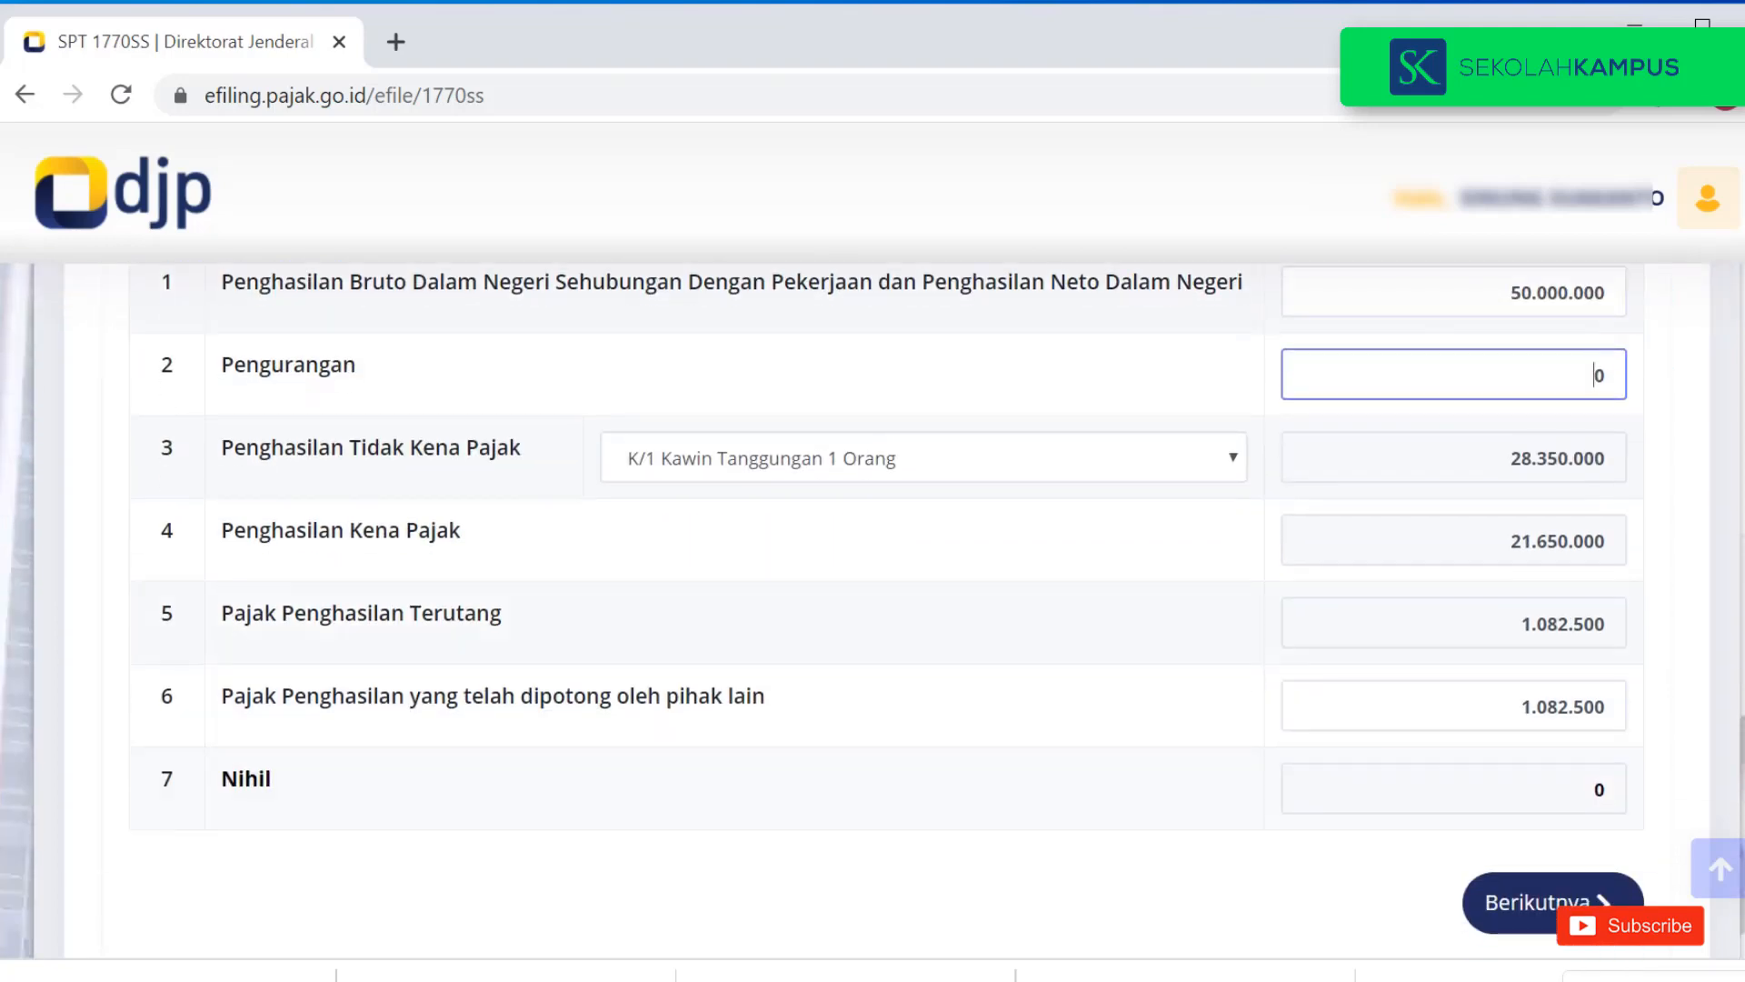
Try 0 as the tax withheld by other parties and start a new NTPN proof of payment, closing it without saving.
click(1562, 706)
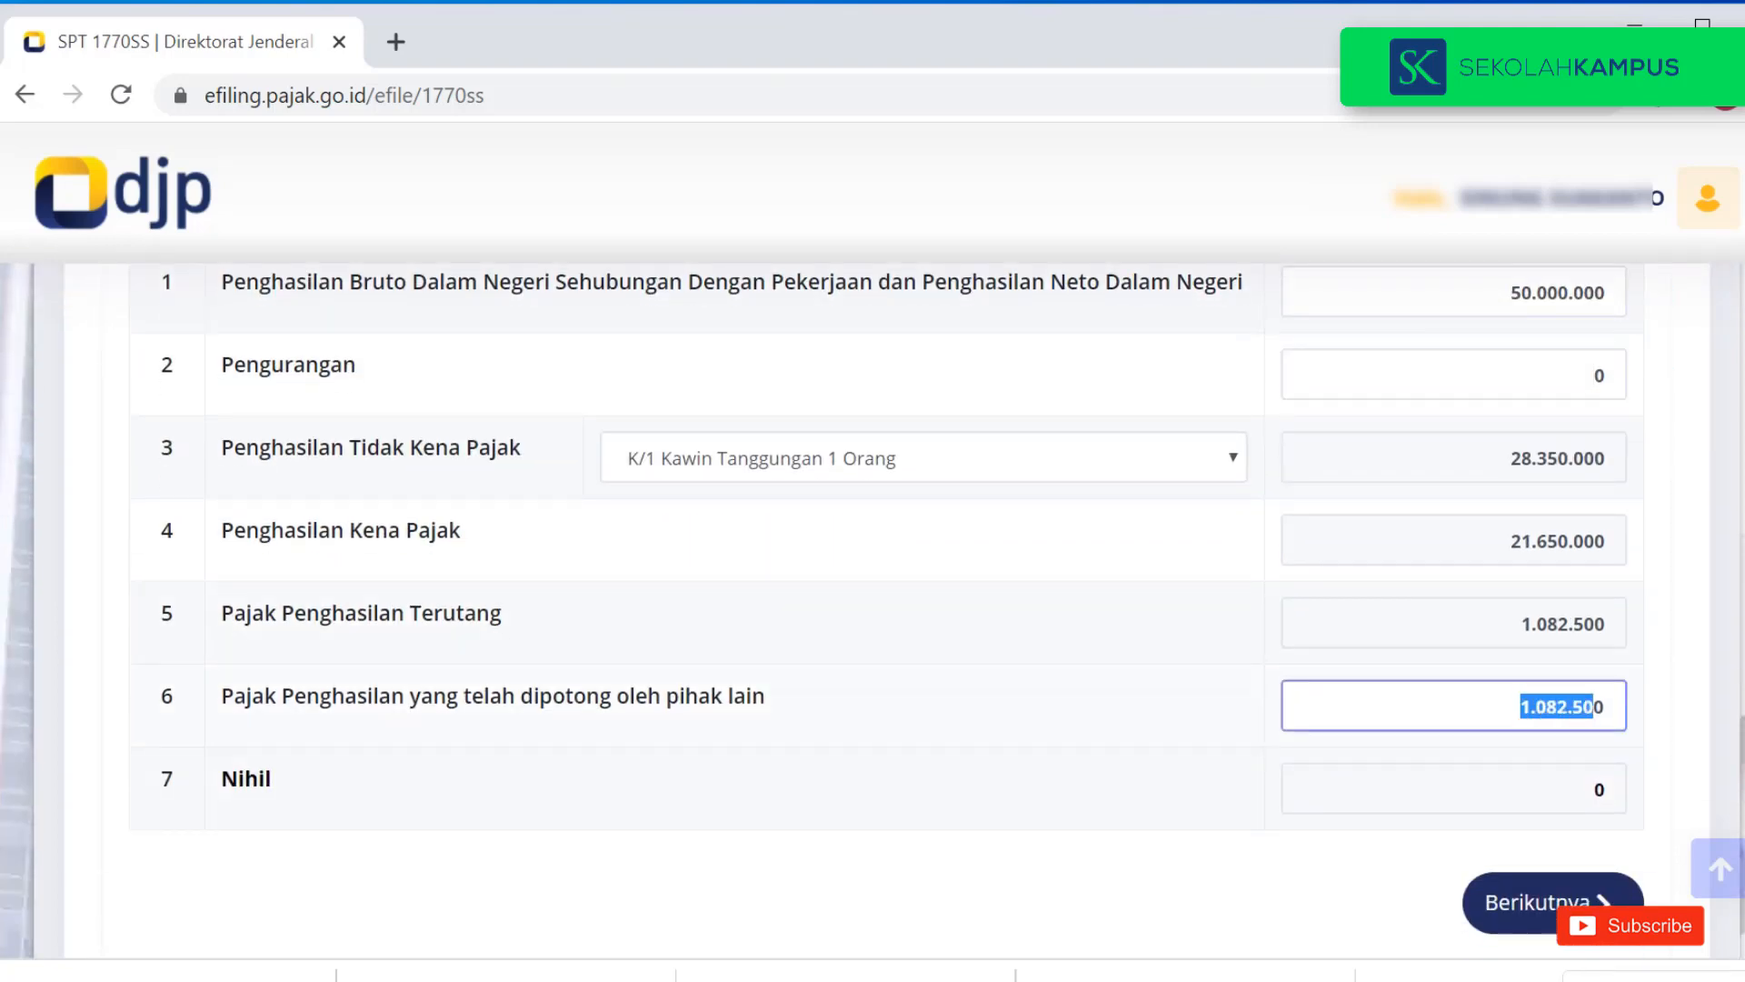
text(0)
scroll(873, 609, down, 3)
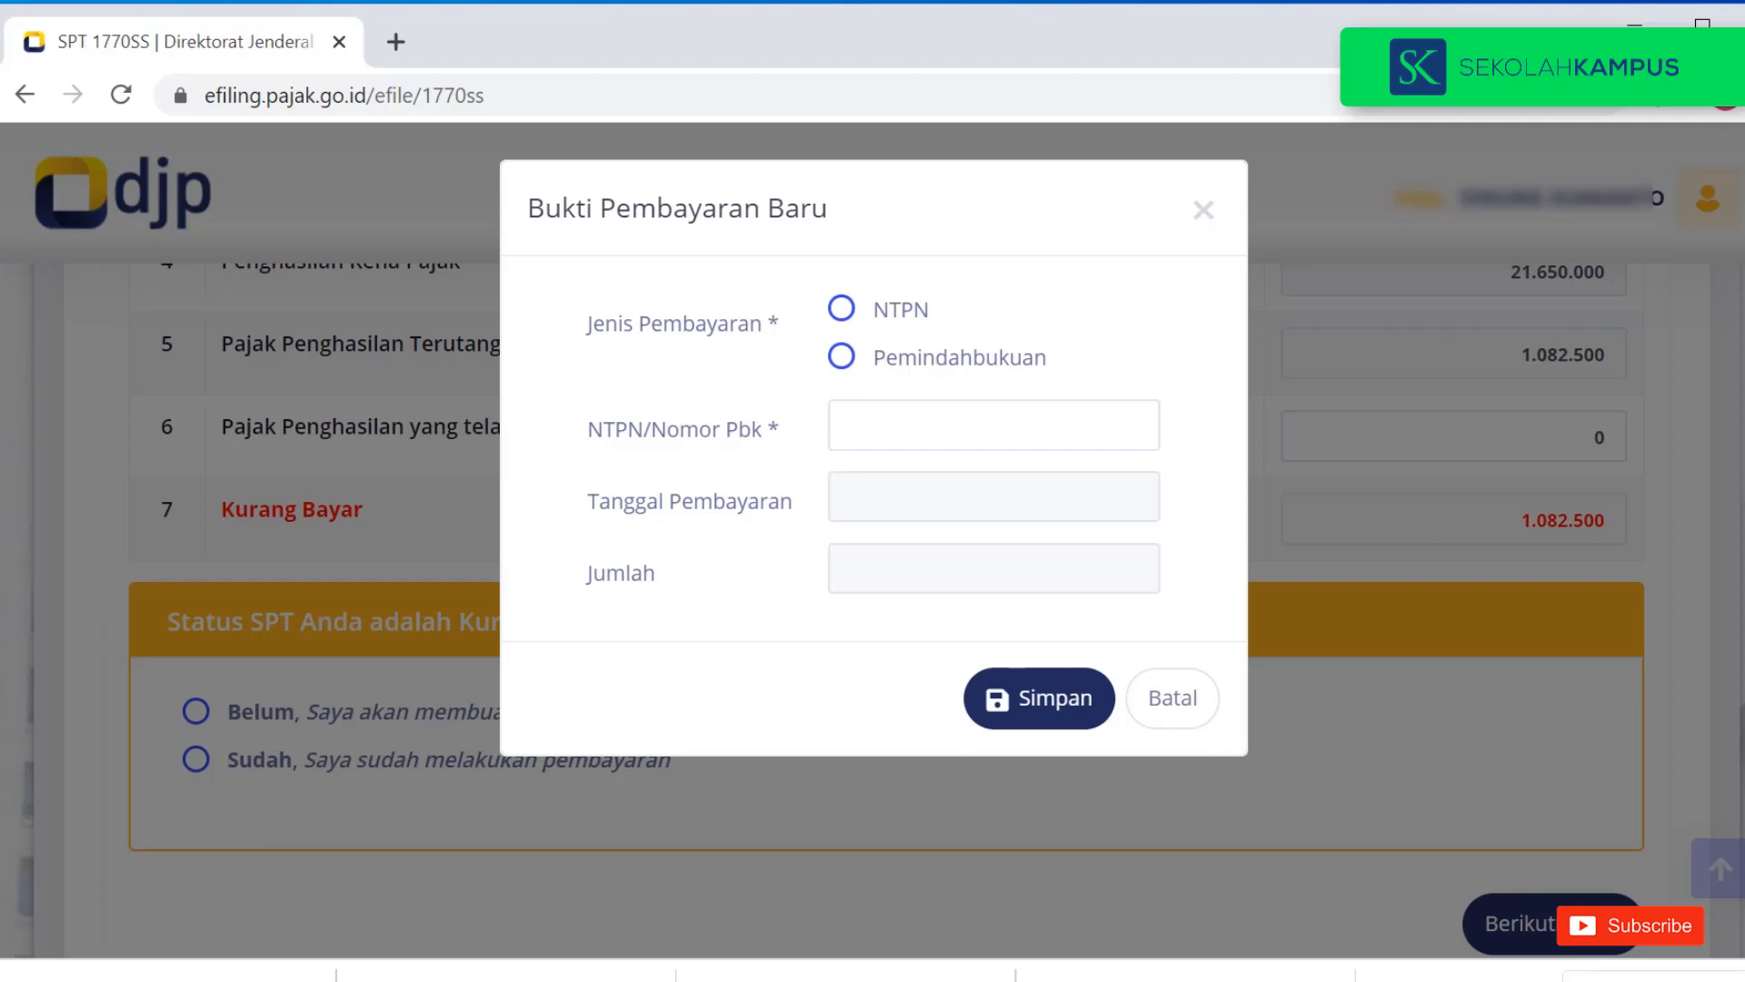
click(841, 308)
click(851, 424)
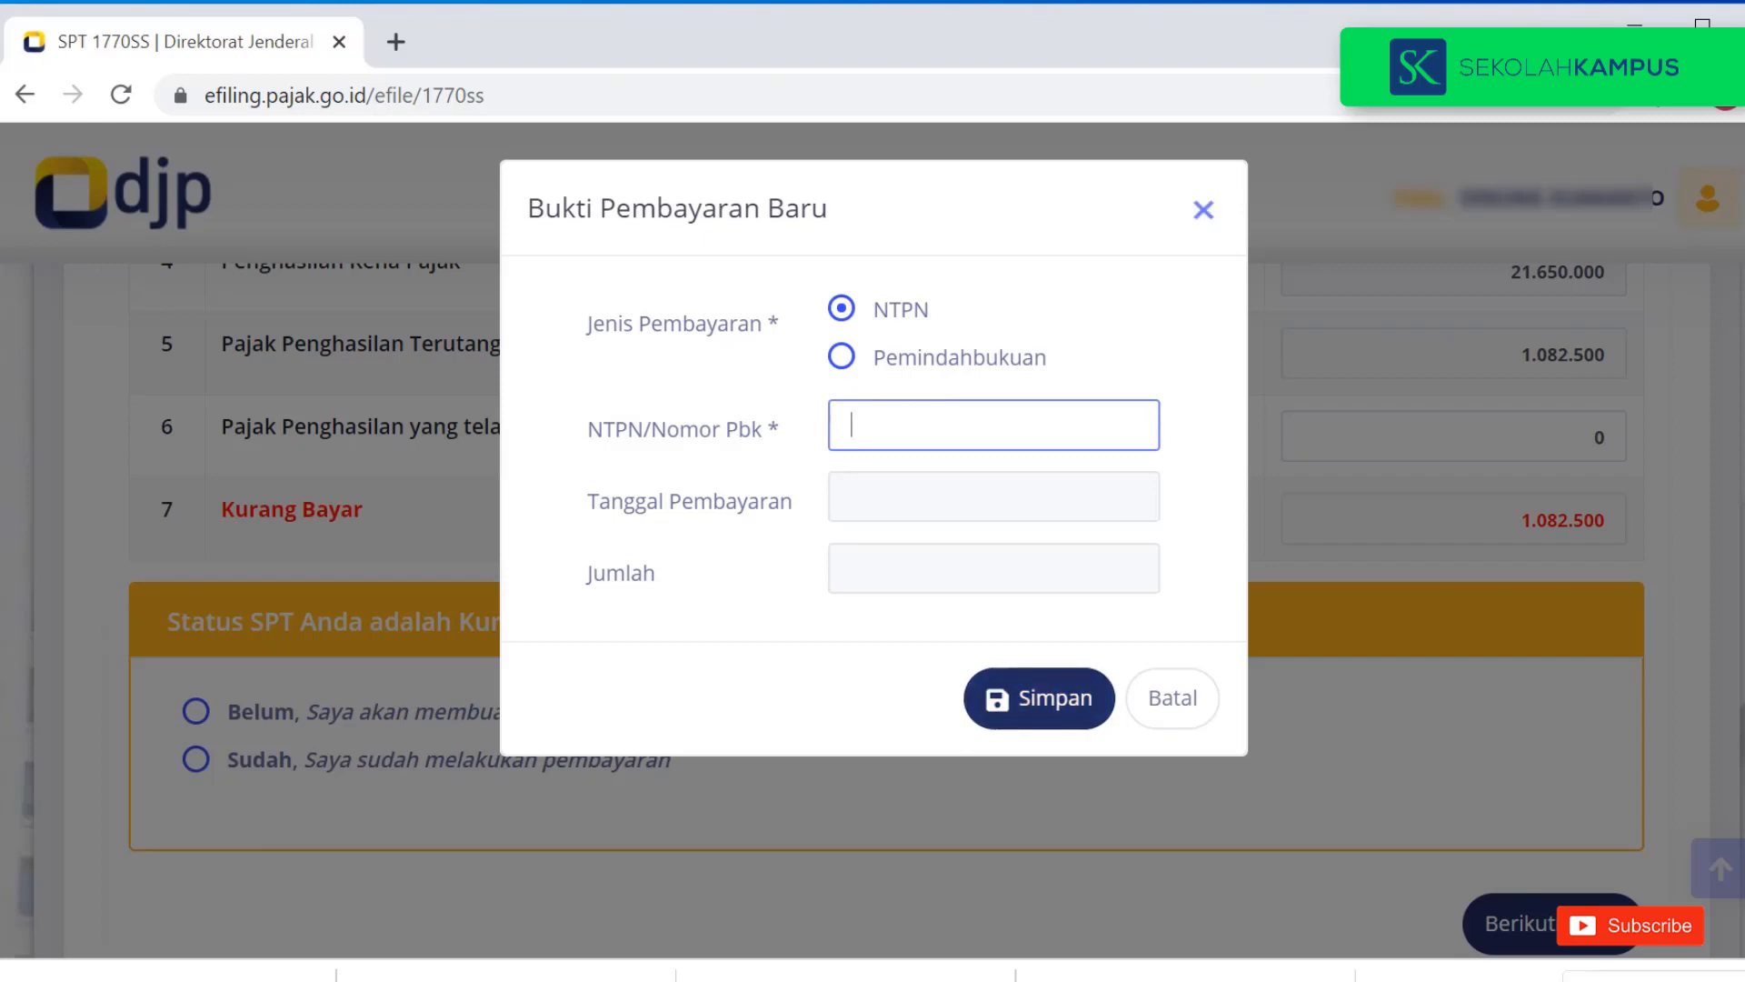
key(Escape)
scroll(873, 546, down, 2)
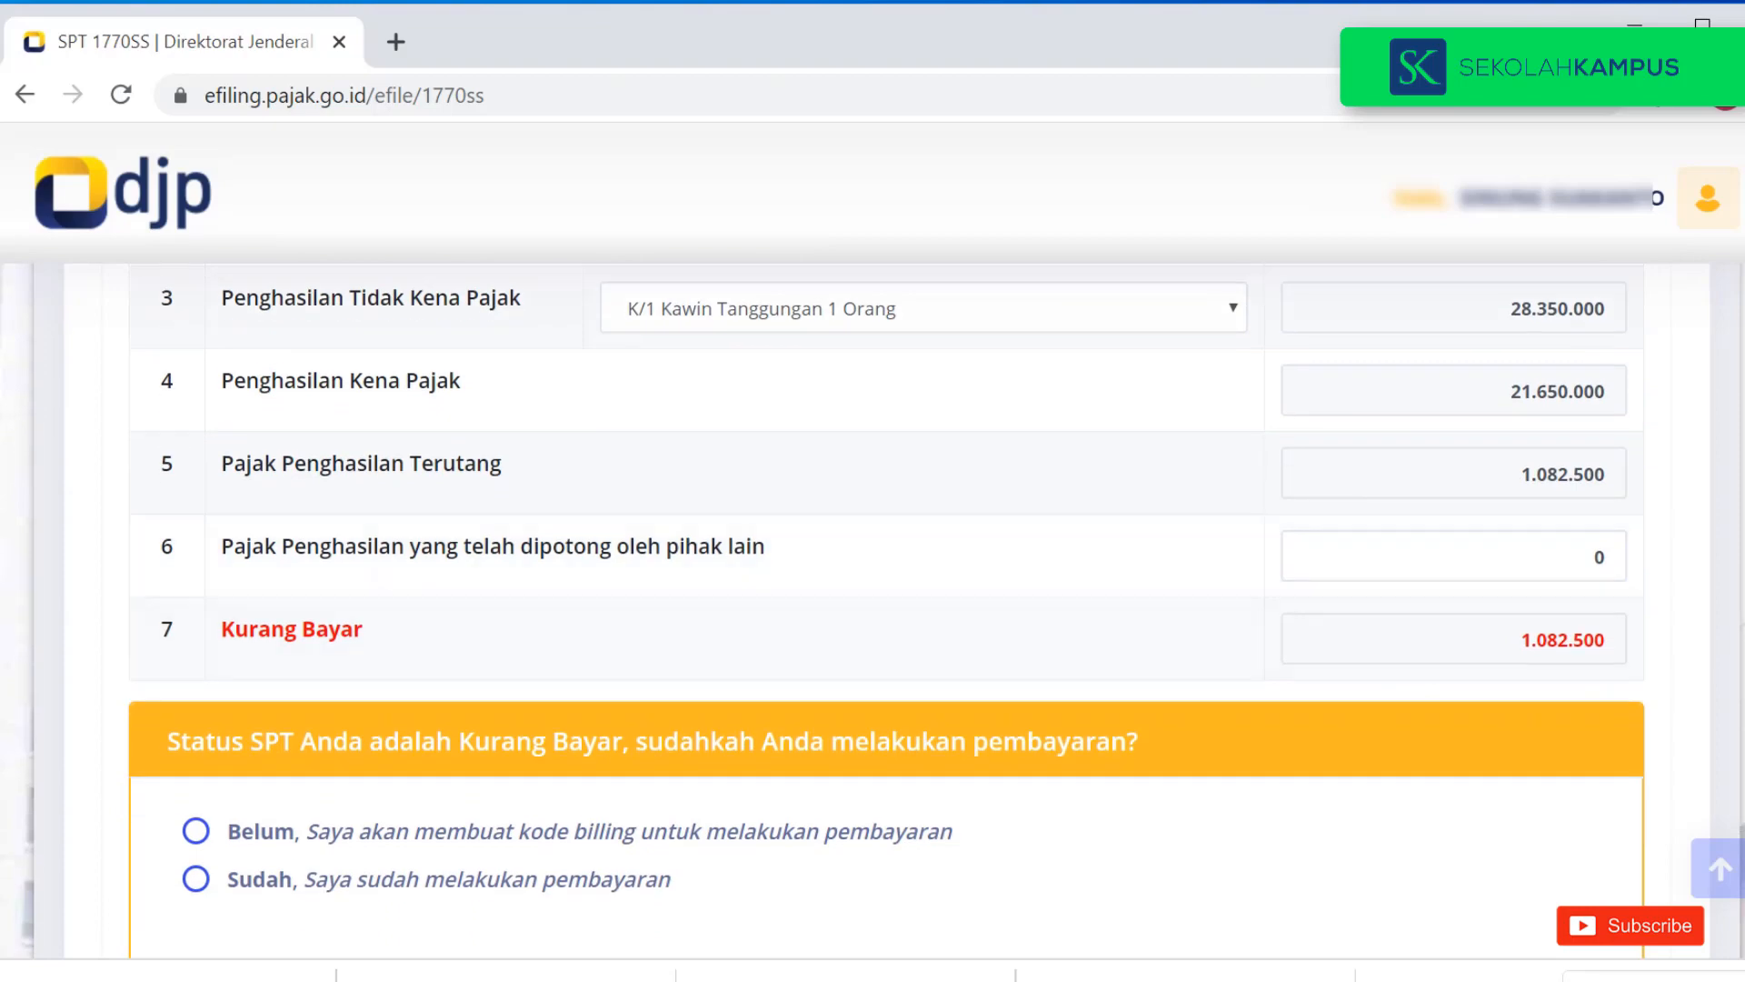
Set the income tax withheld by other parties back to 1.082.500.
click(1599, 557)
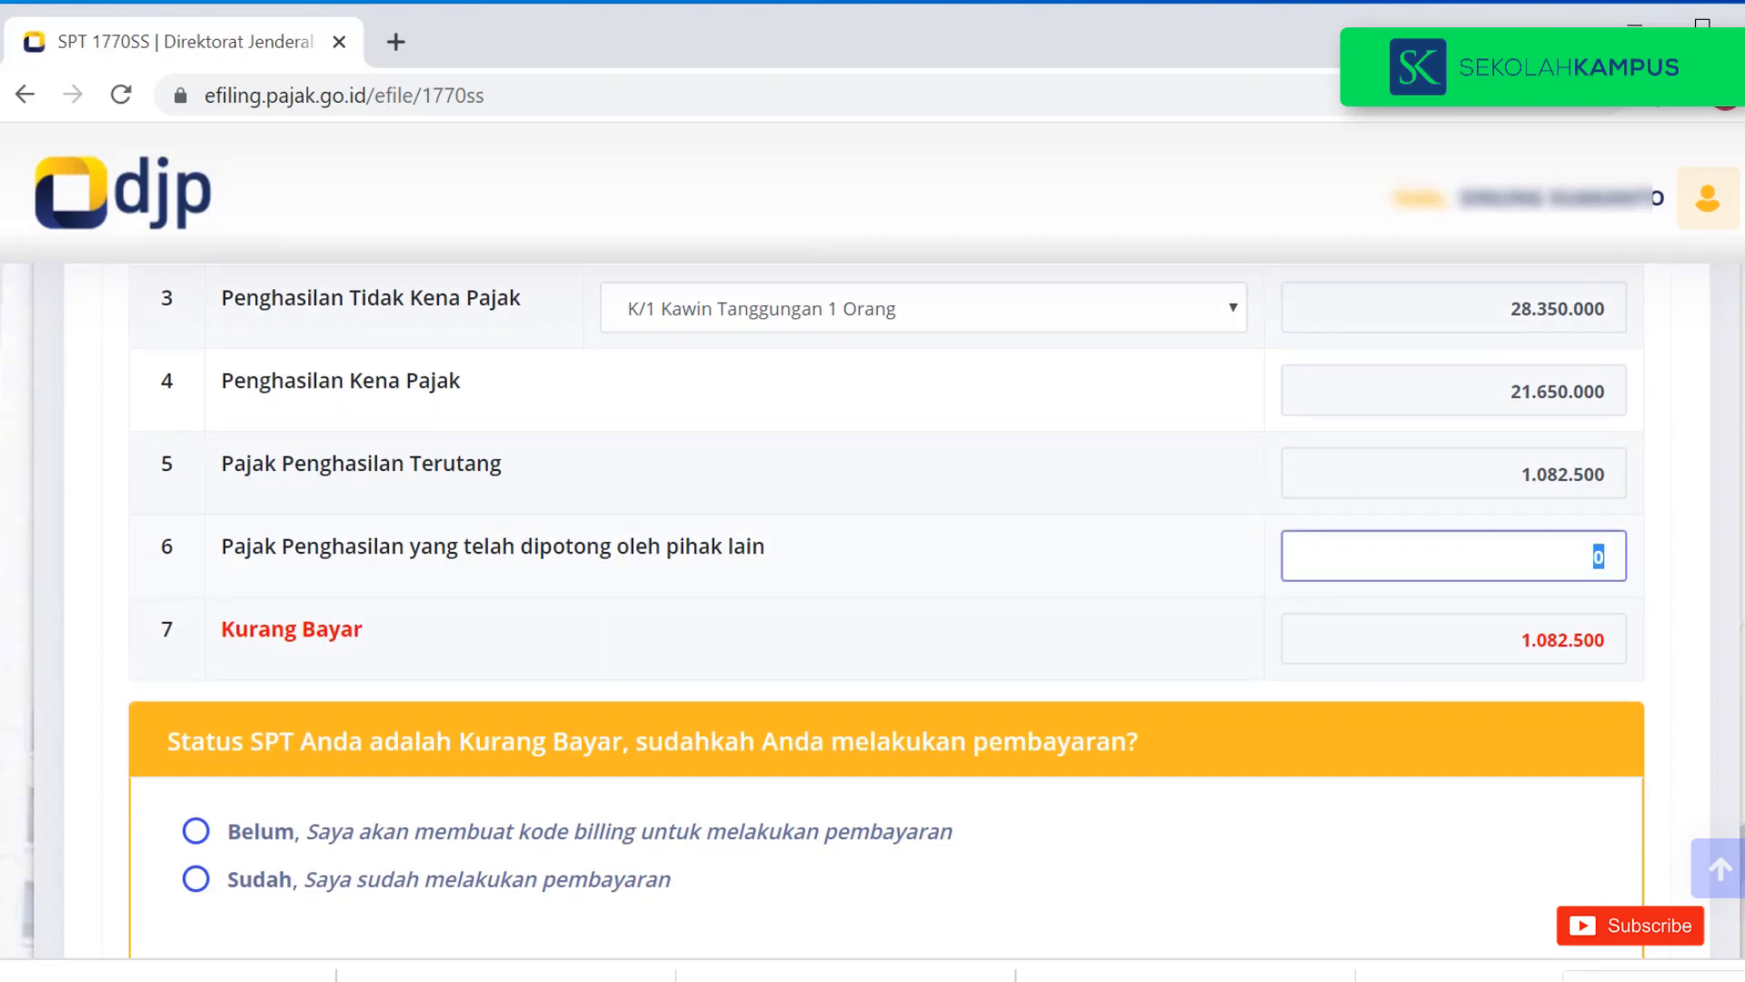
text(1.082.500)
key(Tab)
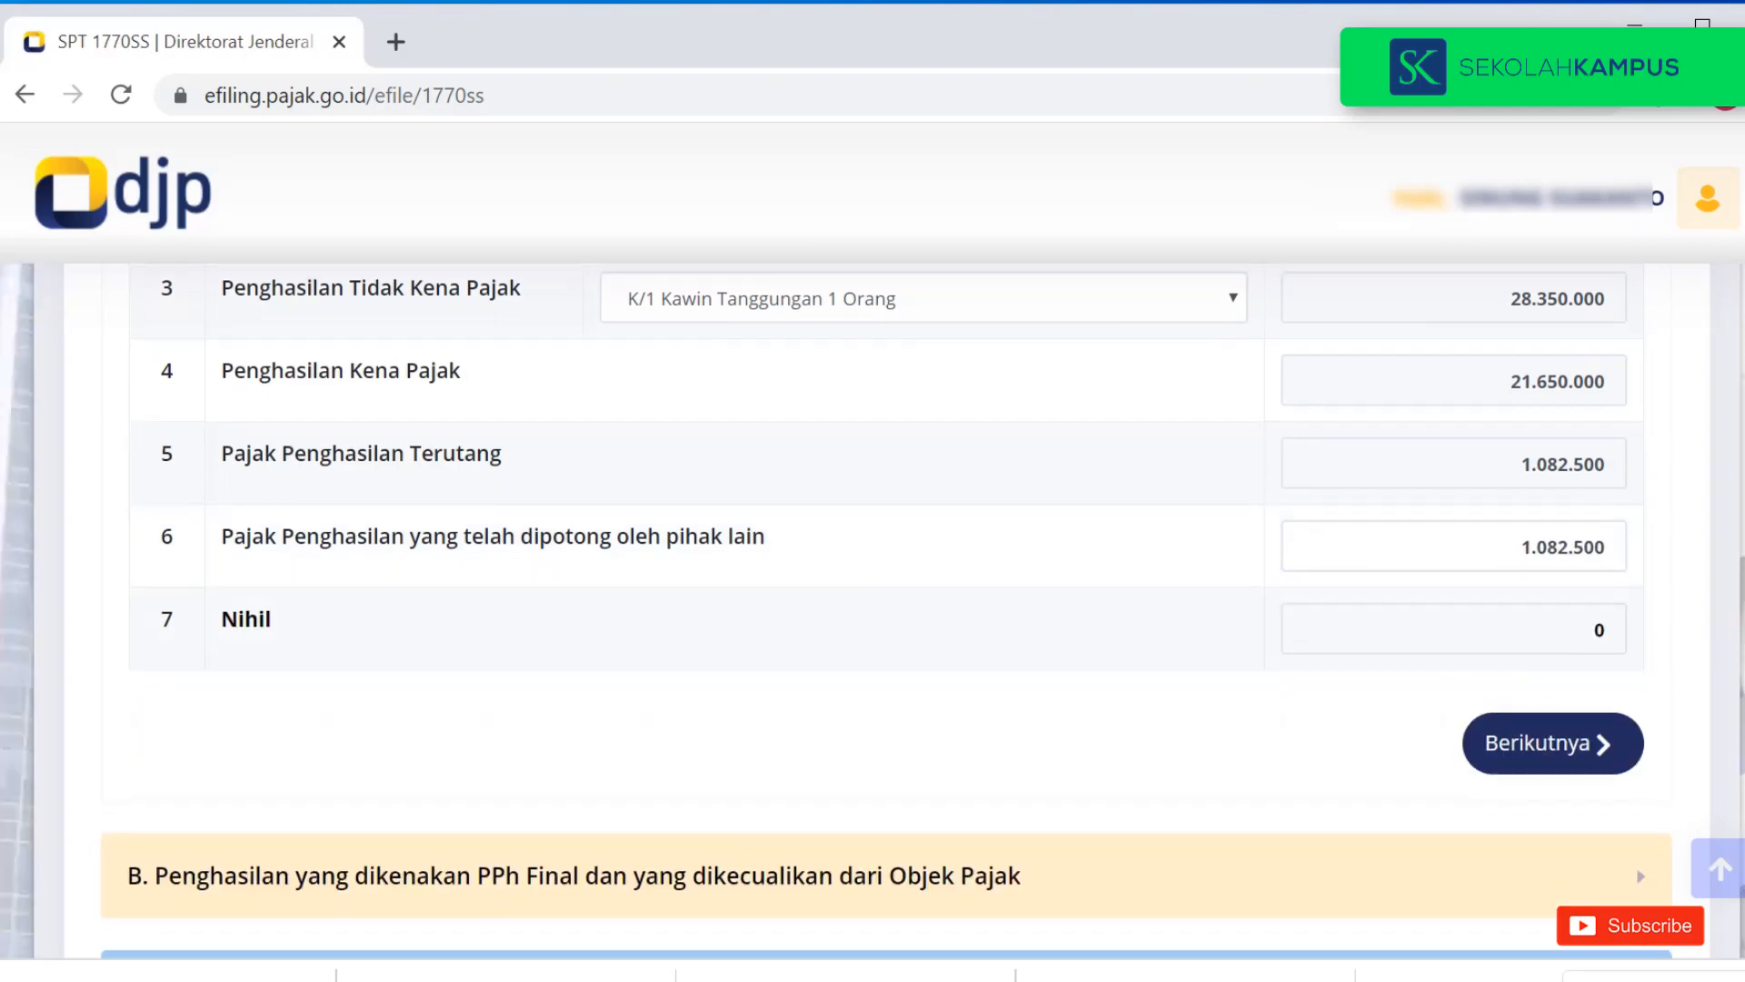
Open section B on final-taxed and exempt income and review its three amounts, leaving them at 0.
scroll(873, 615, down, 3)
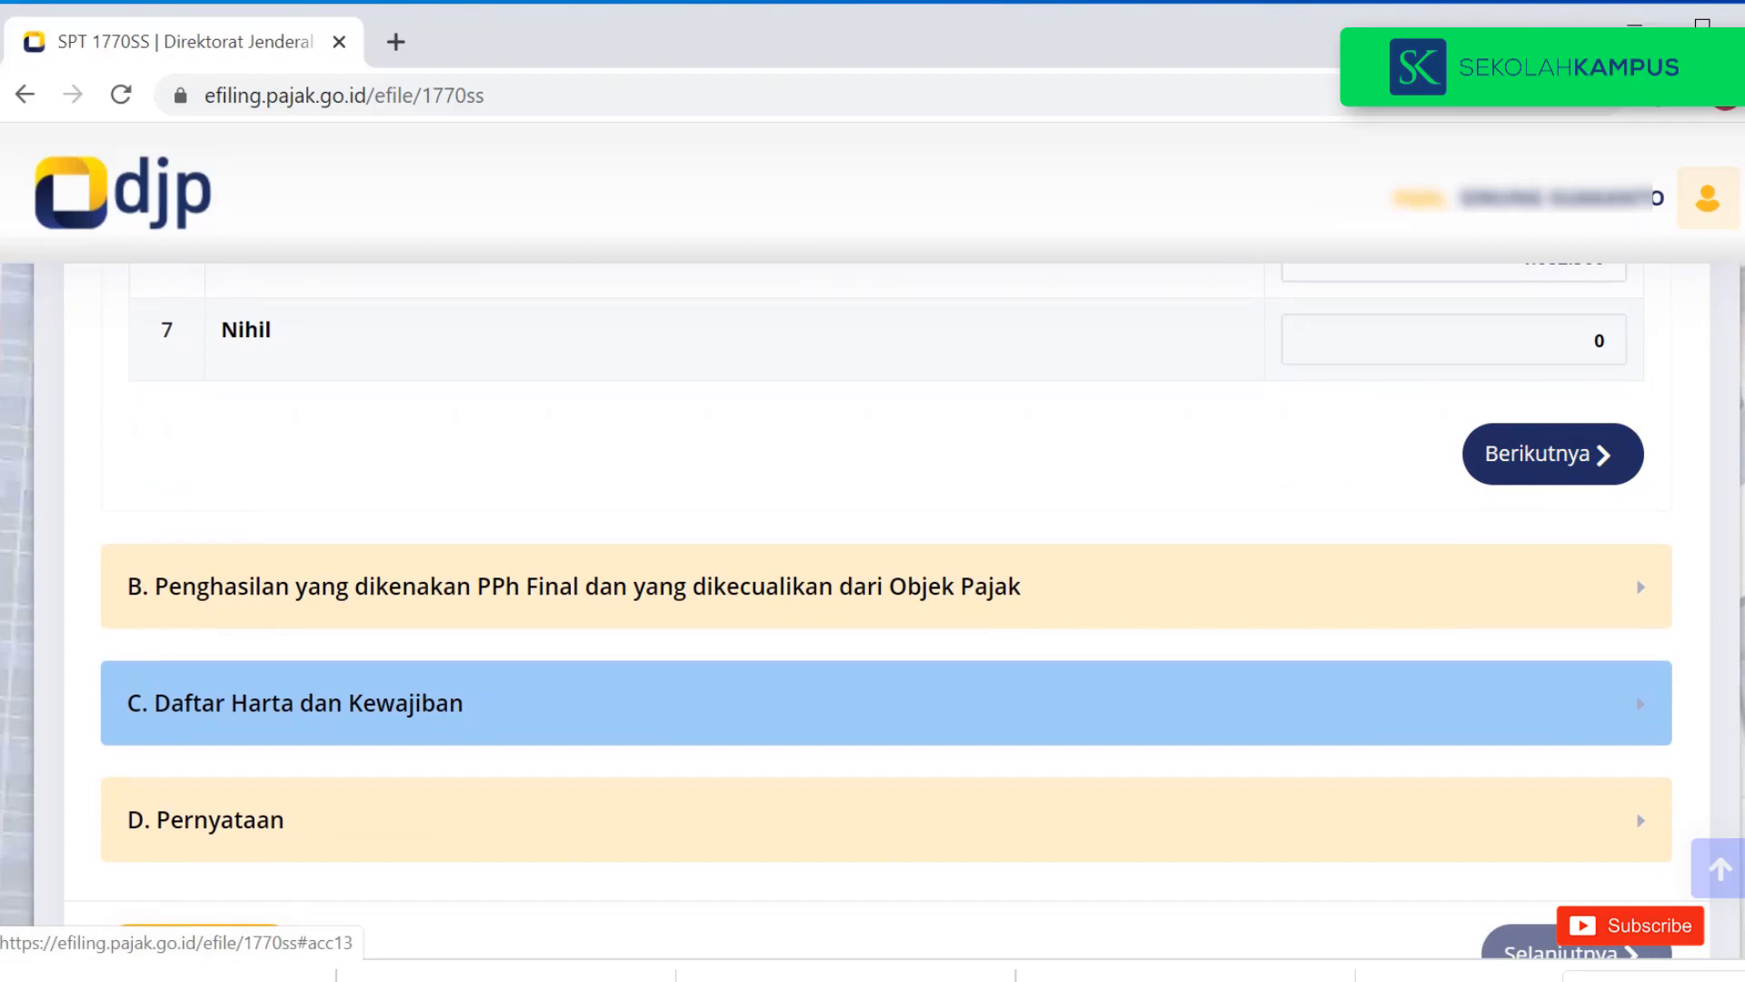
scroll(872, 608, up, 6)
scroll(873, 609, down, 5)
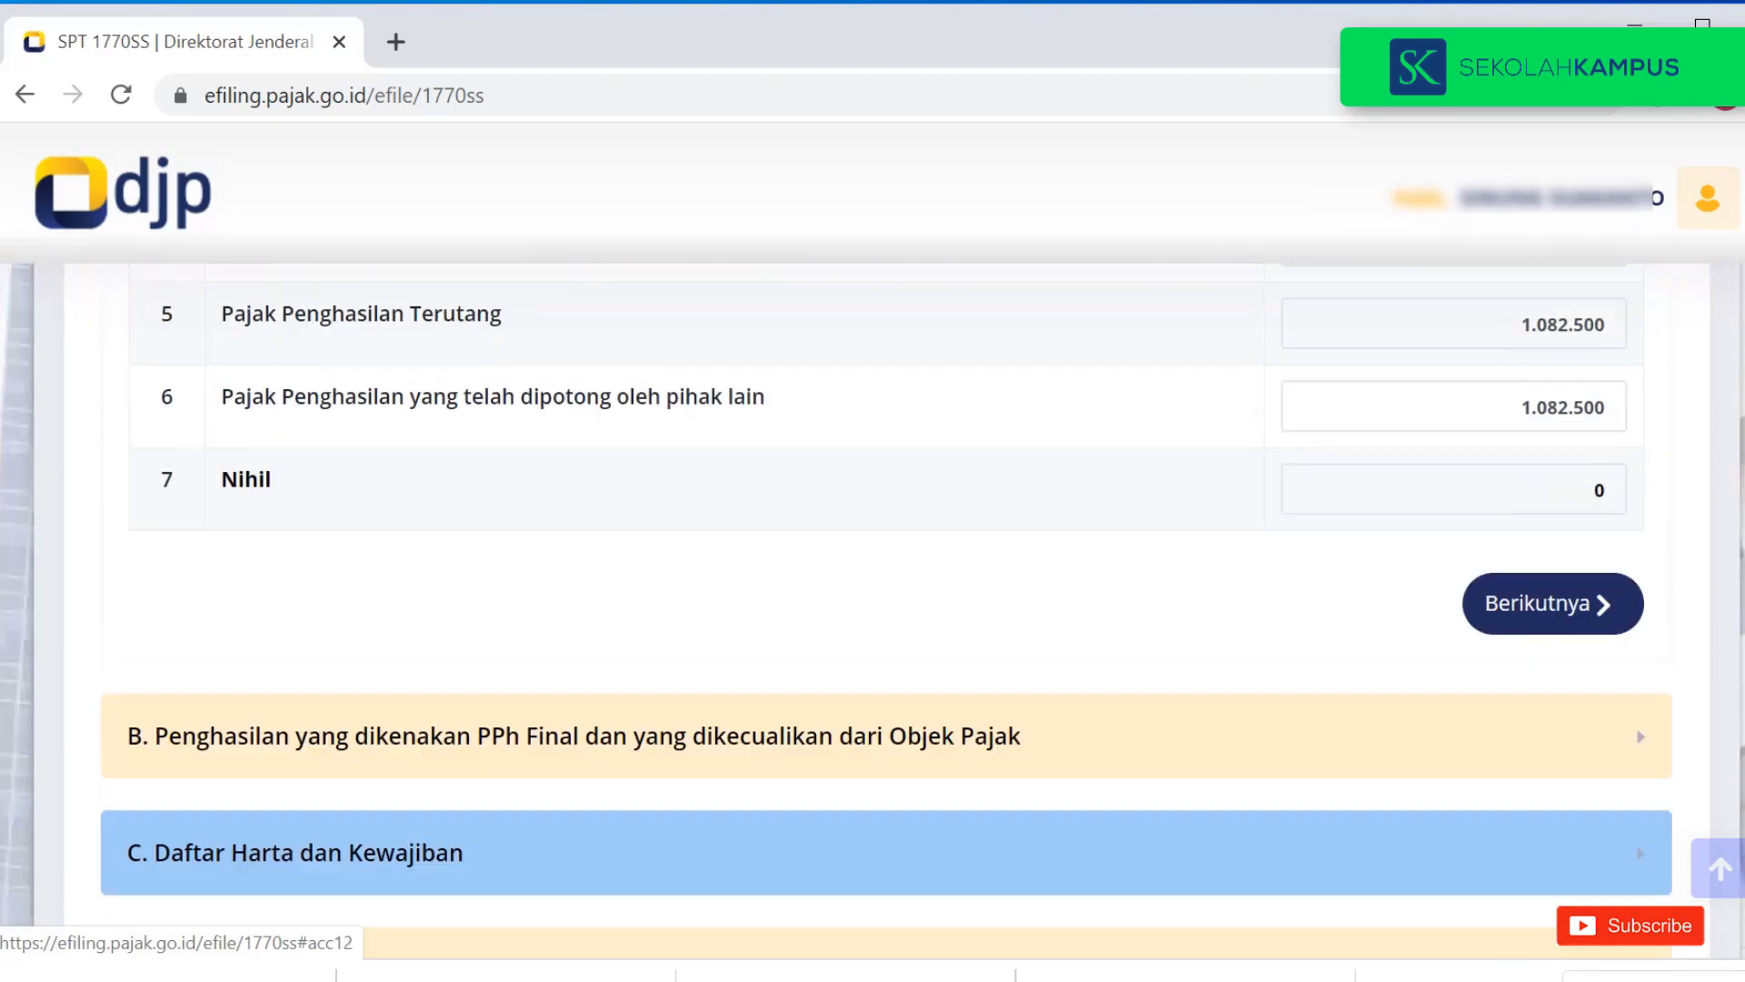
click(873, 735)
scroll(873, 609, up, 5)
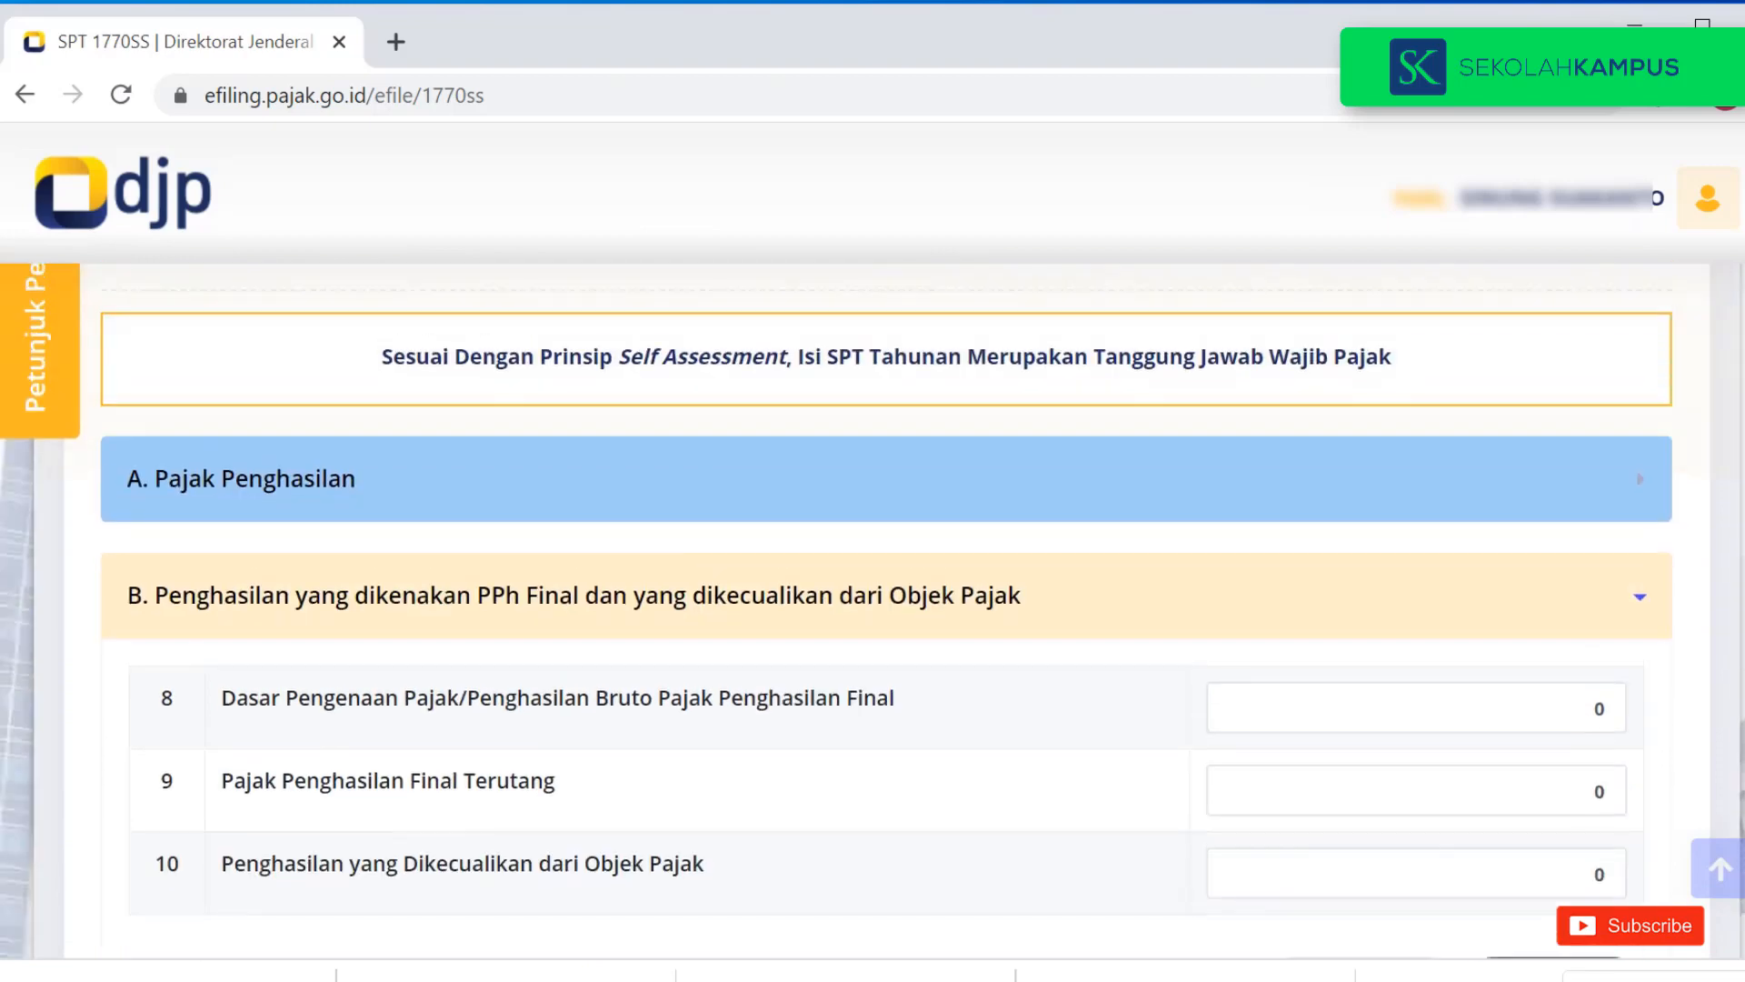
scroll(872, 609, down, 2)
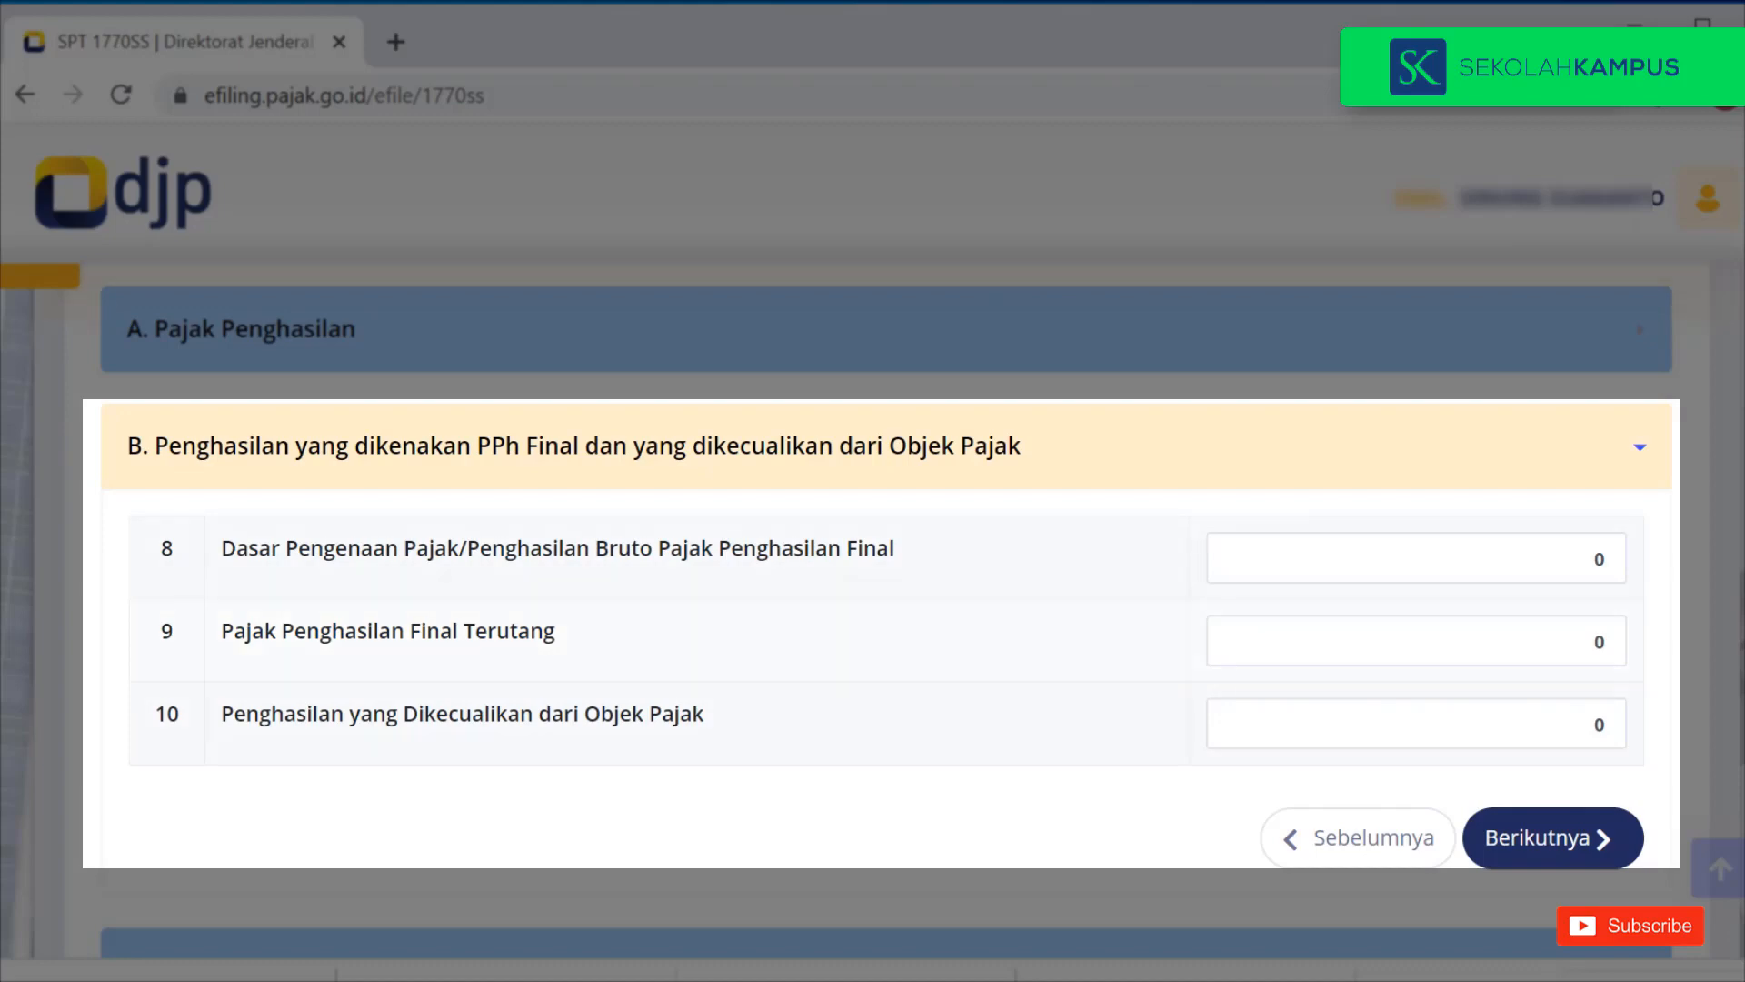
In section C, Daftar Harta dan Kewajiban, enter 20.000.000 as total assets and 18.000.000 as total liabilities at year end.
scroll(872, 600, down, 3)
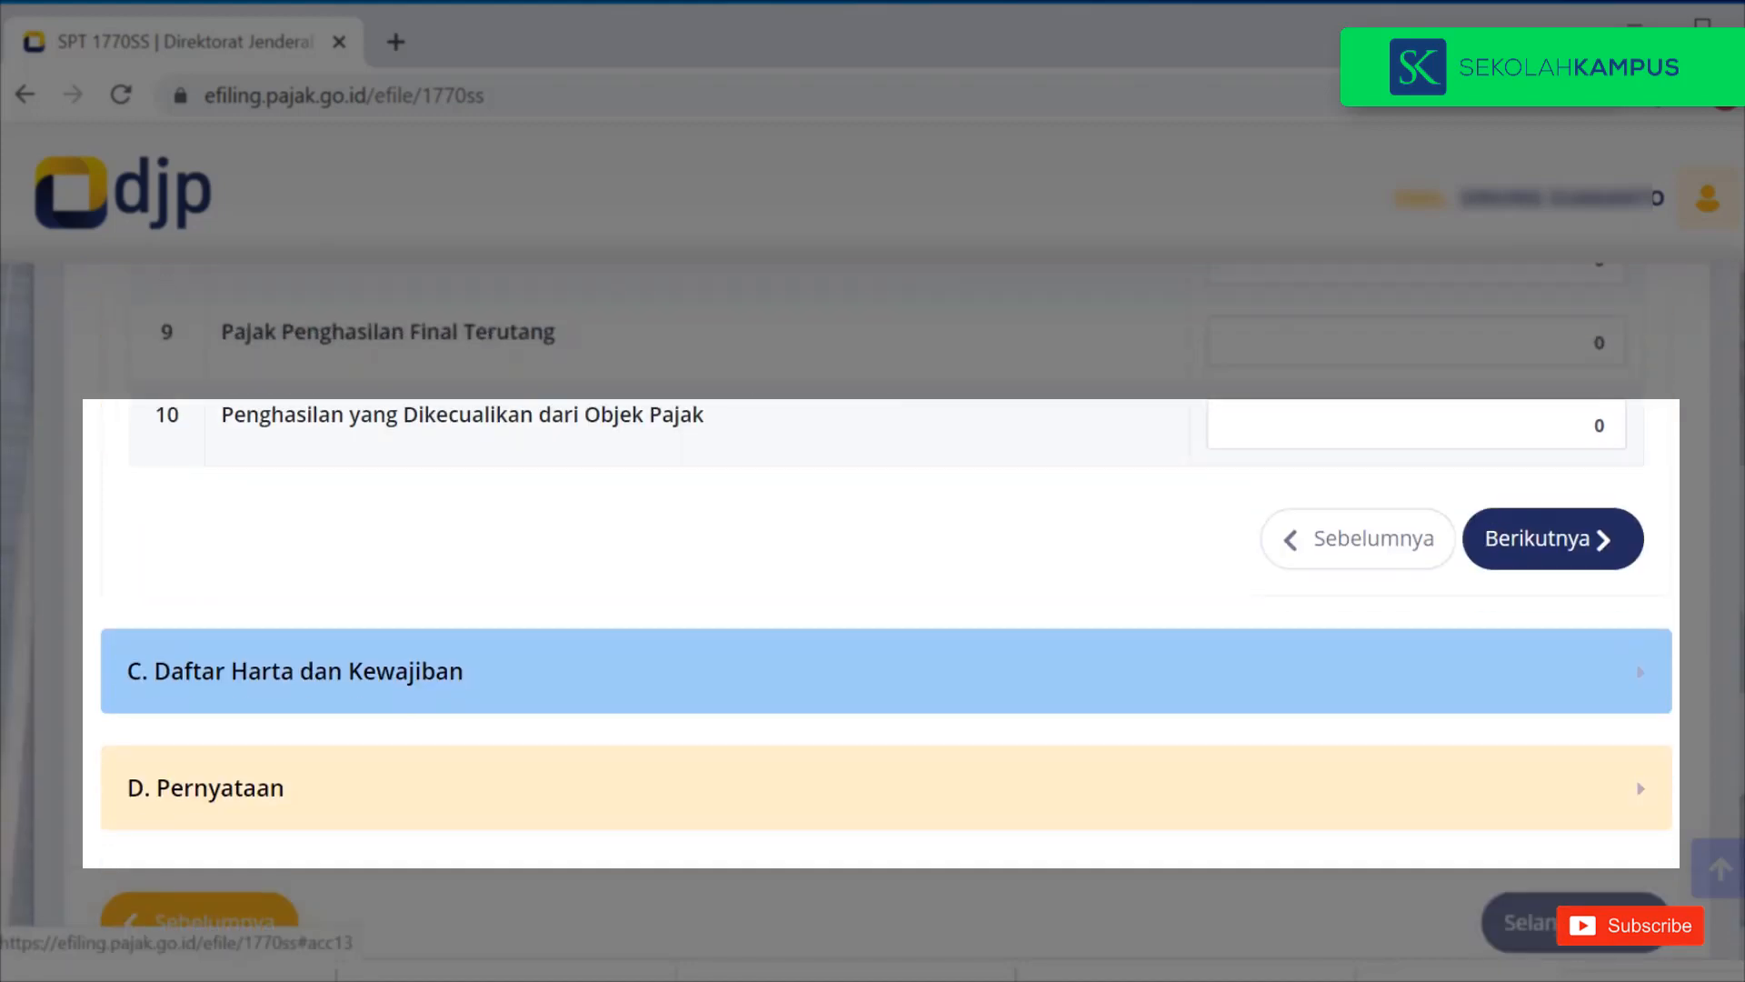
scroll(873, 609, up, 1)
scroll(873, 609, down, 3)
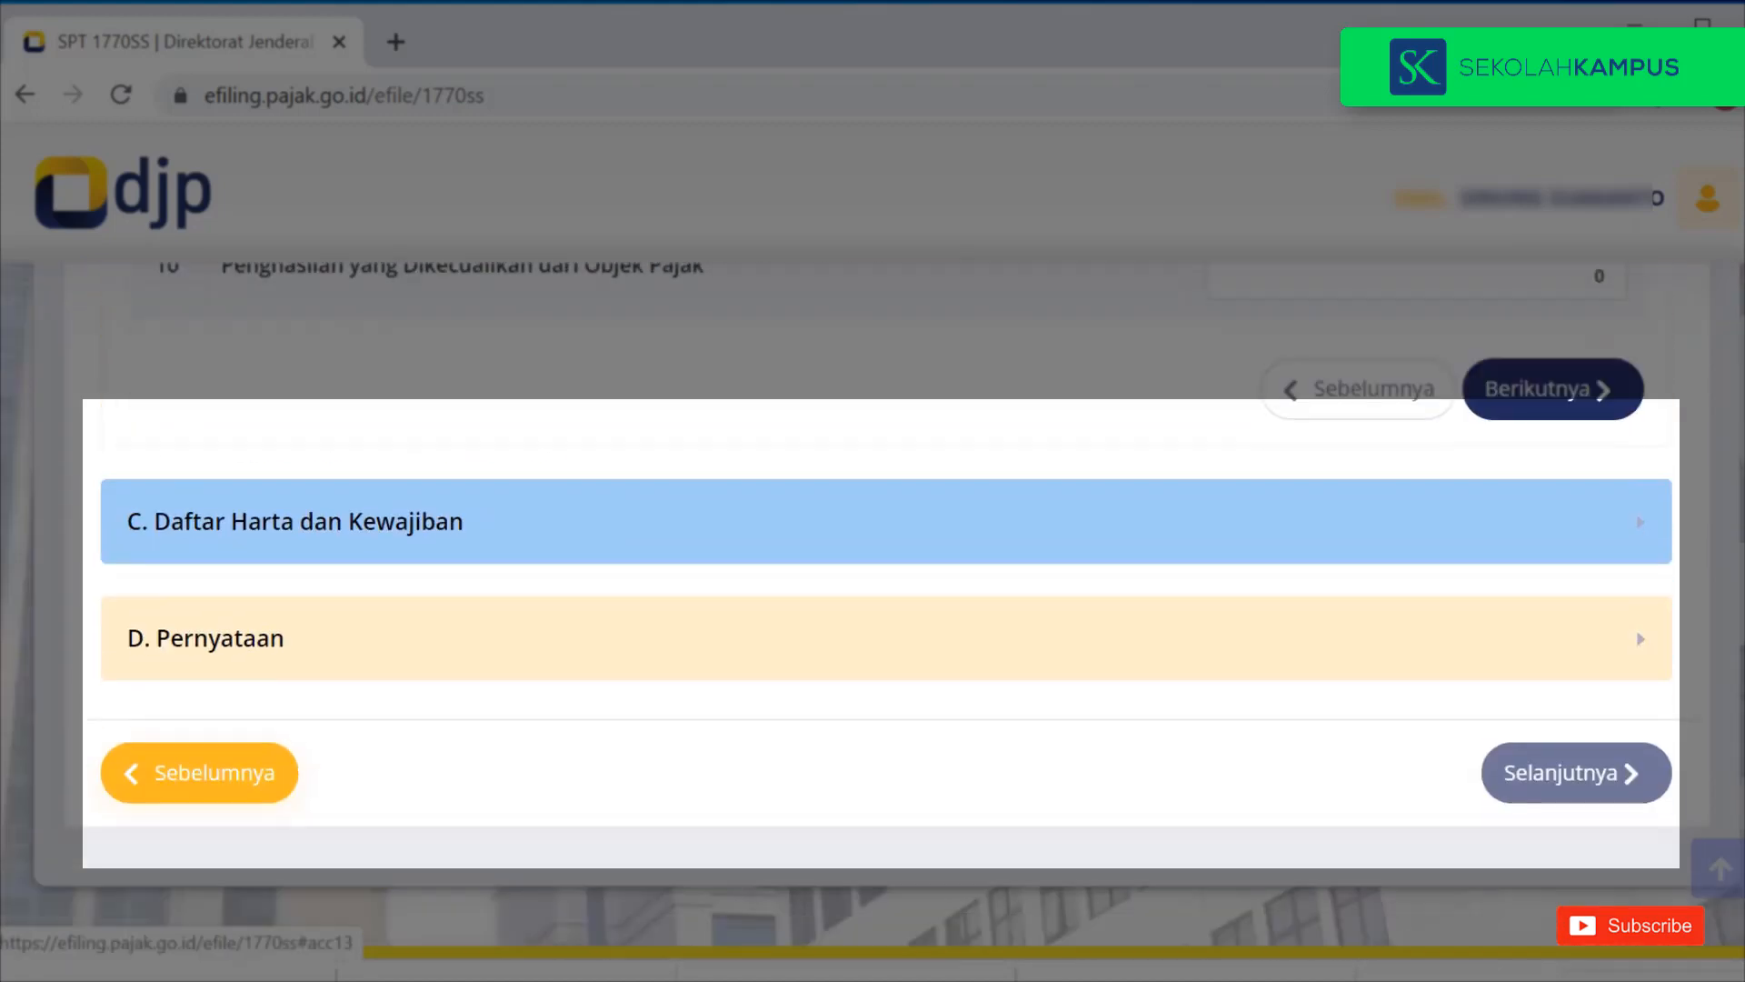
click(872, 541)
scroll(873, 546, up, 2)
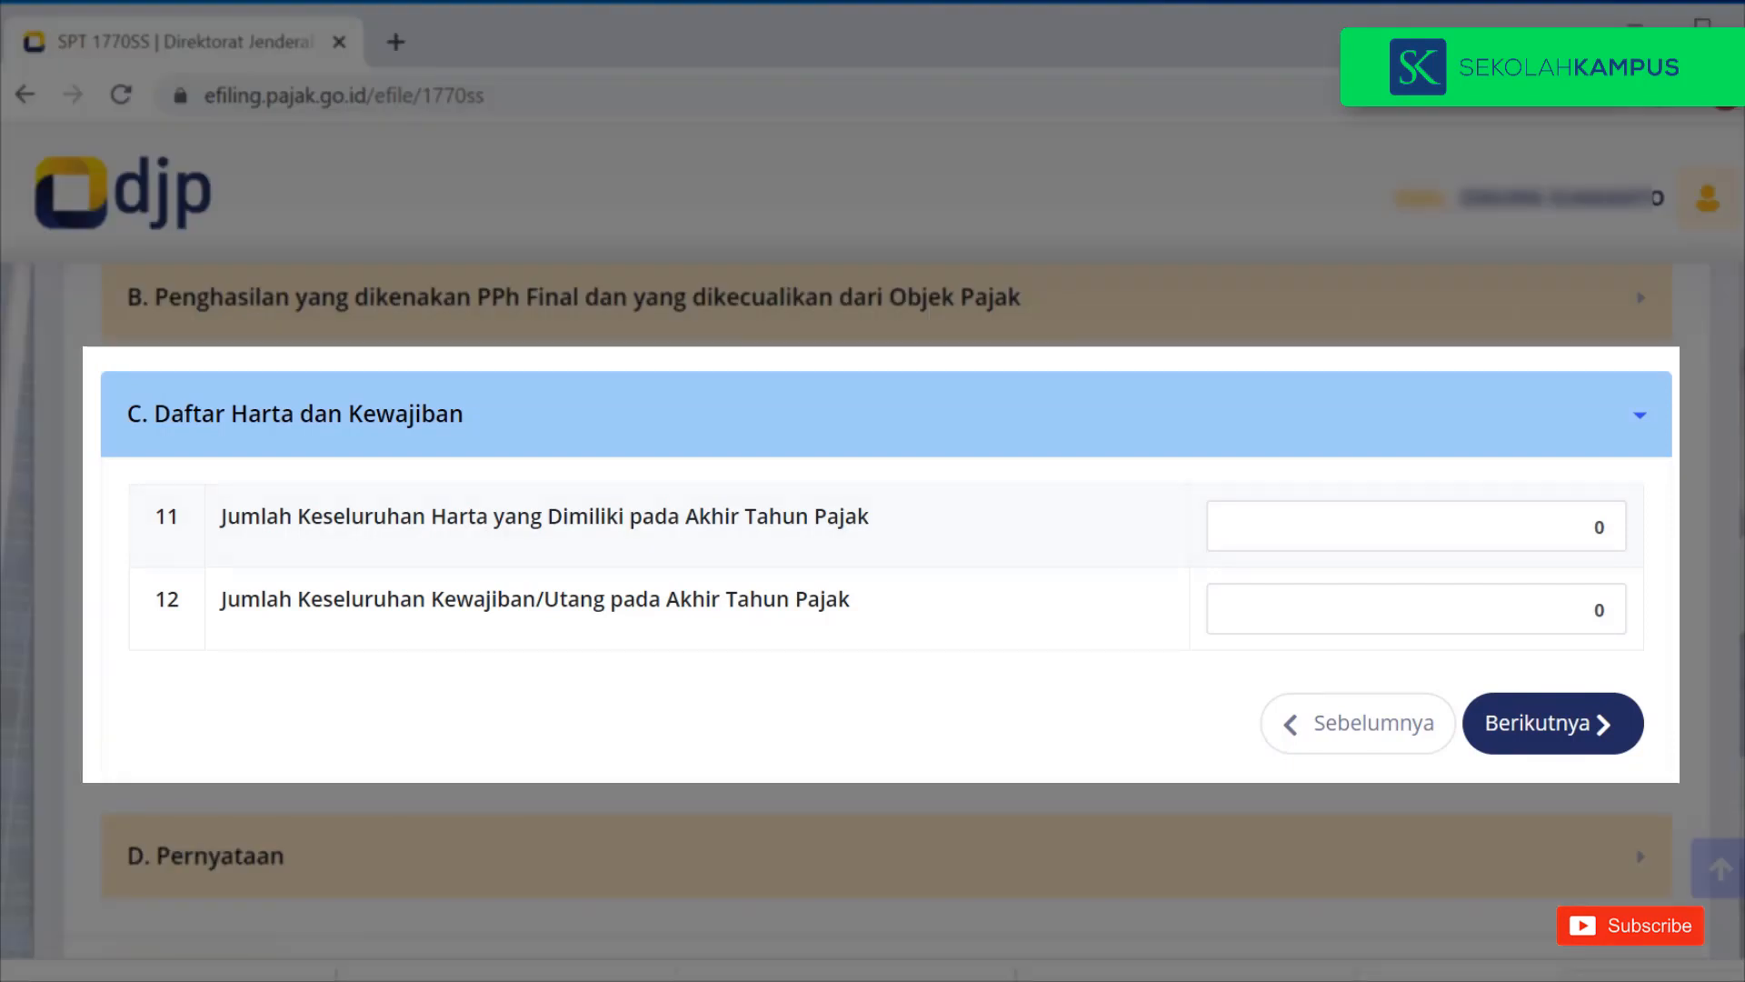
click(1598, 527)
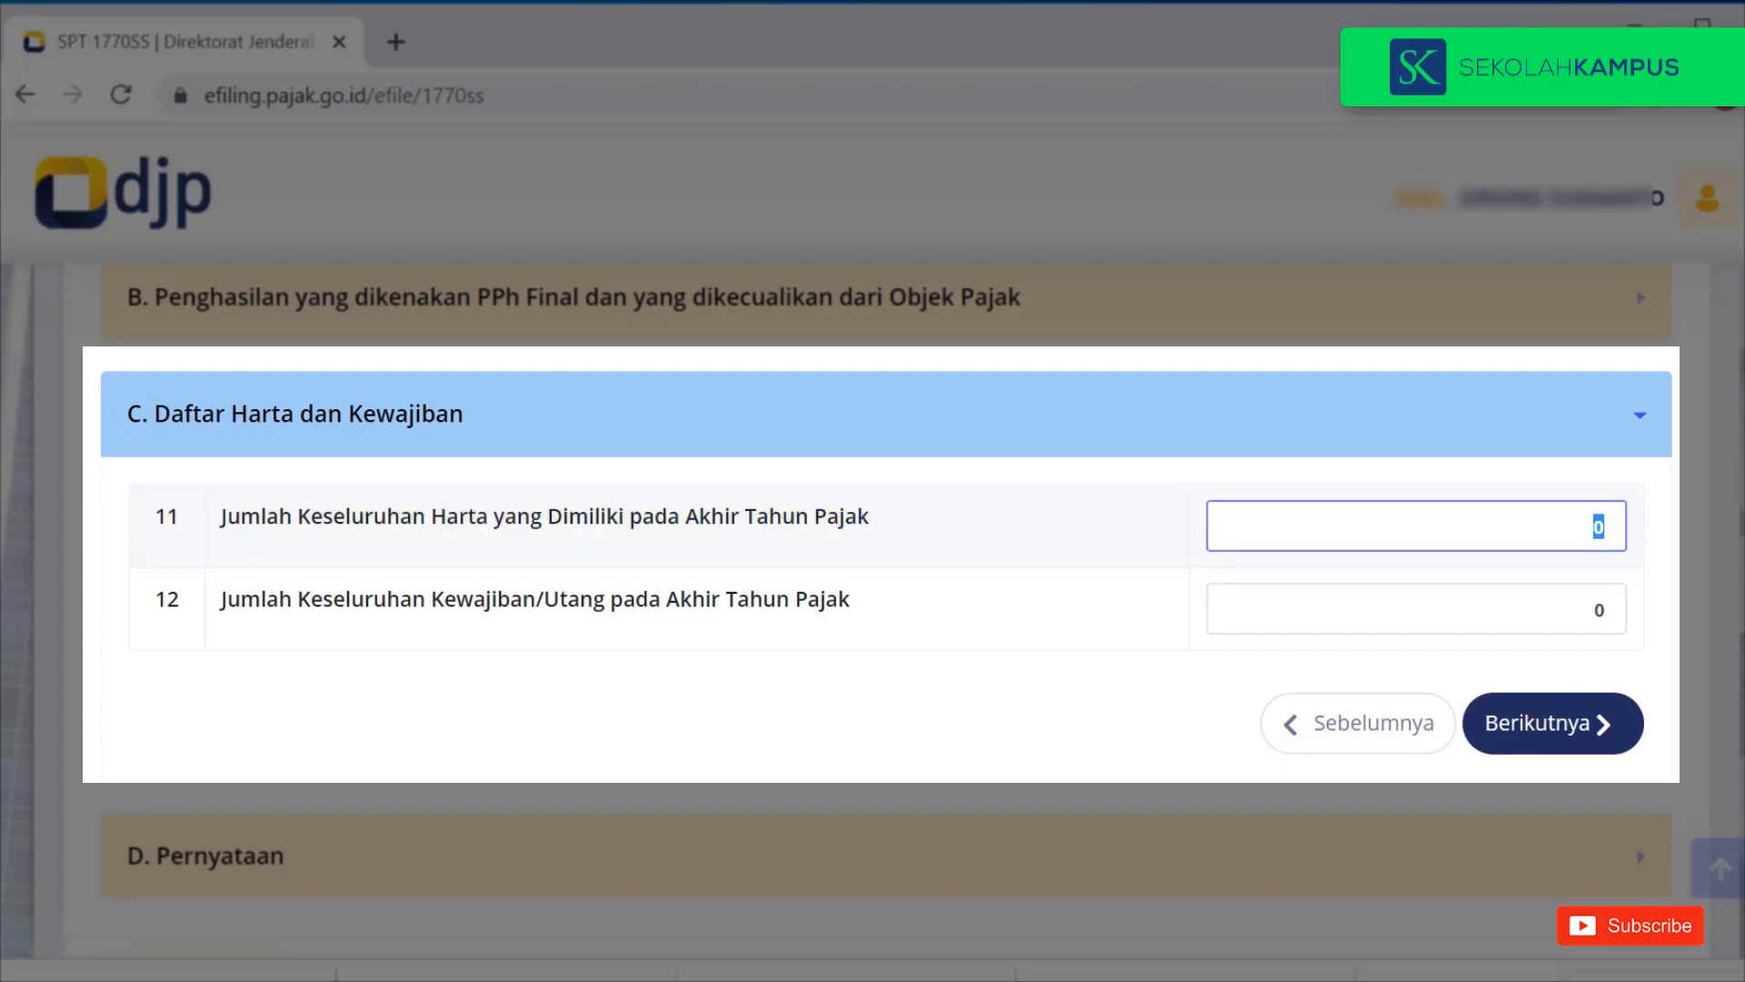
text(20.000.000)
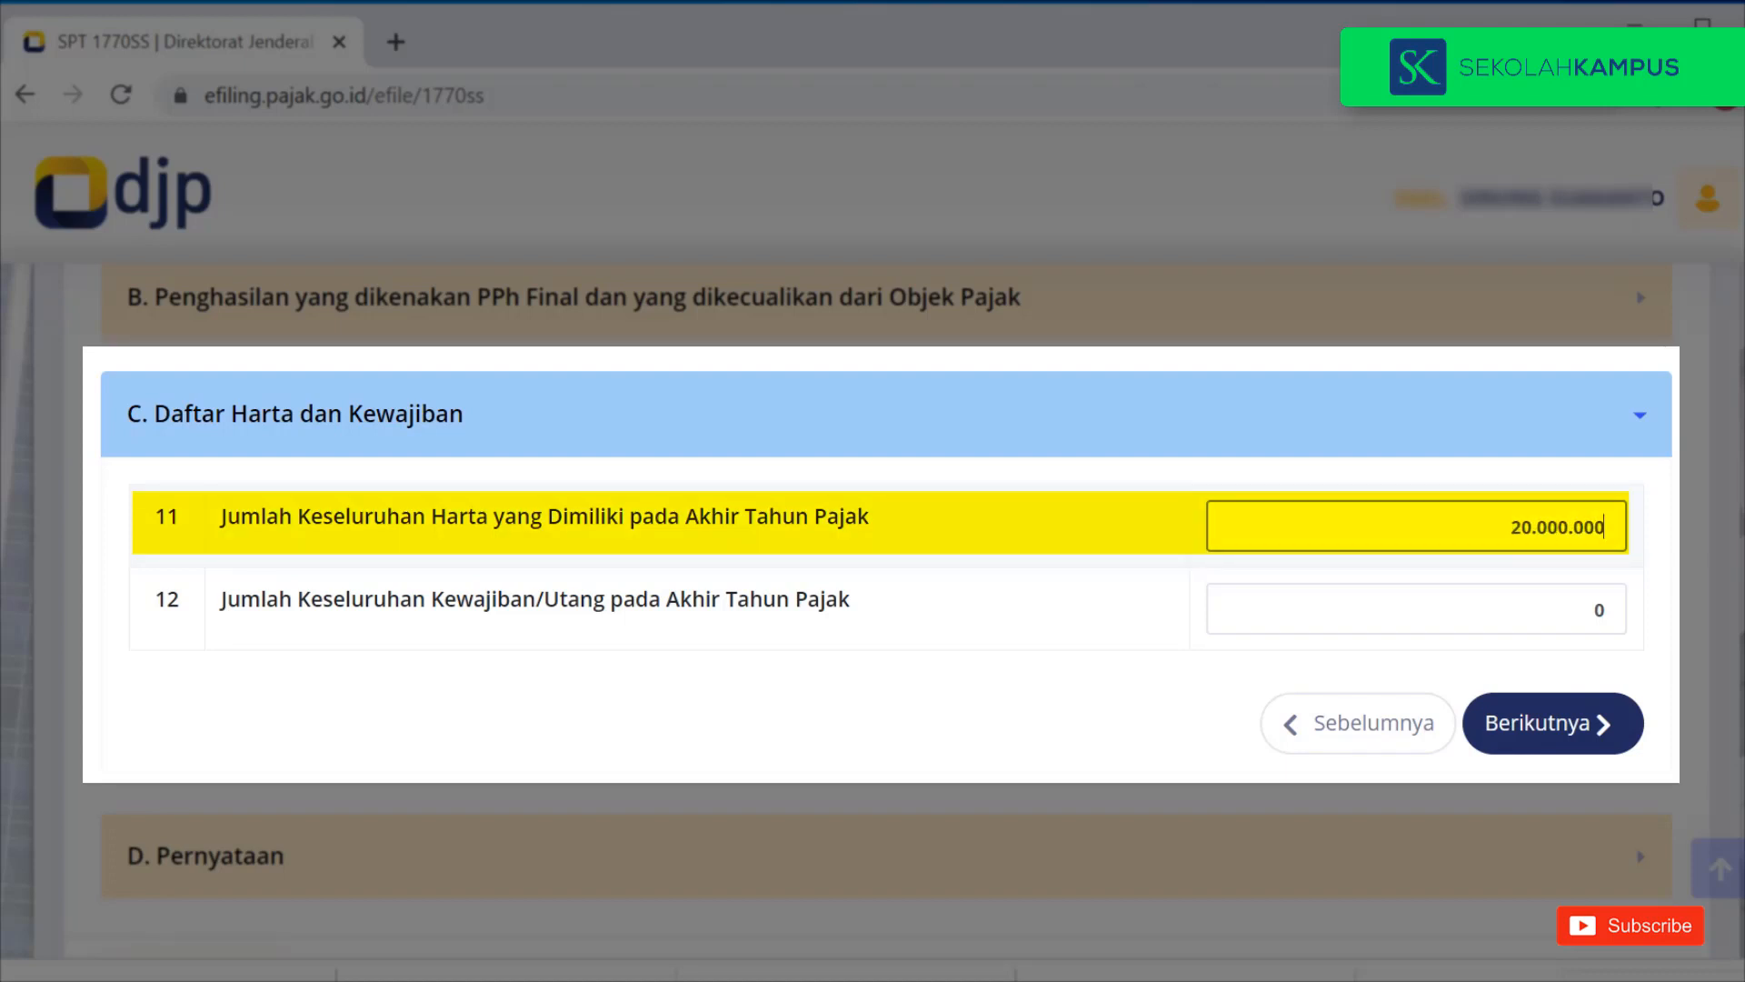
key(Tab)
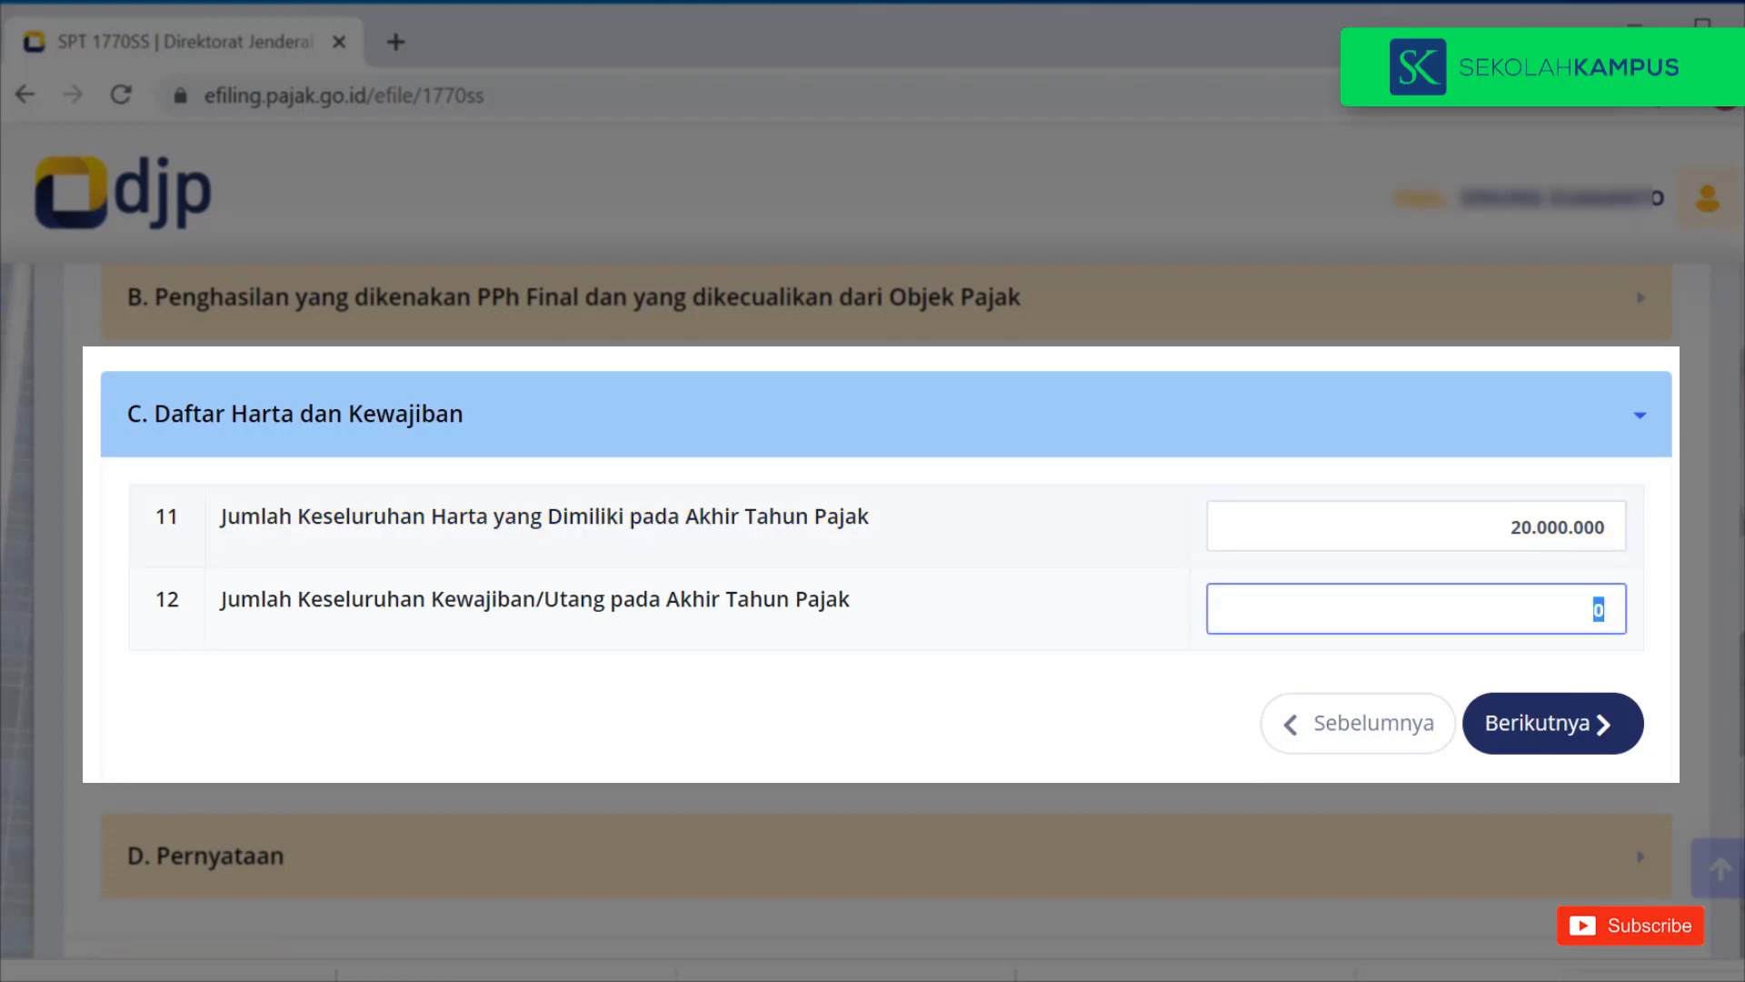
text(18.000.000)
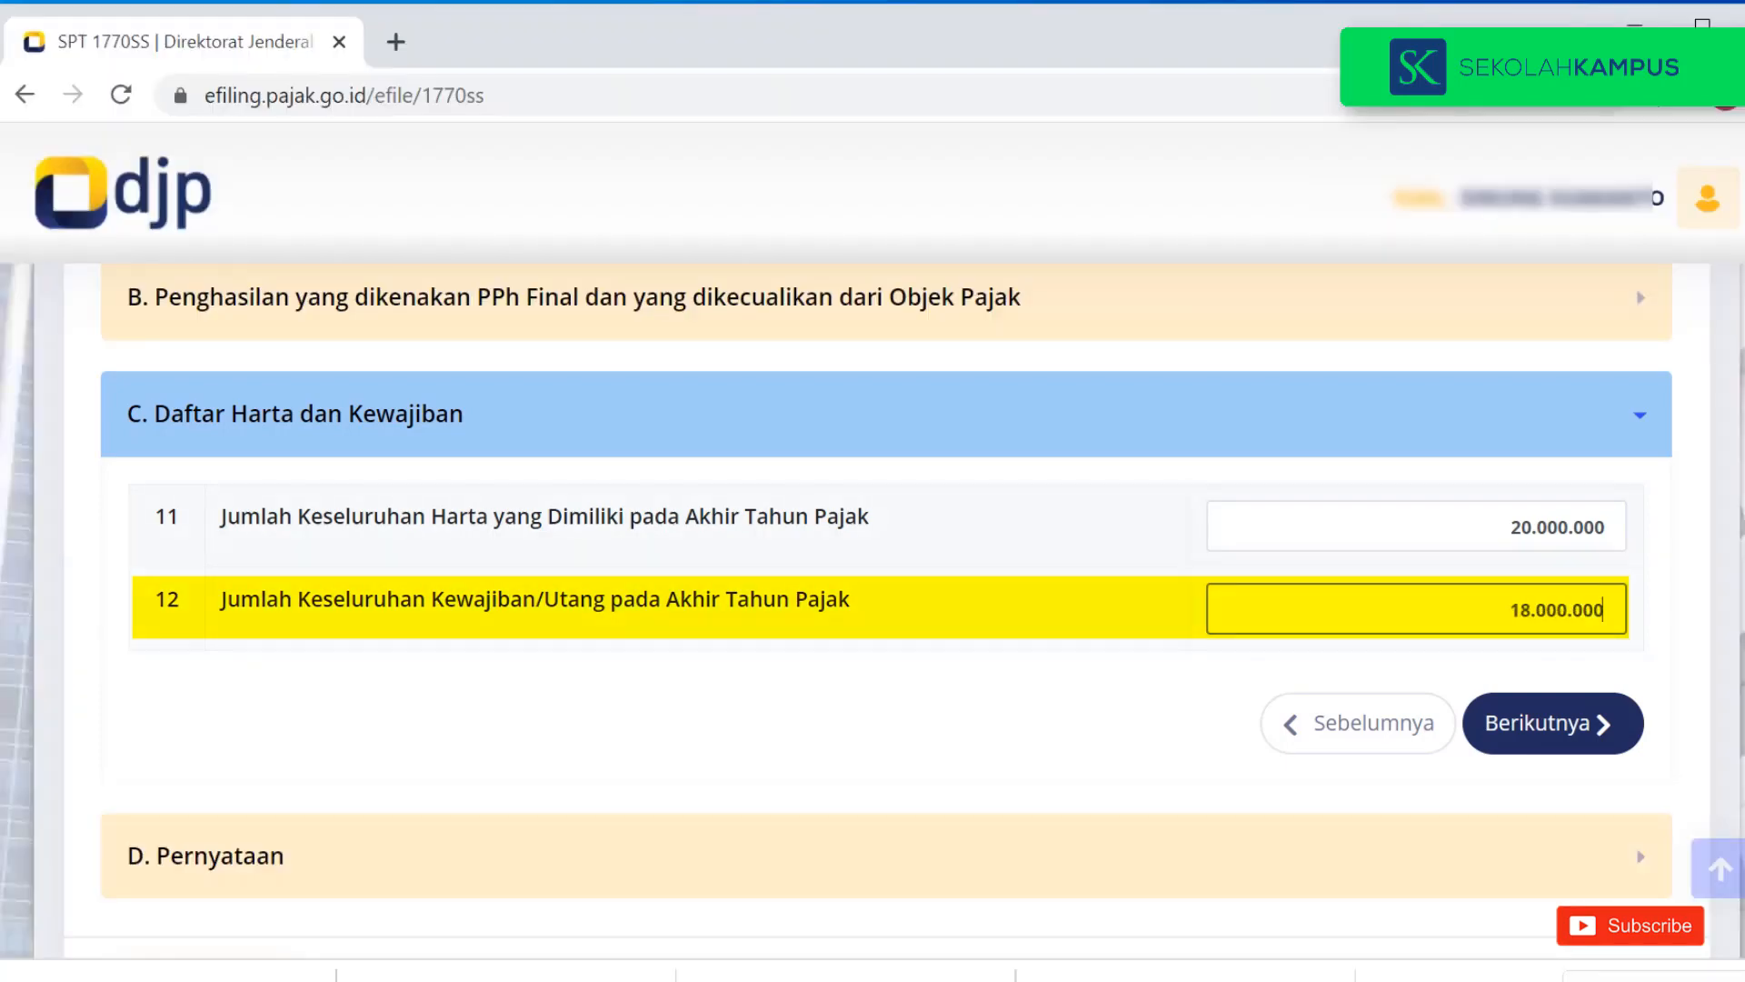
Agree to the declaration in section D, Pernyataan, and continue to the Kirim SPT page.
scroll(872, 546, down, 3)
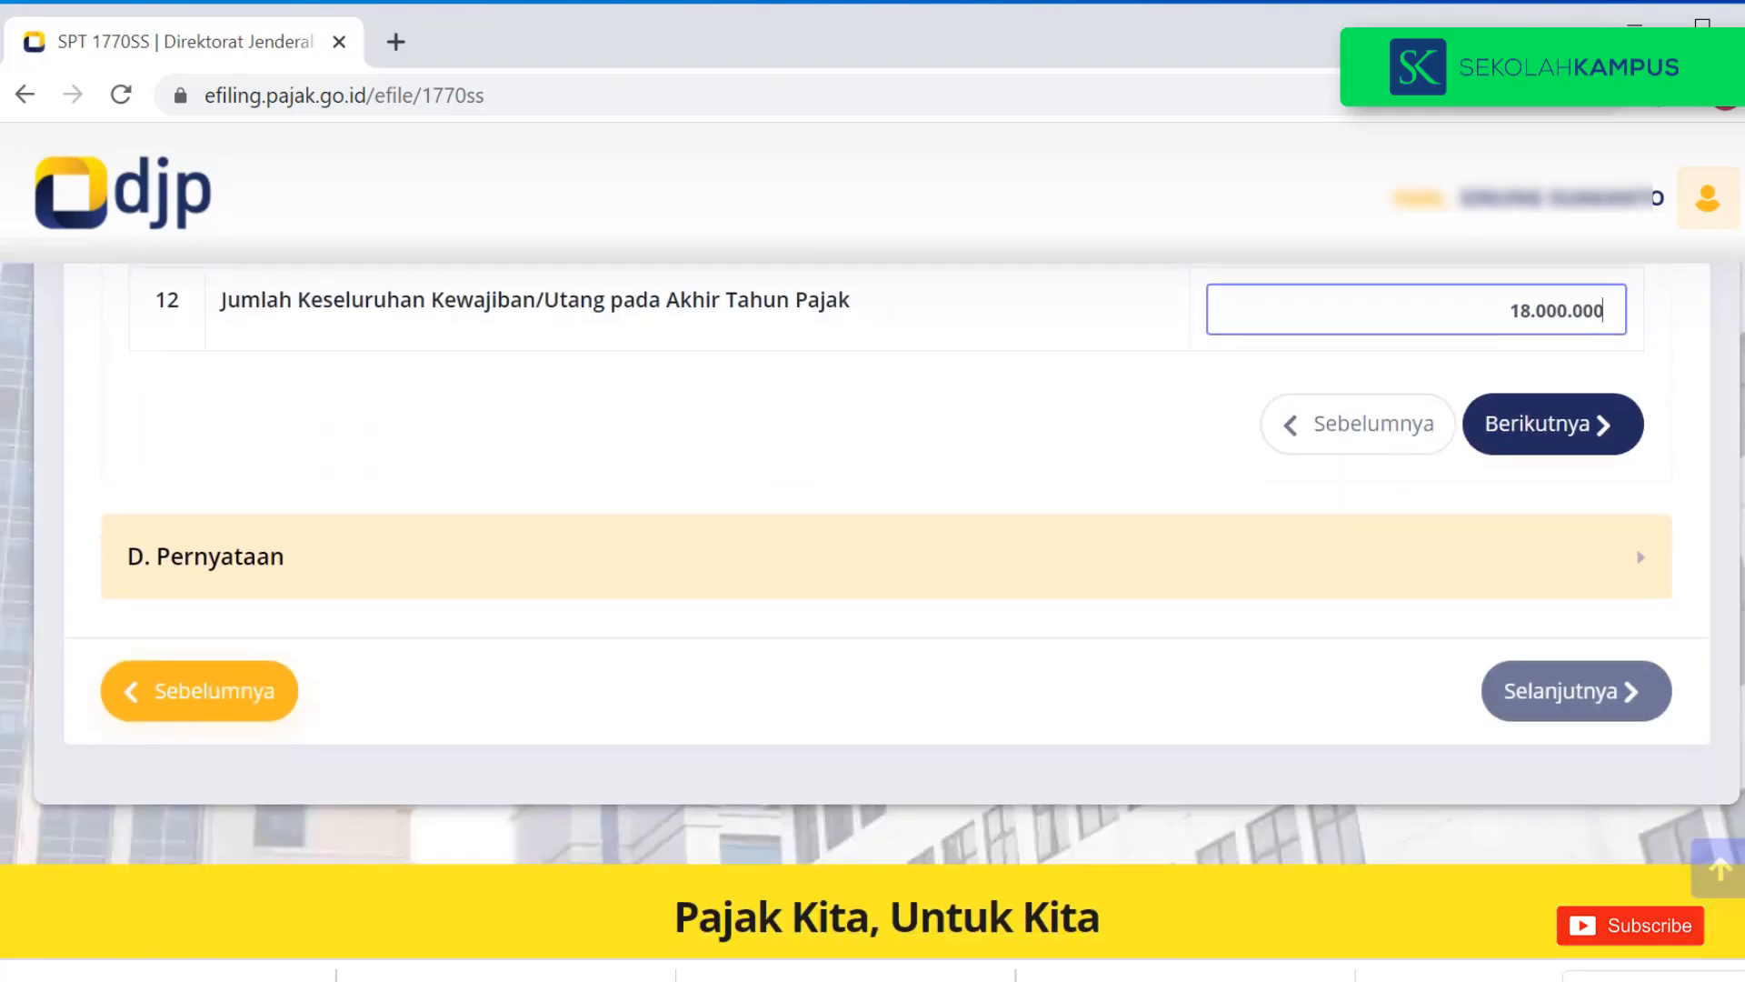
scroll(872, 546, up, 2)
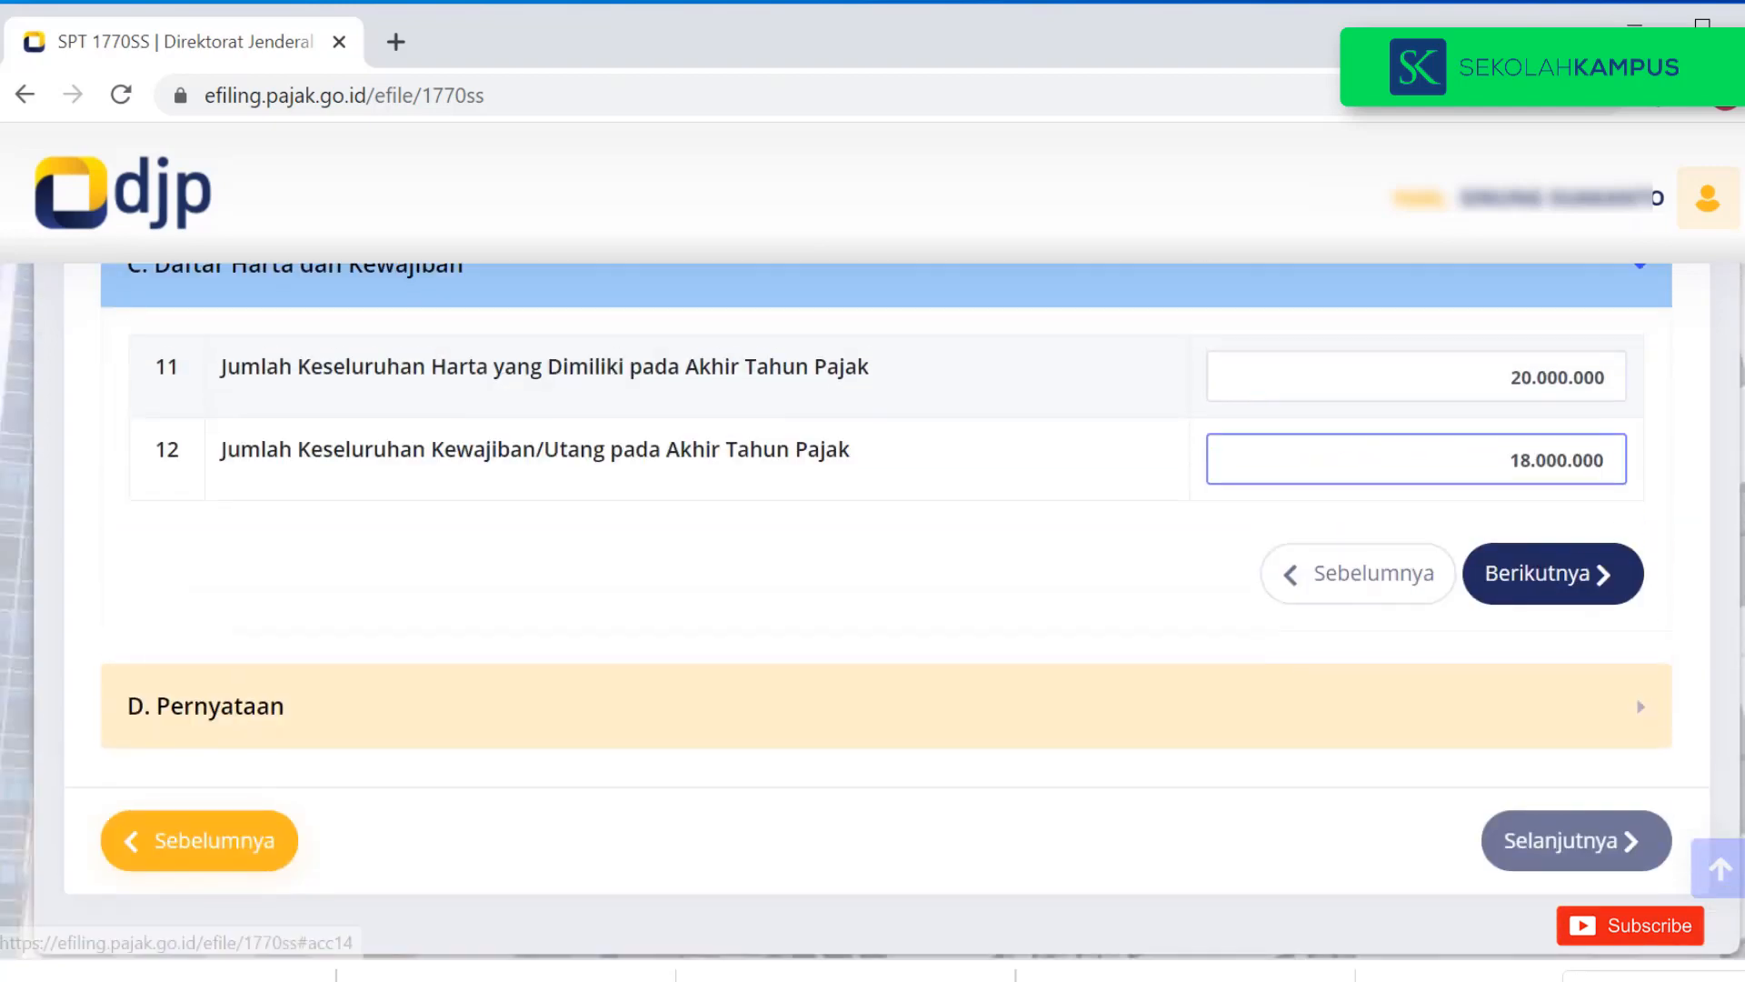
click(205, 707)
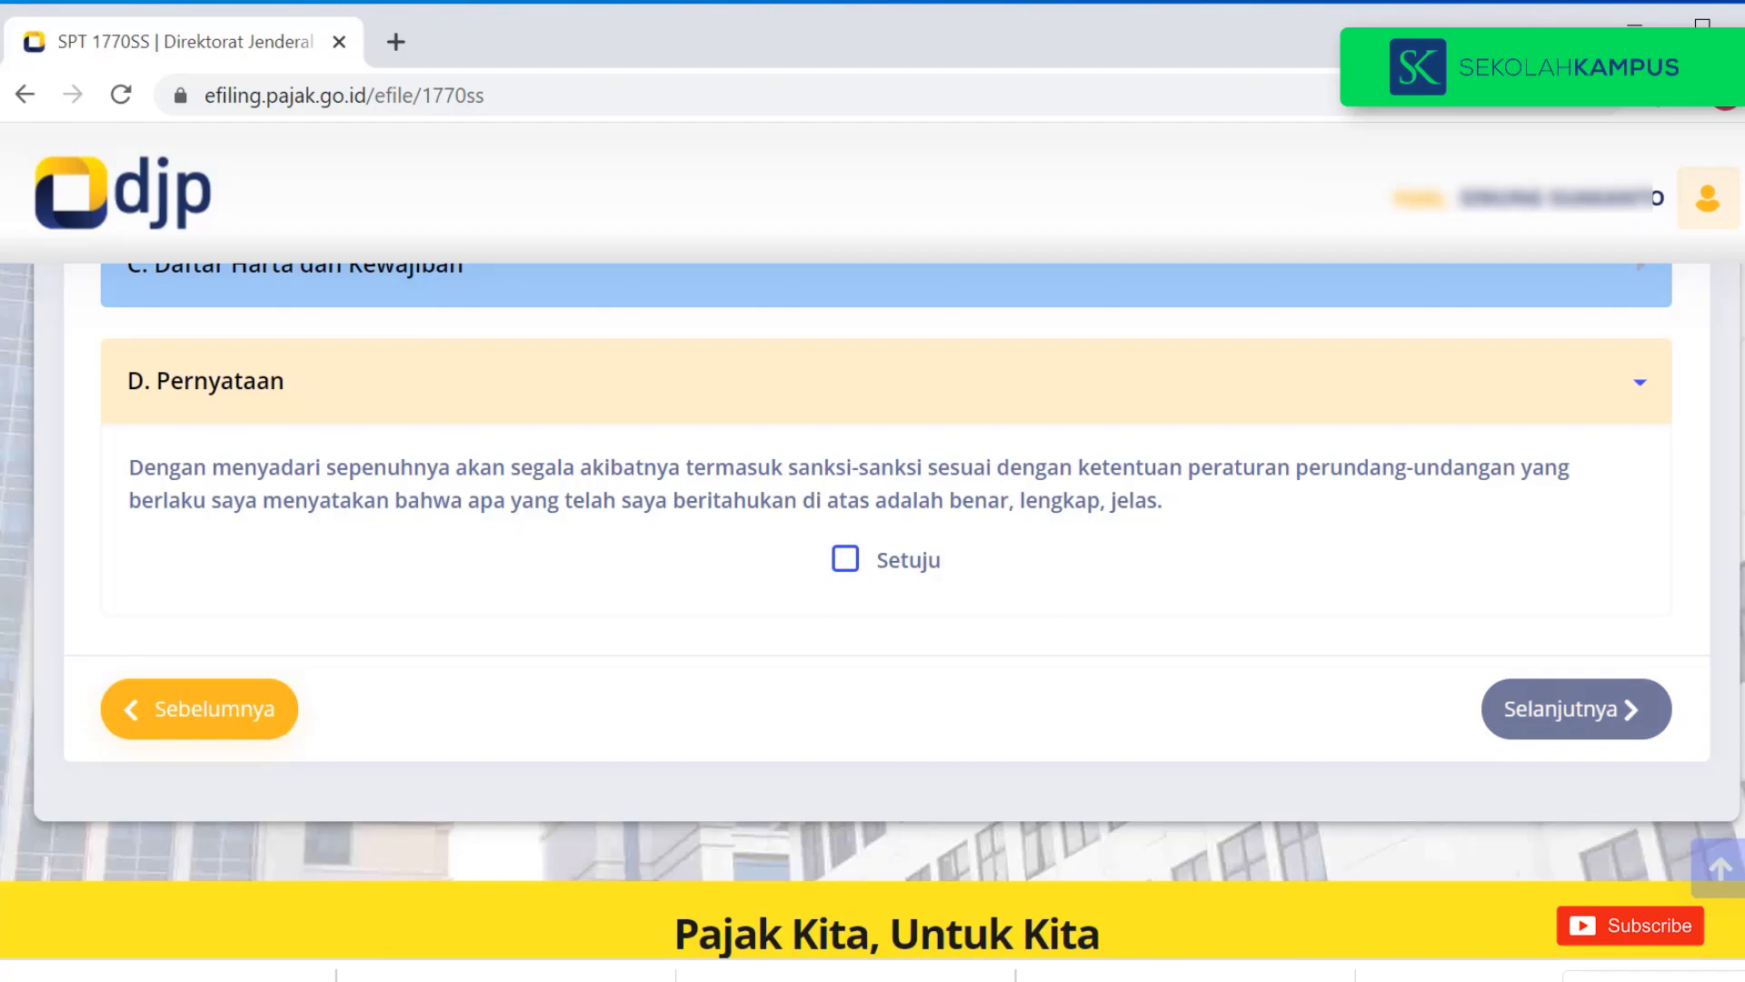
click(846, 559)
scroll(846, 573, up, 8)
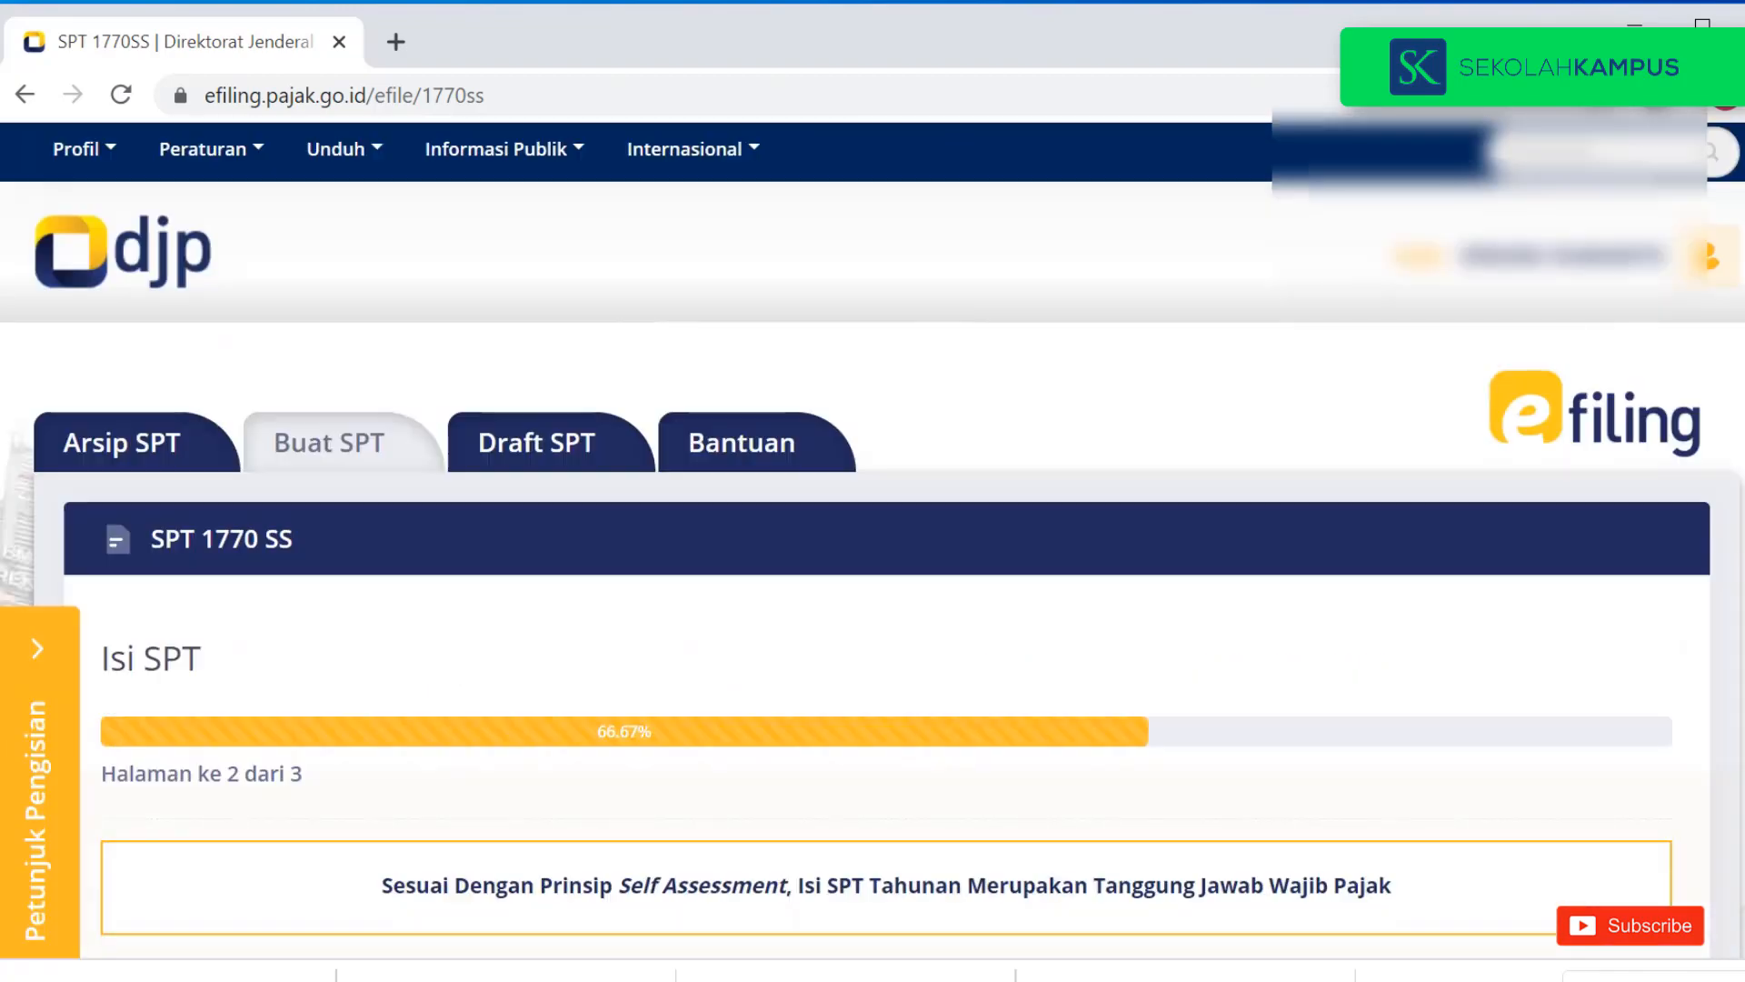
scroll(845, 573, down, 4)
scroll(872, 545, up, 5)
scroll(873, 546, down, 10)
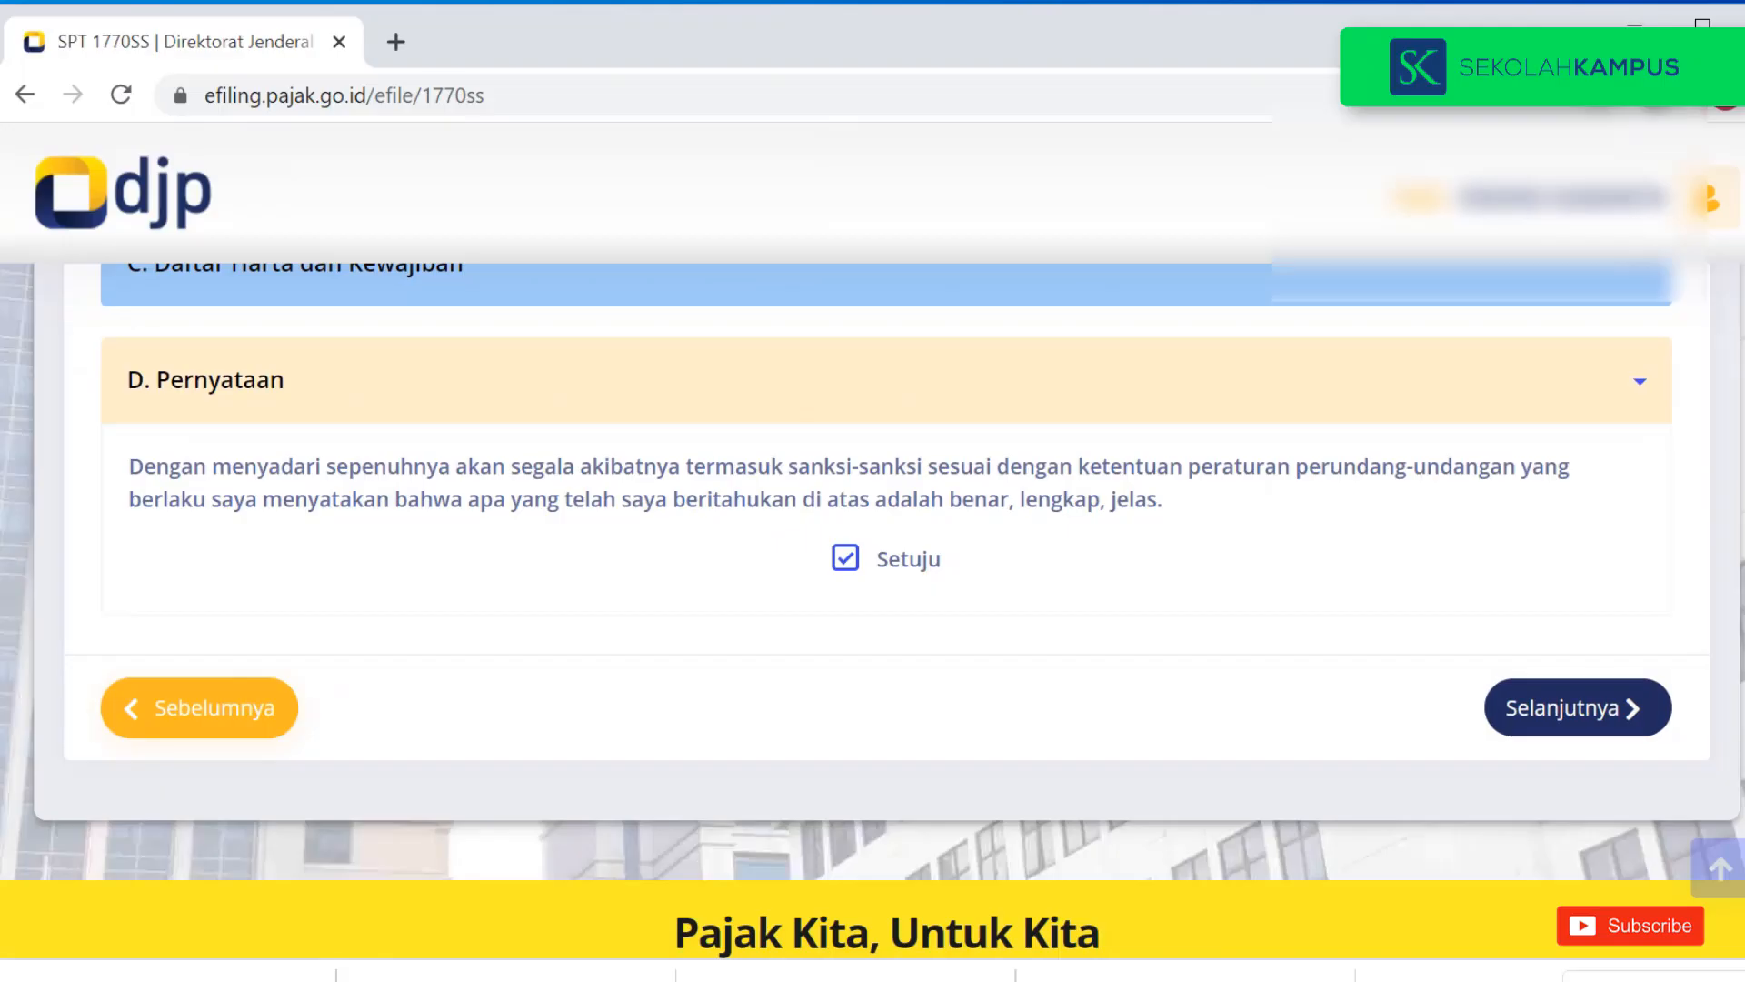
click(1576, 707)
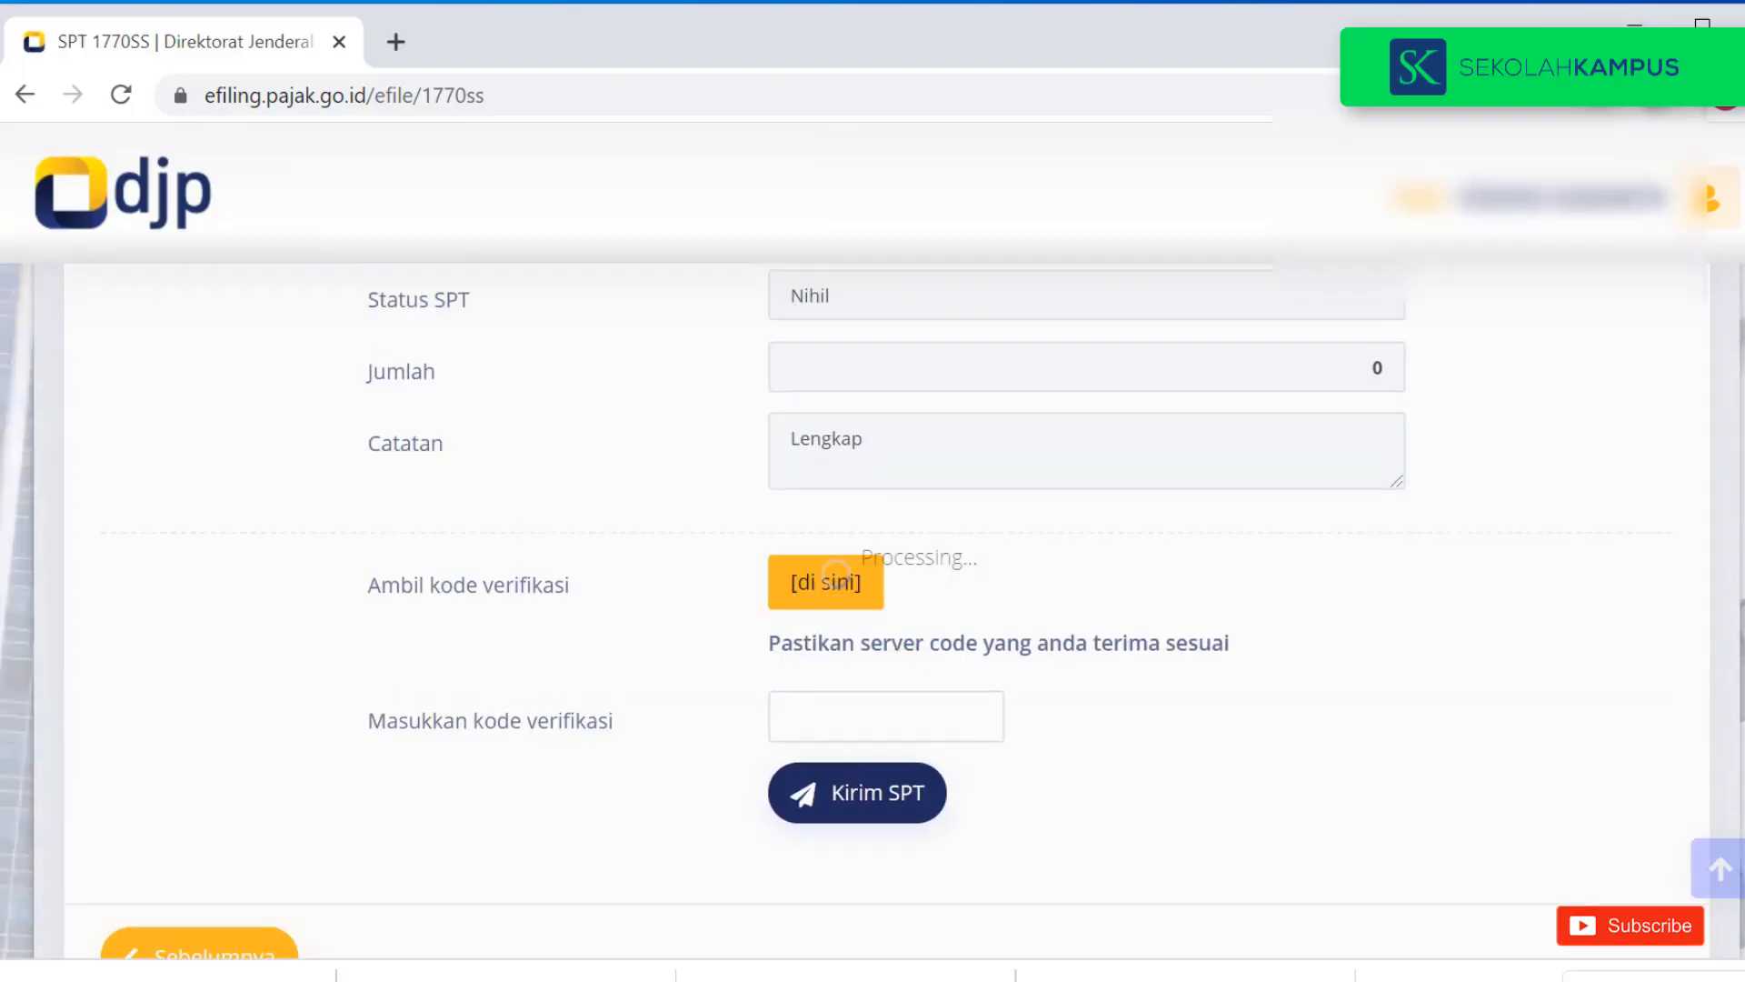
Review the SPT summary and choose email as the delivery medium for the verification code.
scroll(873, 545, down, 6)
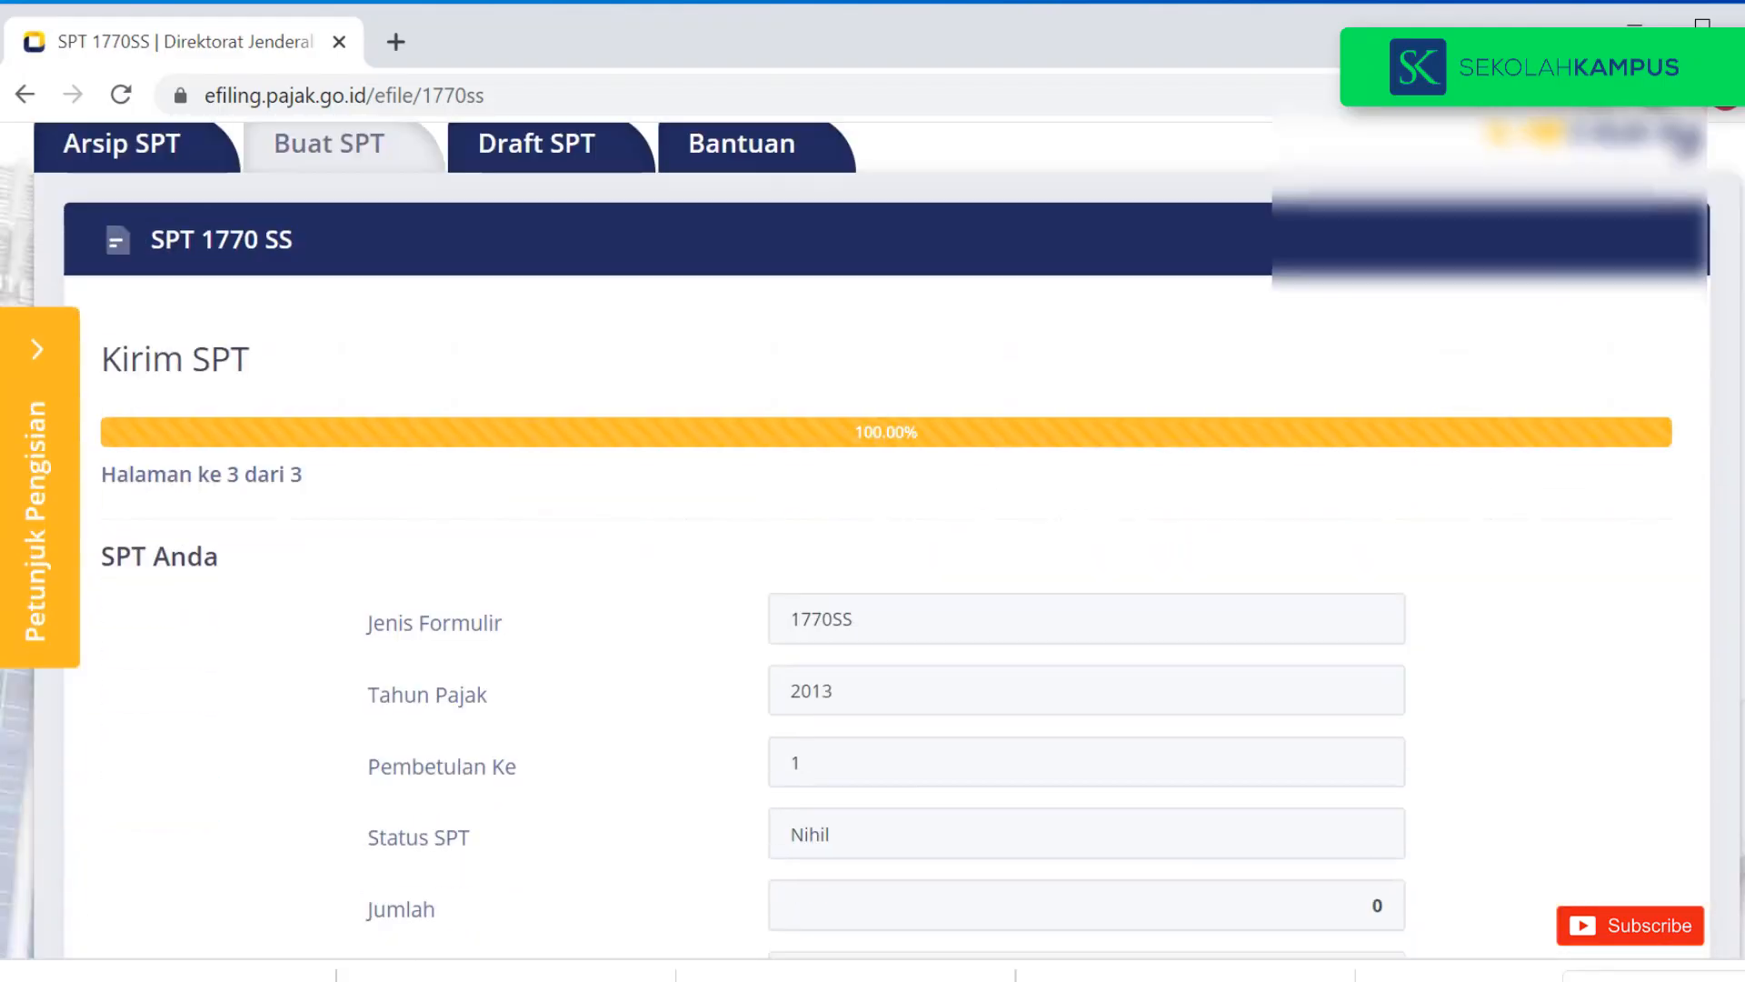
scroll(872, 546, down, 2)
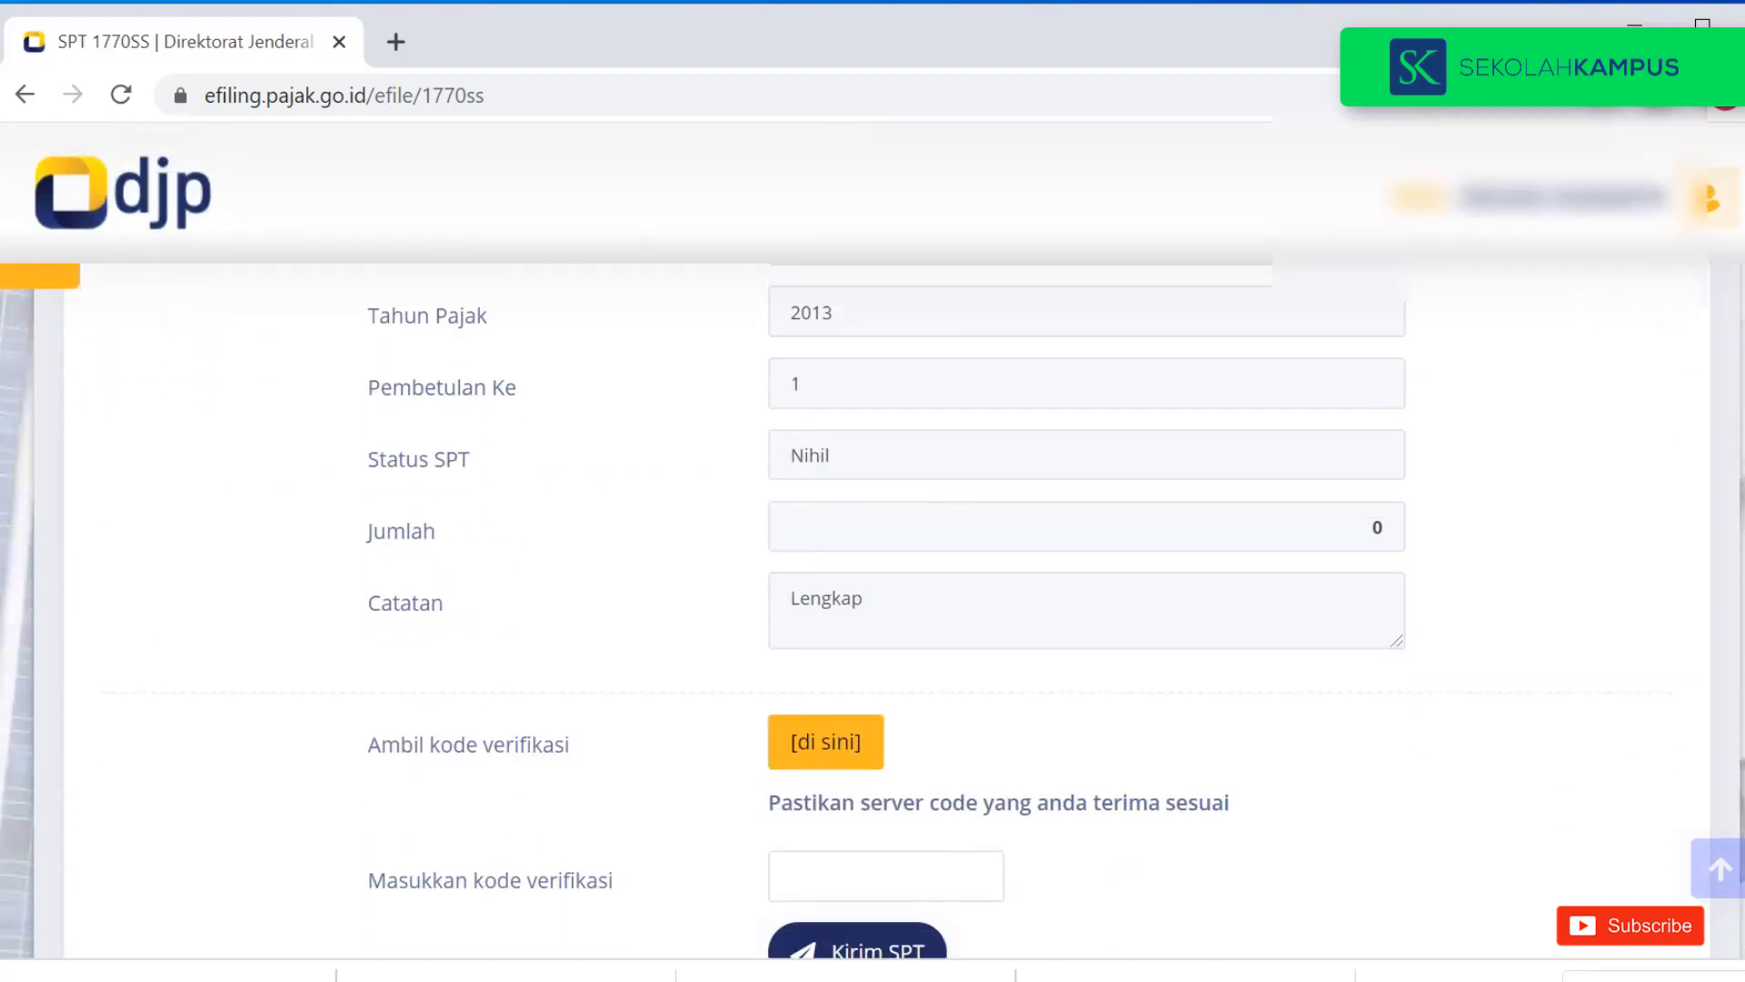
scroll(873, 546, down, 2)
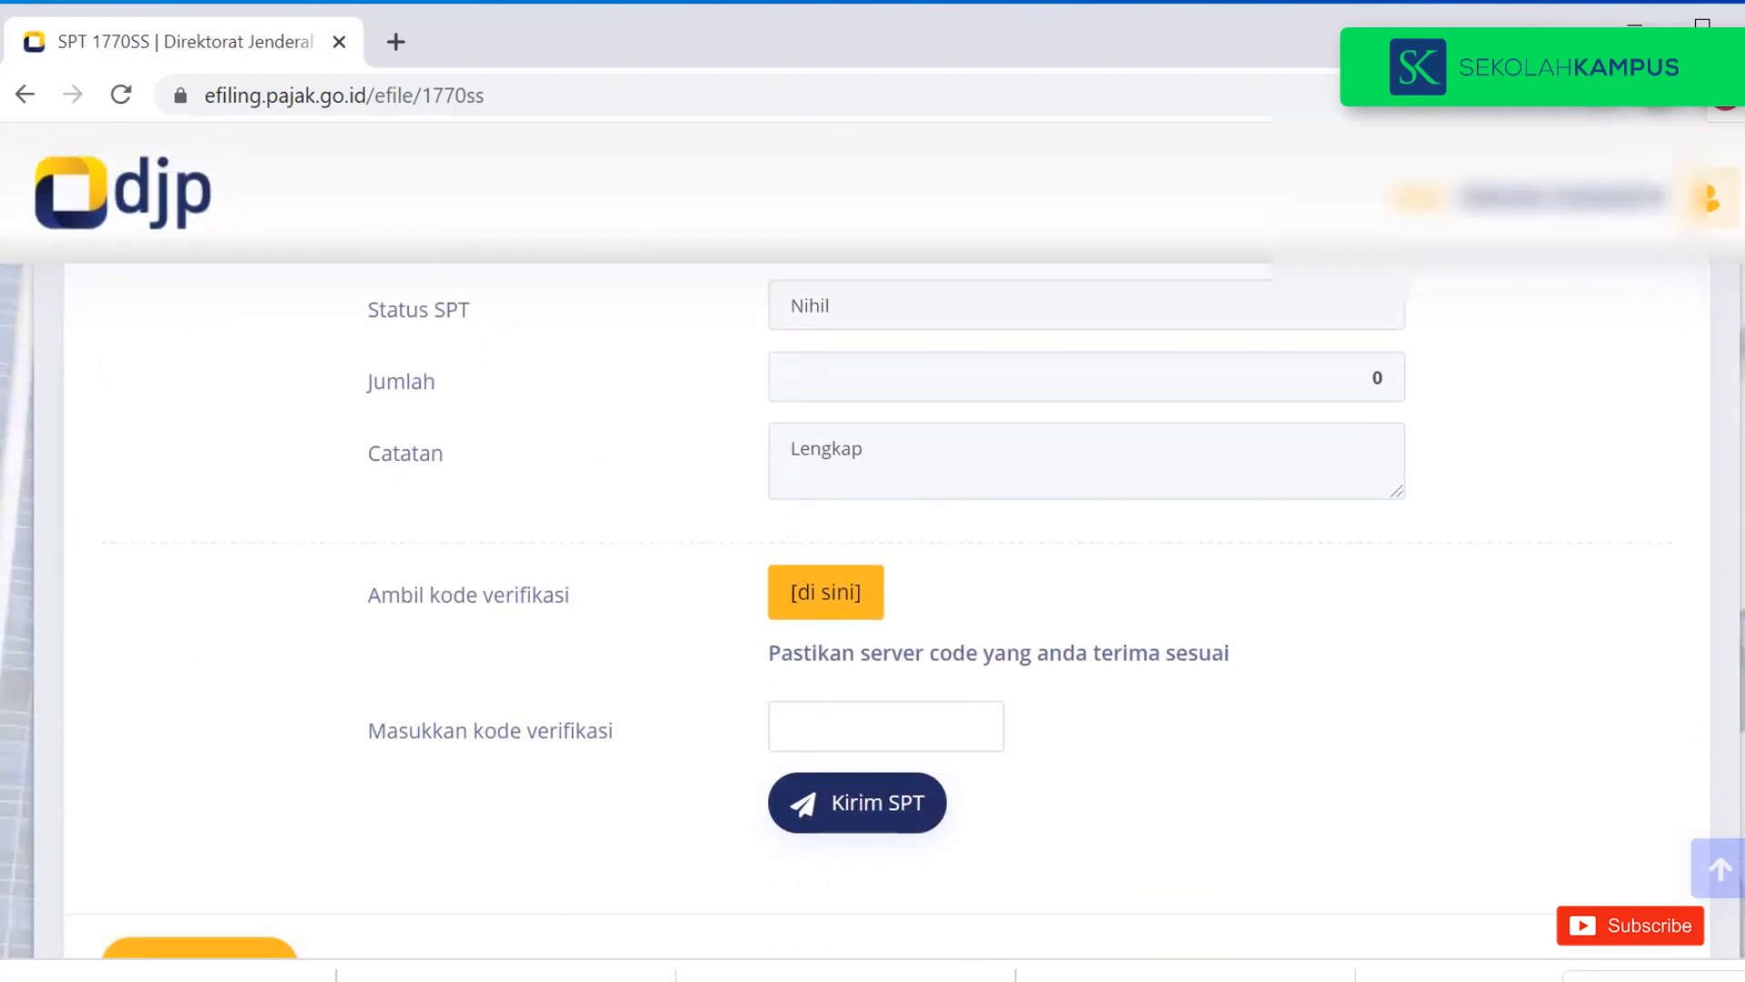
scroll(873, 545, up, 2)
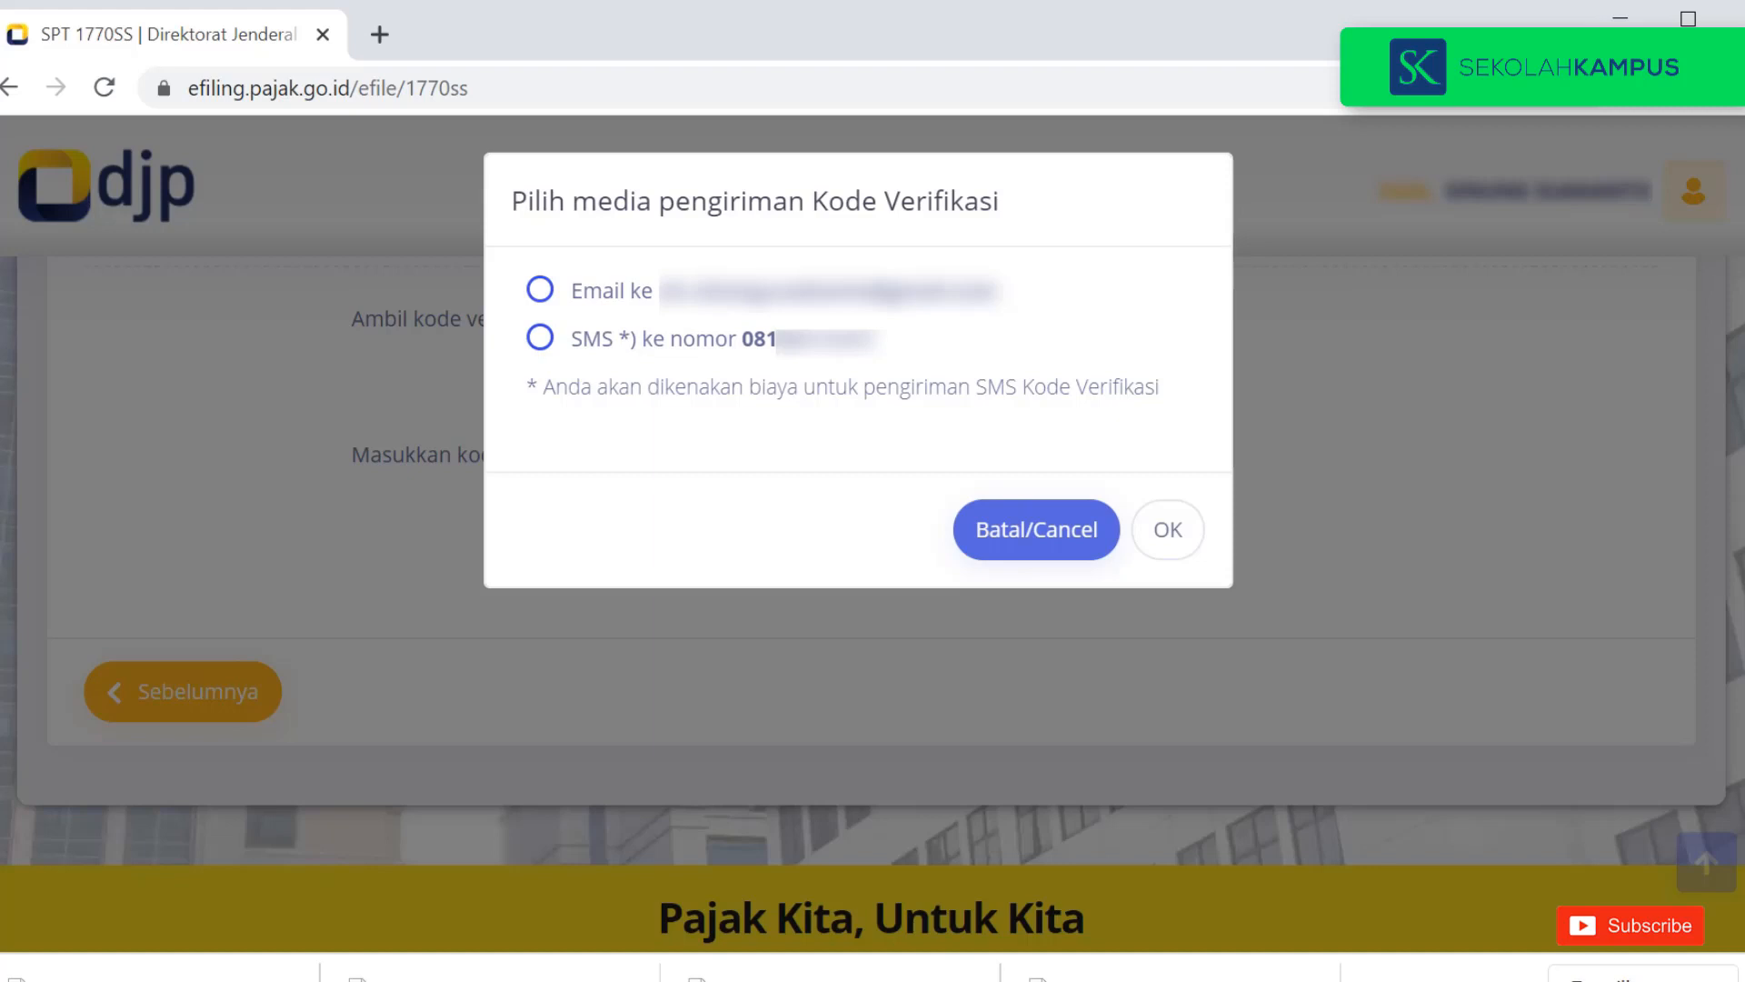
click(540, 289)
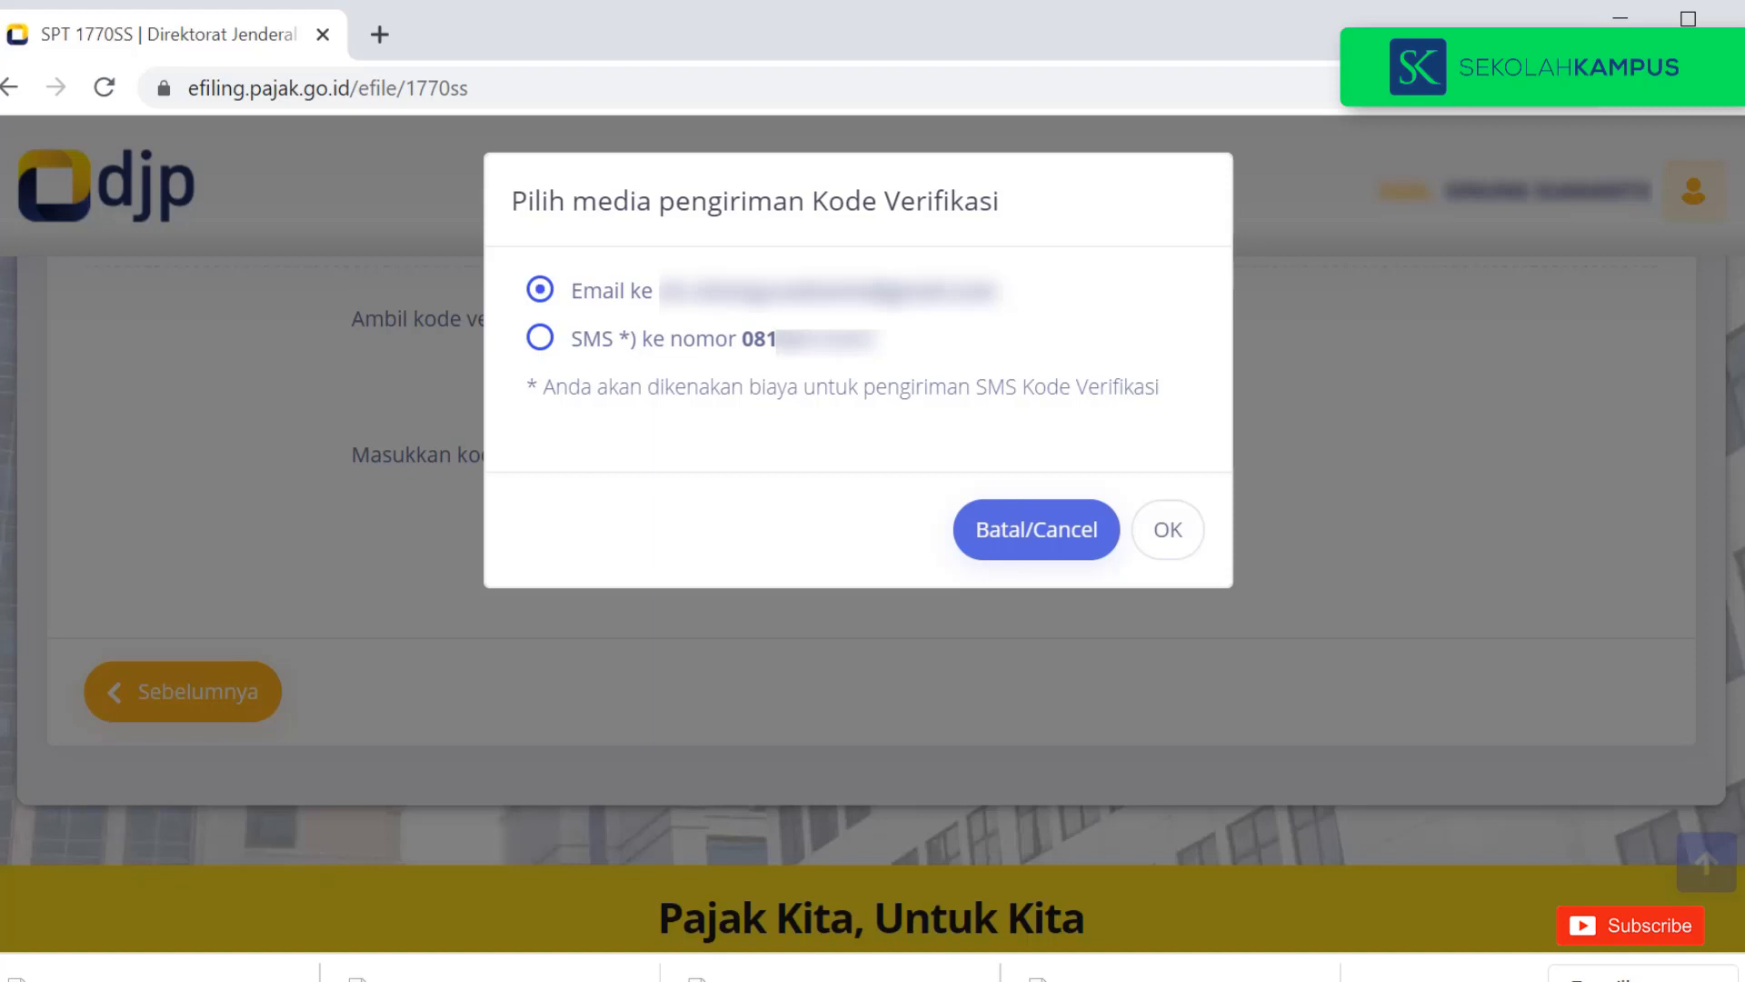